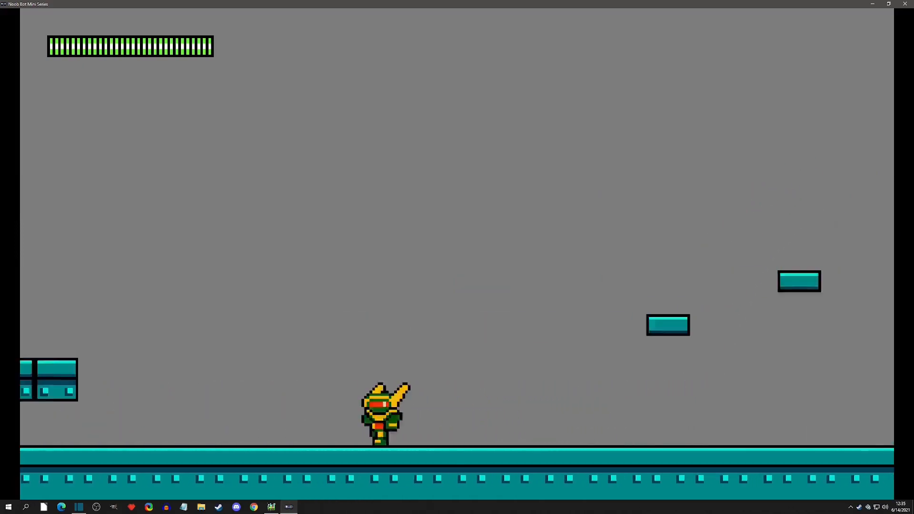
pyautogui.press('Right')
pyautogui.press('Right')
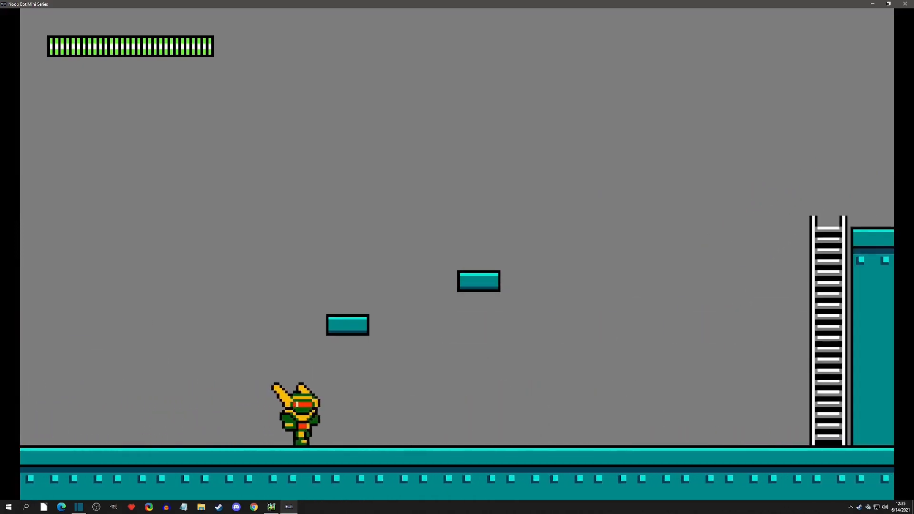
pyautogui.press('z')
pyautogui.press('Up')
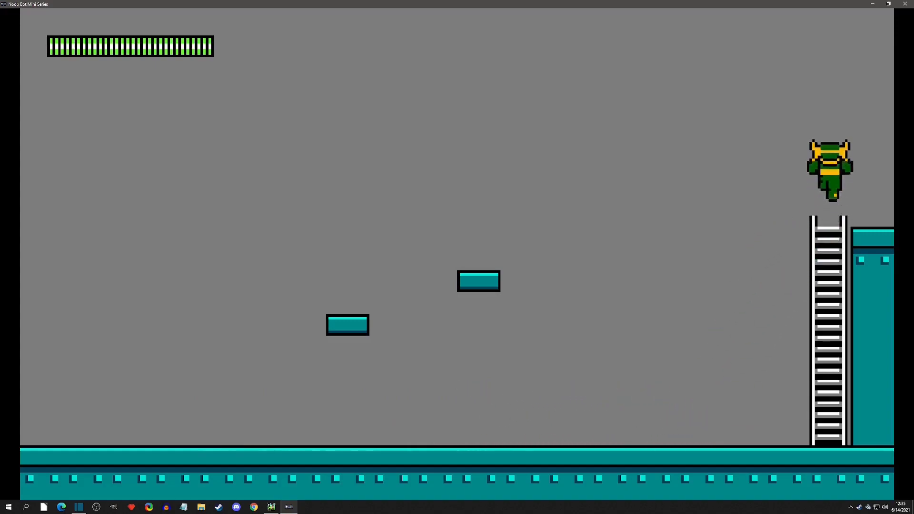
pyautogui.press('Right')
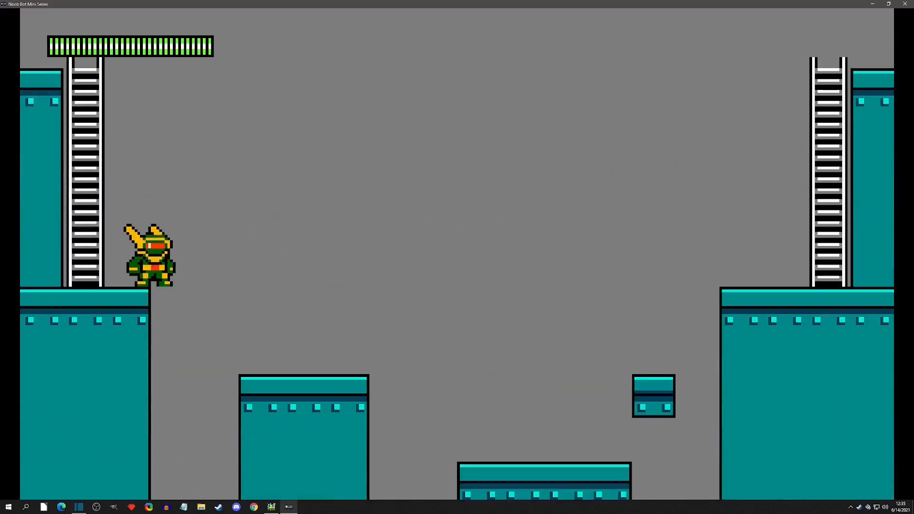
pyautogui.press('Right')
pyautogui.press('z')
pyautogui.press('Right')
pyautogui.press('Up')
pyautogui.press('Up')
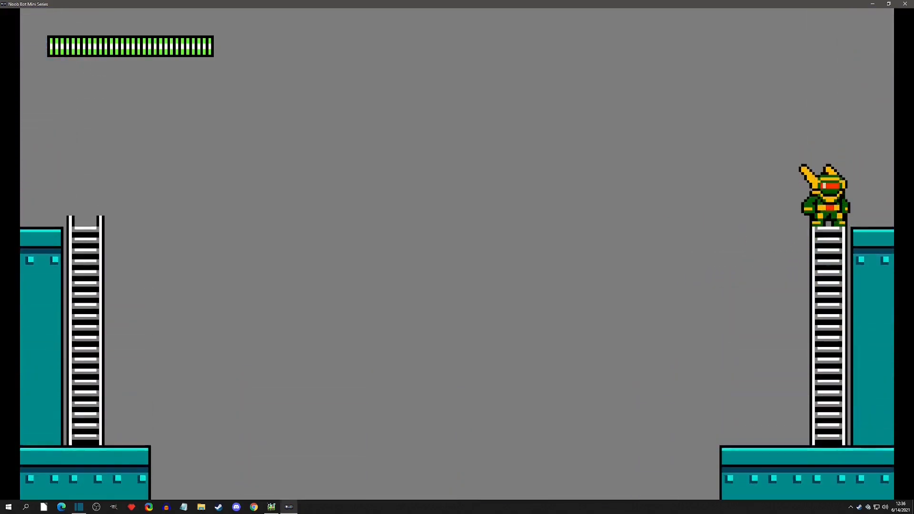
pyautogui.press('Right')
pyautogui.press('Left')
pyautogui.press('Right')
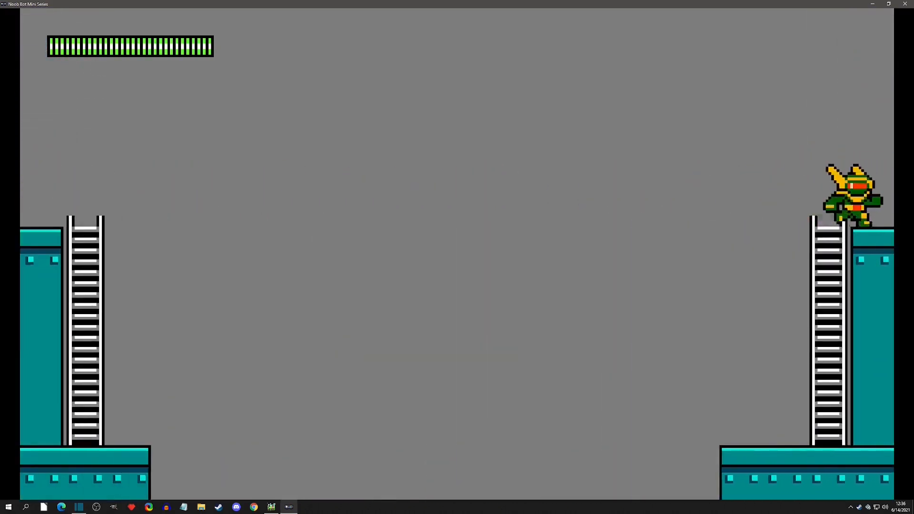
pyautogui.press('z')
pyautogui.press('Right')
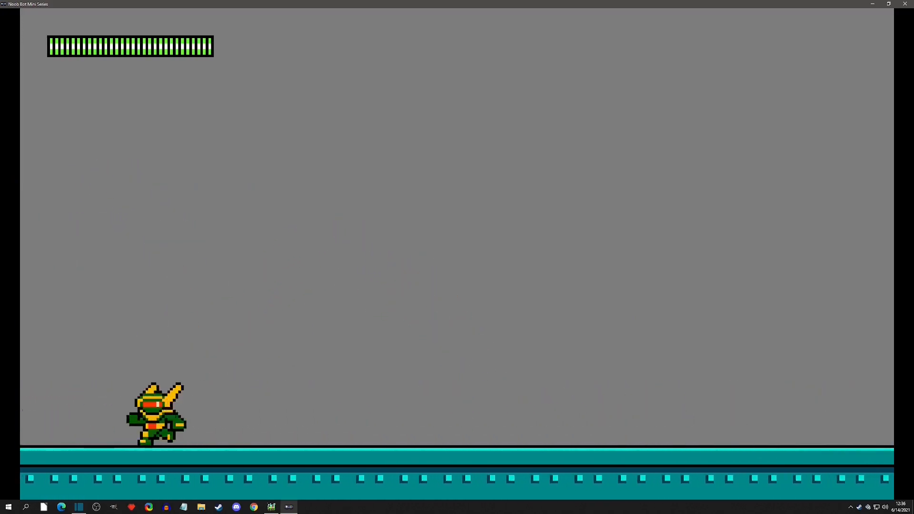
pyautogui.press('Left')
pyautogui.press('Right')
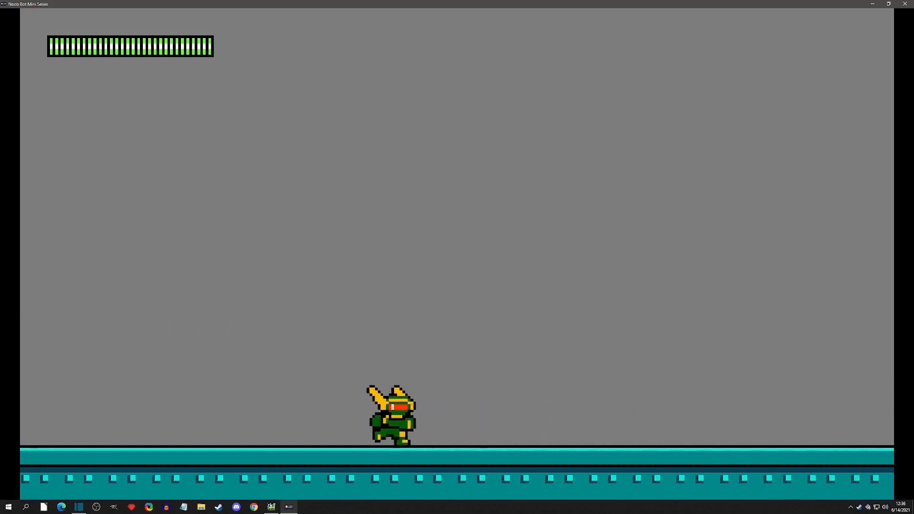
pyautogui.press('Left')
pyautogui.press('space')
pyautogui.press('space')
pyautogui.press('space')
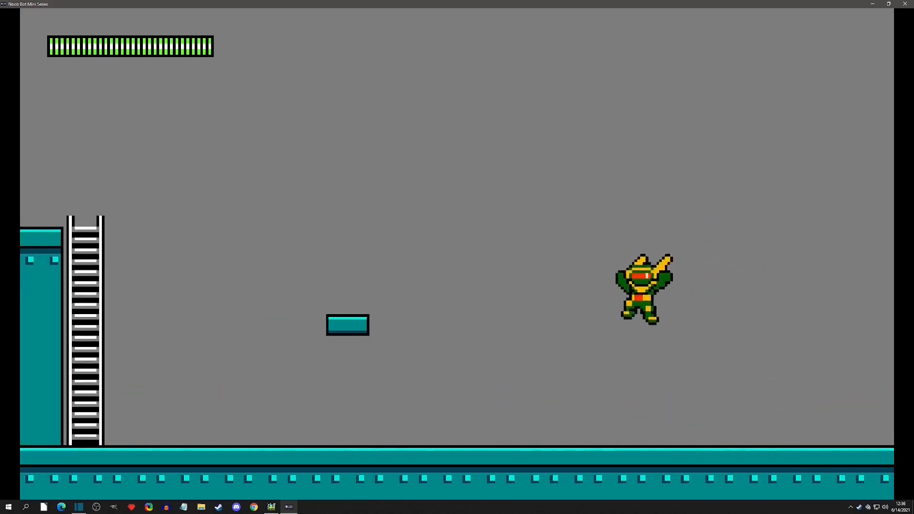
pyautogui.press('space')
pyautogui.press('Up')
pyautogui.press('space')
pyautogui.press('Left')
pyautogui.press('Down')
pyautogui.press('space')
pyautogui.press('Left')
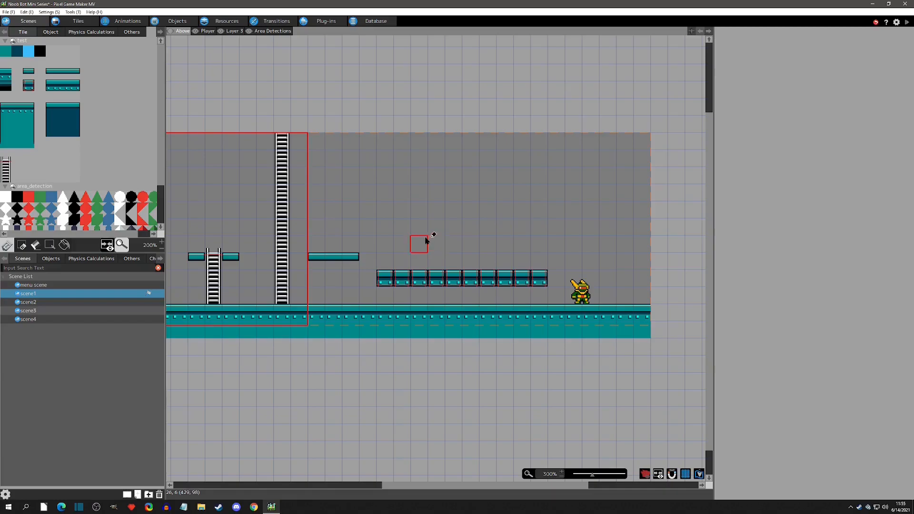
# Look through the layouts of scene2, scene3 and scene4, and return to scene1
pyautogui.moveTo(435, 229)
pyautogui.mouseDown(button='middle')
pyautogui.moveTo(625, 233)
pyautogui.moveTo(424, 226)
pyautogui.moveTo(442, 214)
pyautogui.mouseUp(button='middle')
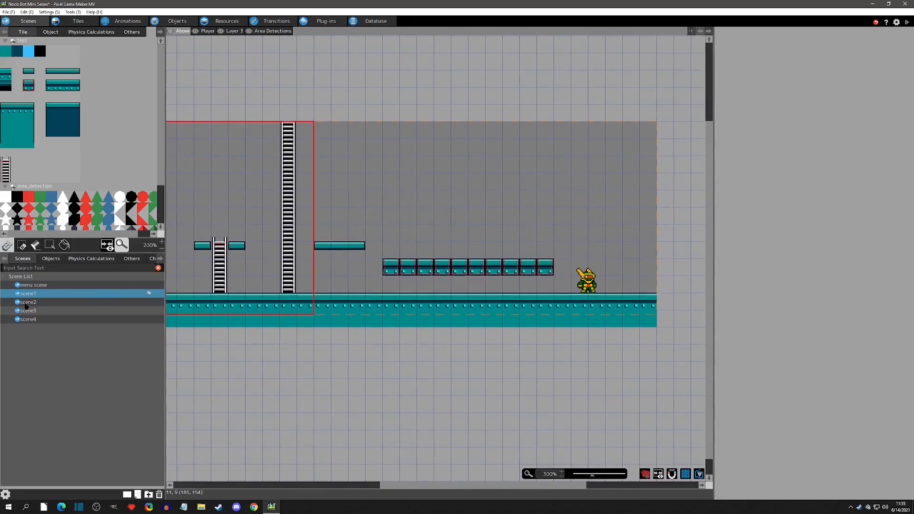
pyautogui.click(23, 304)
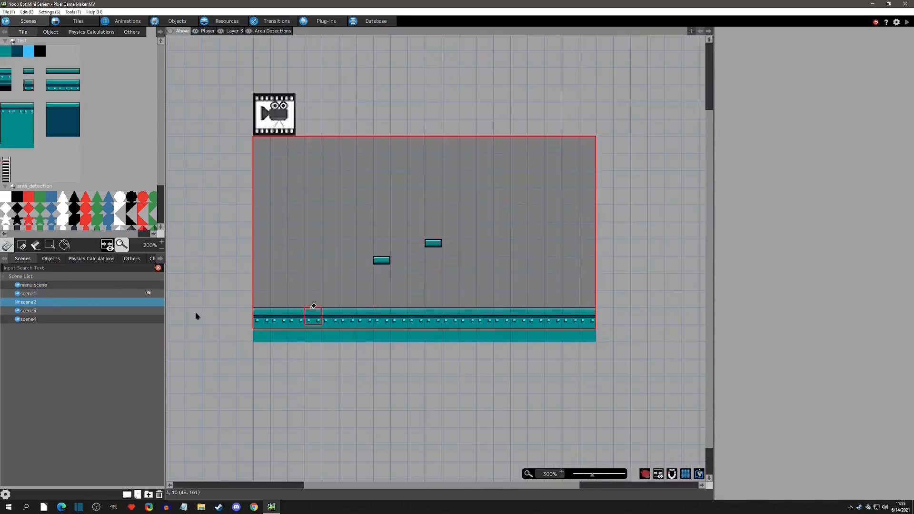
pyautogui.click(50, 311)
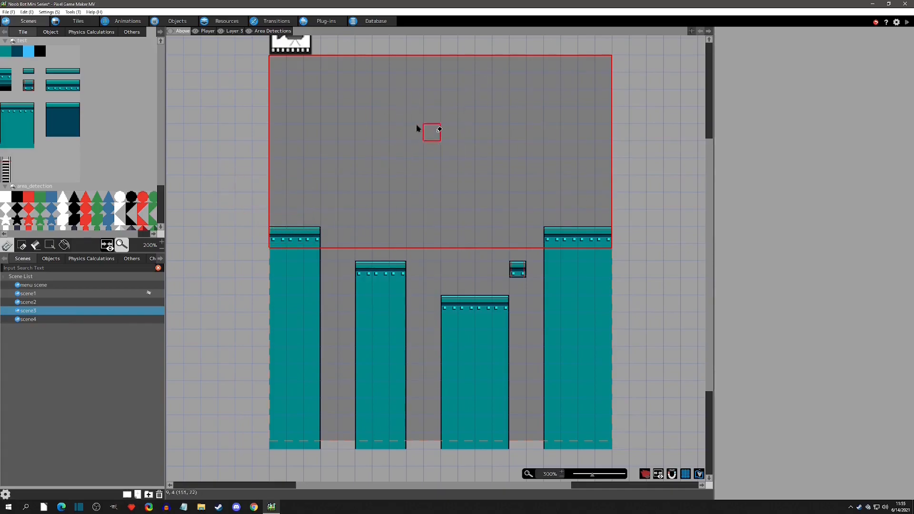
pyautogui.click(96, 319)
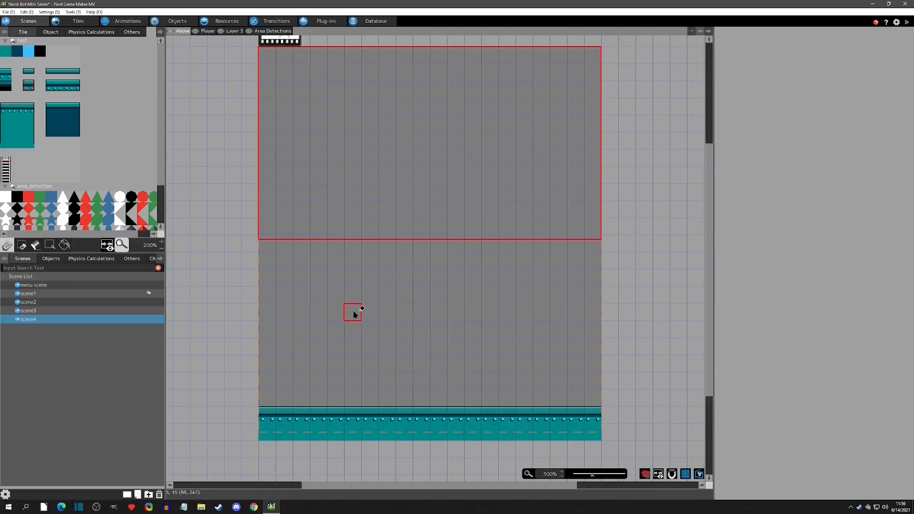
pyautogui.click(38, 295)
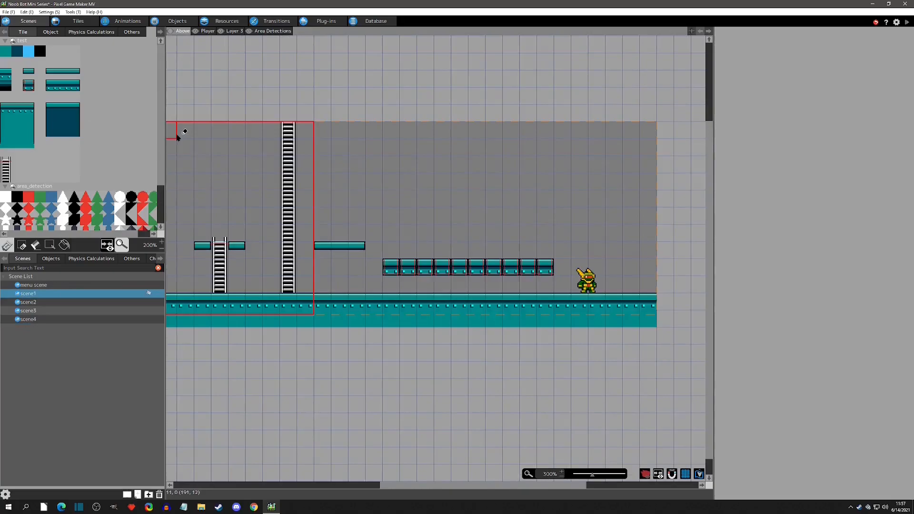
# Add a new portal to the project's portal transfers and name it "s1 <-> s2"
pyautogui.click(275, 20)
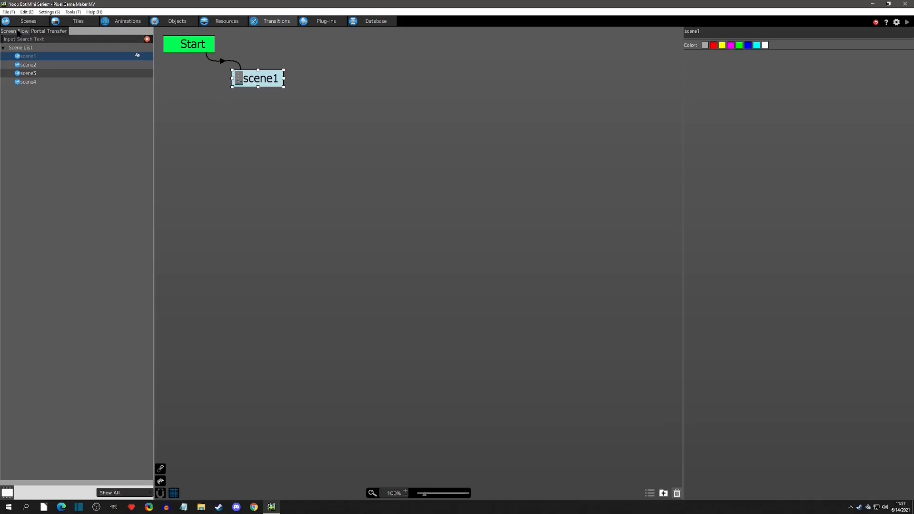
pyautogui.click(49, 32)
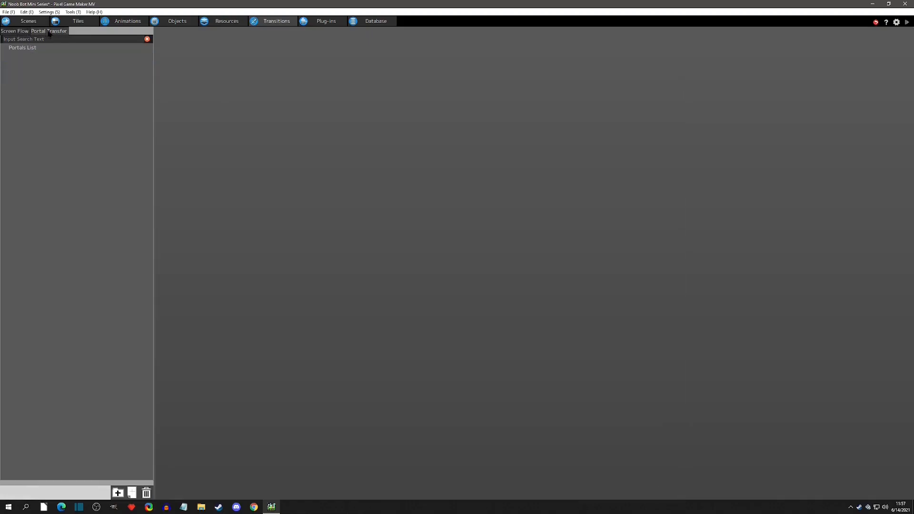
pyautogui.rightClick(37, 94)
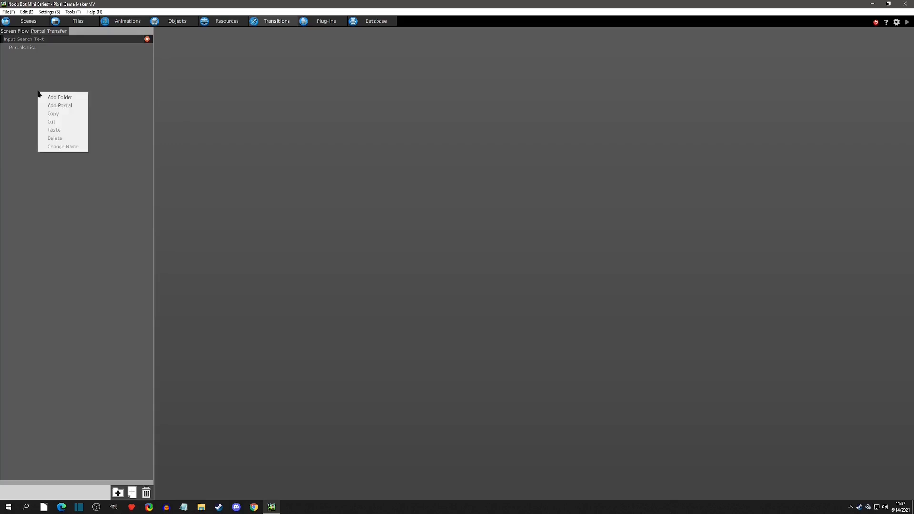
pyautogui.click(66, 105)
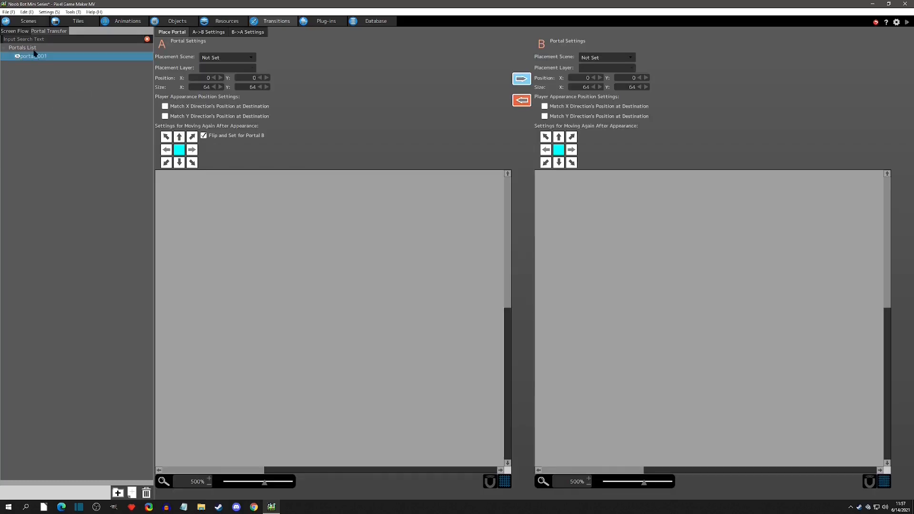
pyautogui.press('F2')
pyautogui.write('s1')
pyautogui.click(31, 68)
pyautogui.click(23, 58)
# Set portal A's placement to scene1 on the Player layer
pyautogui.click(235, 60)
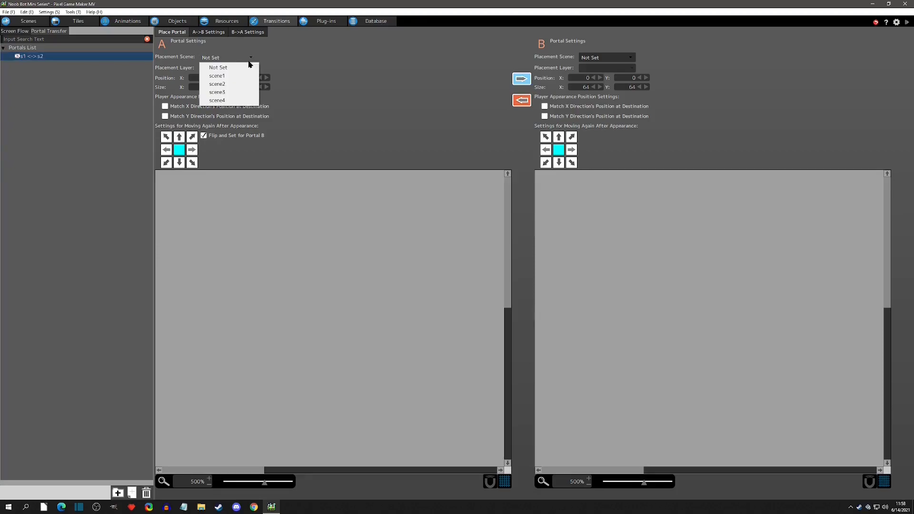
pyautogui.click(228, 78)
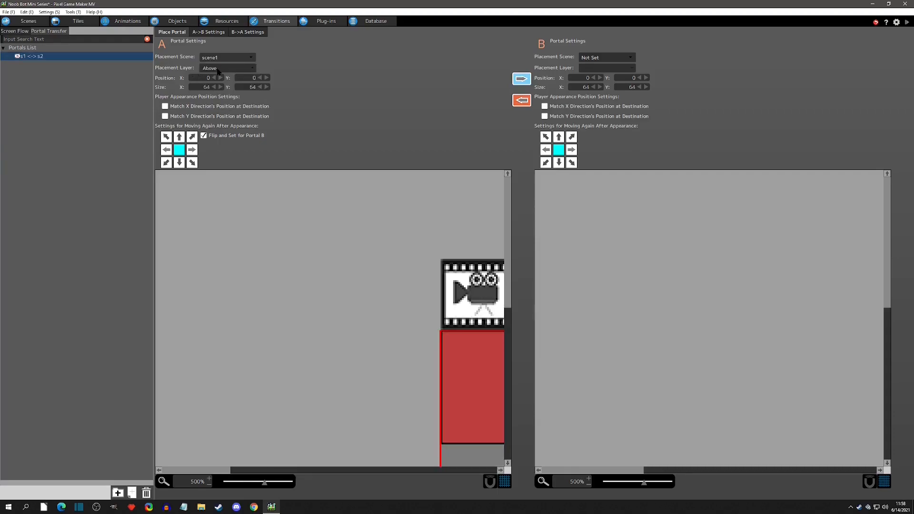
pyautogui.click(219, 70)
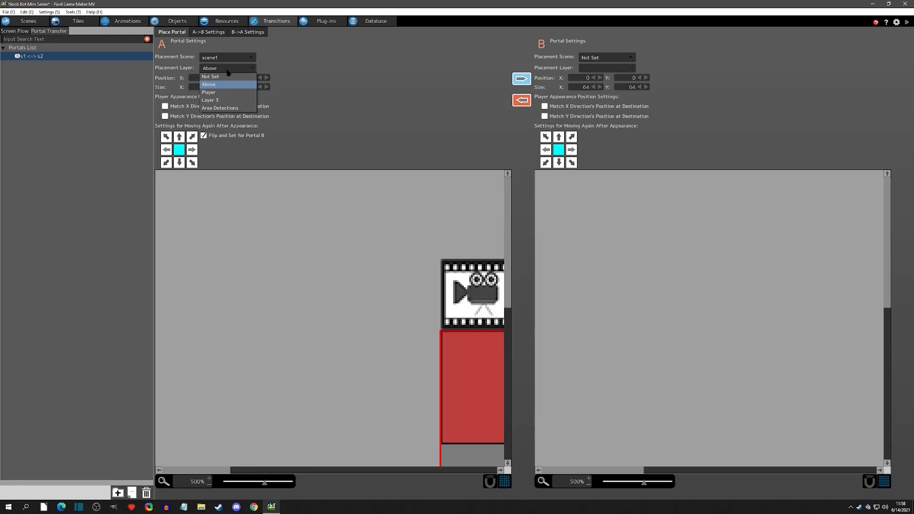
pyautogui.click(224, 93)
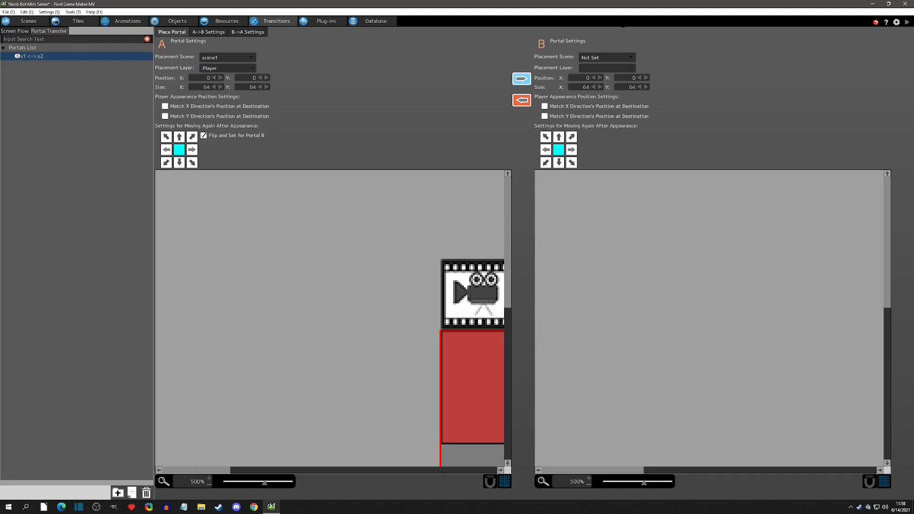
# Set portal B's placement to scene2 on the Player layer
pyautogui.click(622, 58)
pyautogui.click(614, 79)
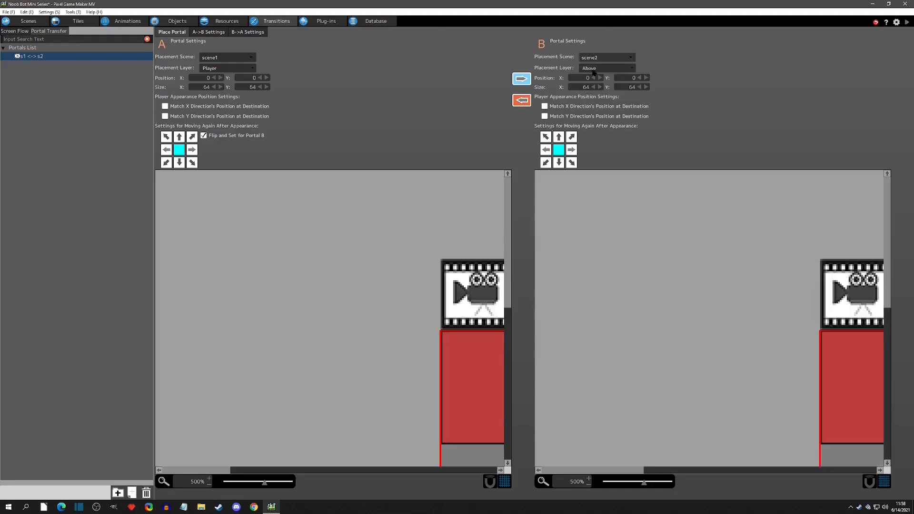
pyautogui.click(594, 69)
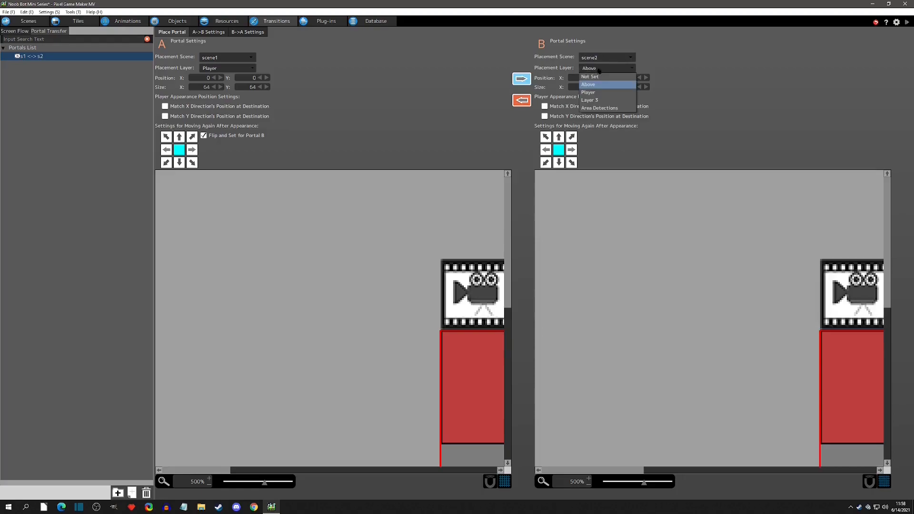
pyautogui.click(594, 93)
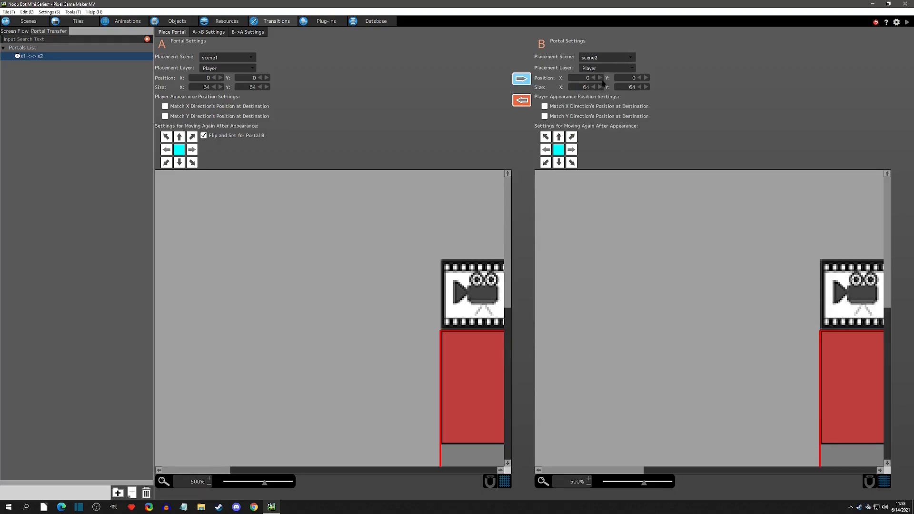
# Examine the far end of scene1 and the whole layout of scene2 in the portal previews
pyautogui.scroll(-3, 430, 273)
pyautogui.moveTo(448, 300); pyautogui.dragTo(166, 308, button='middle')
pyautogui.moveTo(453, 298); pyautogui.dragTo(316, 298, button='middle')
pyautogui.moveTo(792, 366); pyautogui.dragTo(656, 298, button='middle')
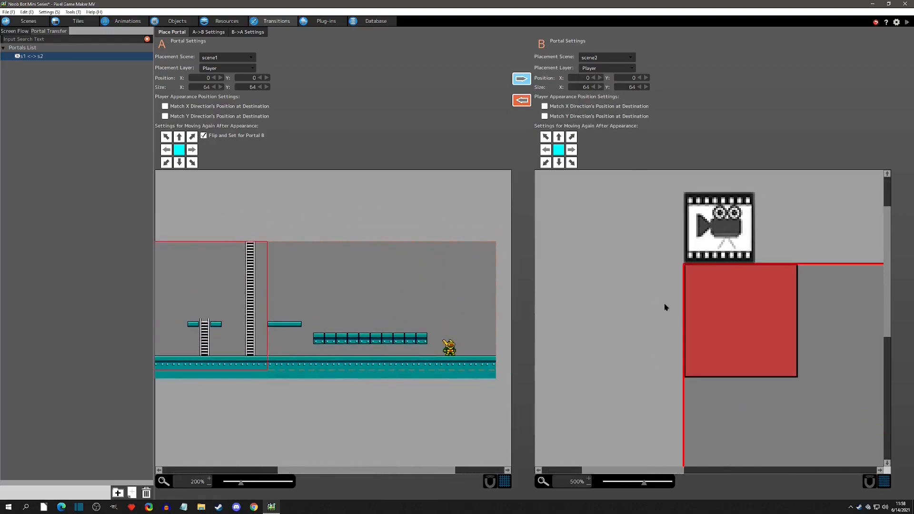
pyautogui.scroll(-3, 659, 300)
pyautogui.moveTo(783, 343); pyautogui.dragTo(699, 348, button='middle')
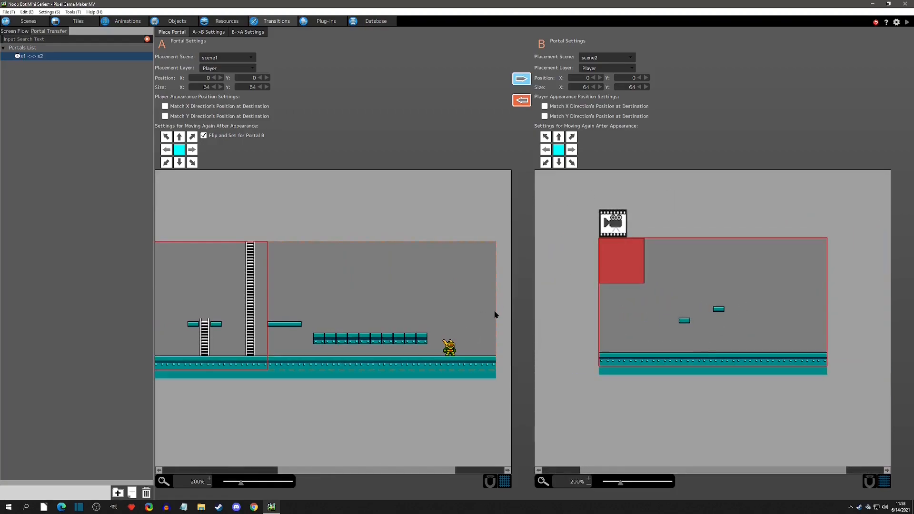
# Try switching the A-to-B and B-to-A transfer directions off and on
pyautogui.click(522, 78)
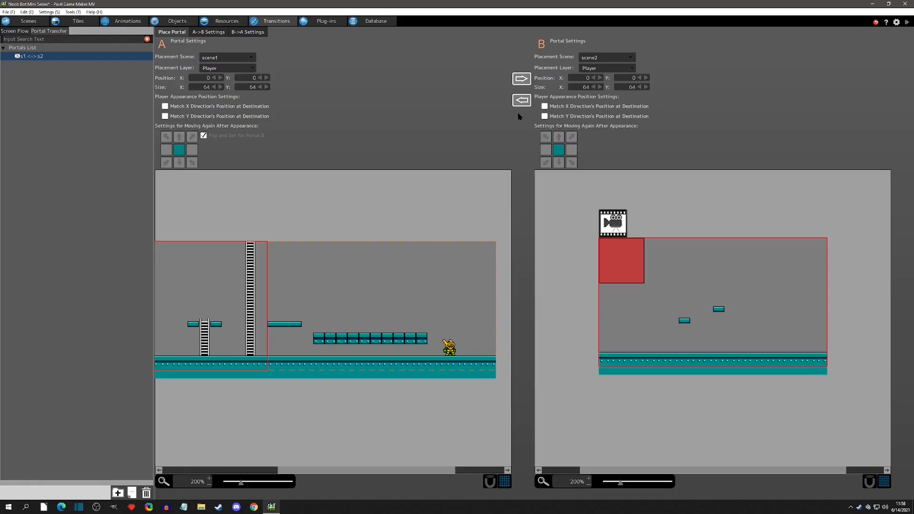
pyautogui.click(523, 79)
pyautogui.click(521, 99)
pyautogui.click(524, 83)
pyautogui.click(525, 104)
pyautogui.click(524, 102)
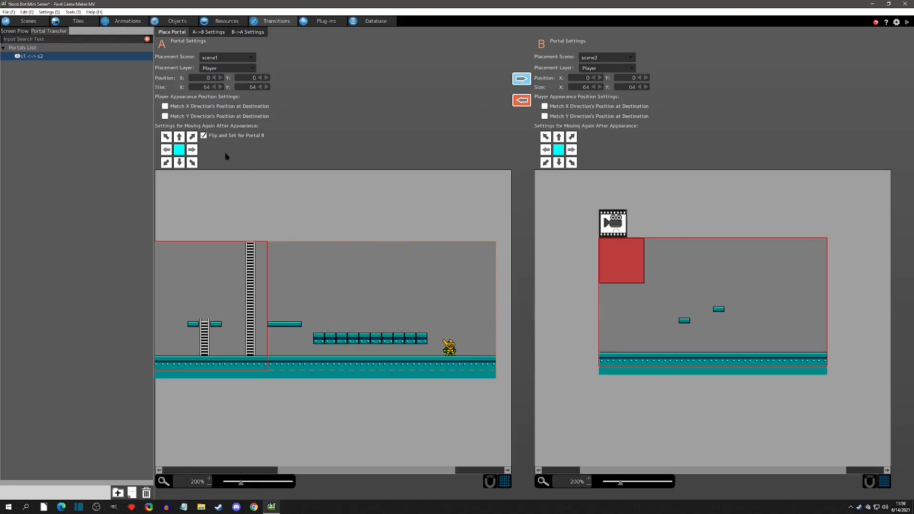
# Match the Y direction's position at destination for both portals, and set portal A's moving-again direction to right, flipped for portal B
pyautogui.click(166, 117)
pyautogui.click(545, 117)
pyautogui.click(192, 150)
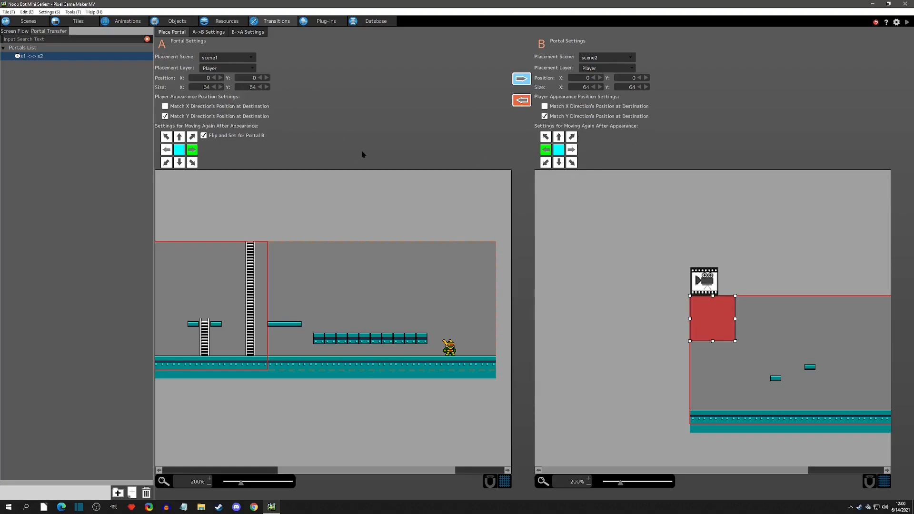
# Move portal A to the far right edge of scene1, just above the floor, at about X 604, Y 95
pyautogui.moveTo(309, 317); pyautogui.dragTo(397, 279, button='middle')
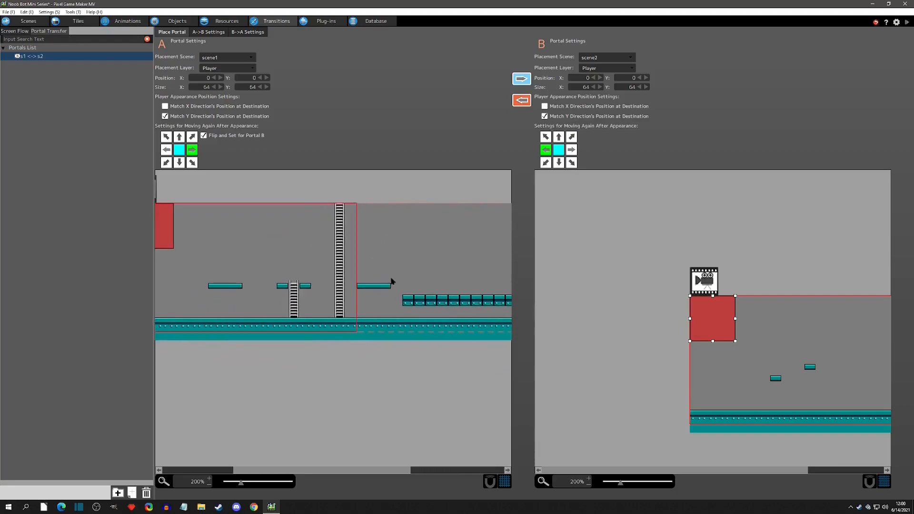
pyautogui.moveTo(165, 231); pyautogui.dragTo(488, 283)
pyautogui.moveTo(452, 266); pyautogui.dragTo(236, 249, button='middle')
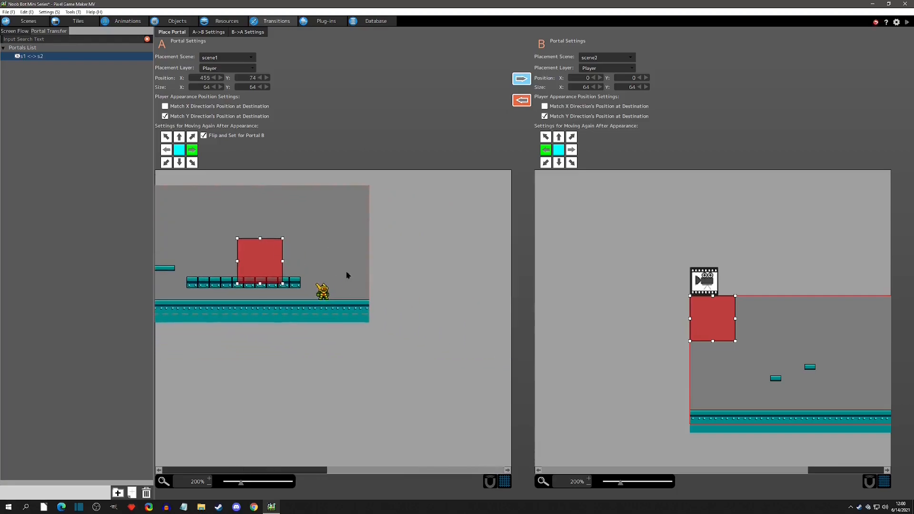
pyautogui.scroll(1, 354, 267)
pyautogui.moveTo(208, 258); pyautogui.dragTo(357, 280)
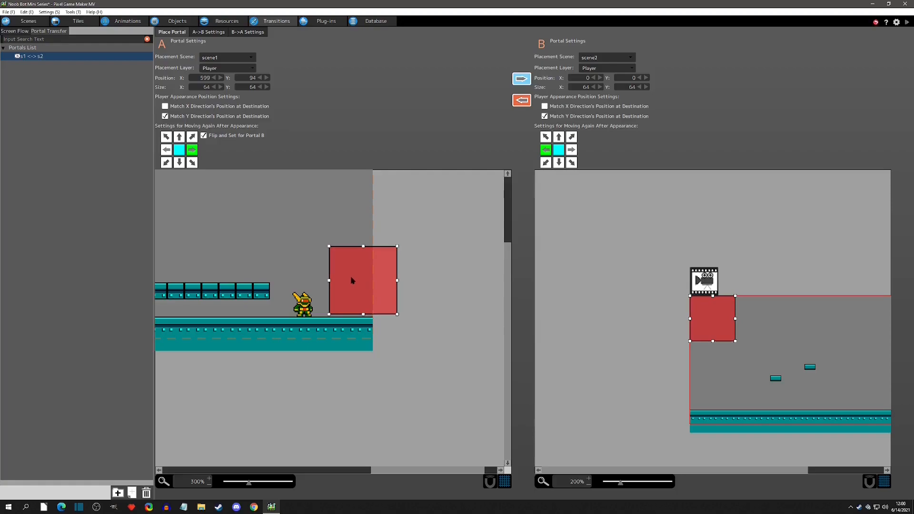
pyautogui.moveTo(355, 282); pyautogui.dragTo(362, 284)
# Set portal A's X size to 16
pyautogui.scroll(3, 363, 284)
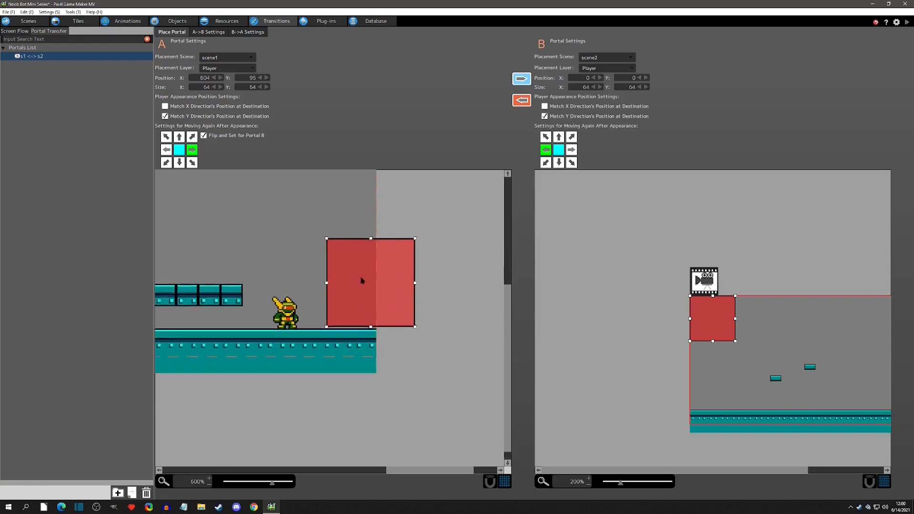
pyautogui.click(198, 86)
pyautogui.write('16')
pyautogui.press('Return')
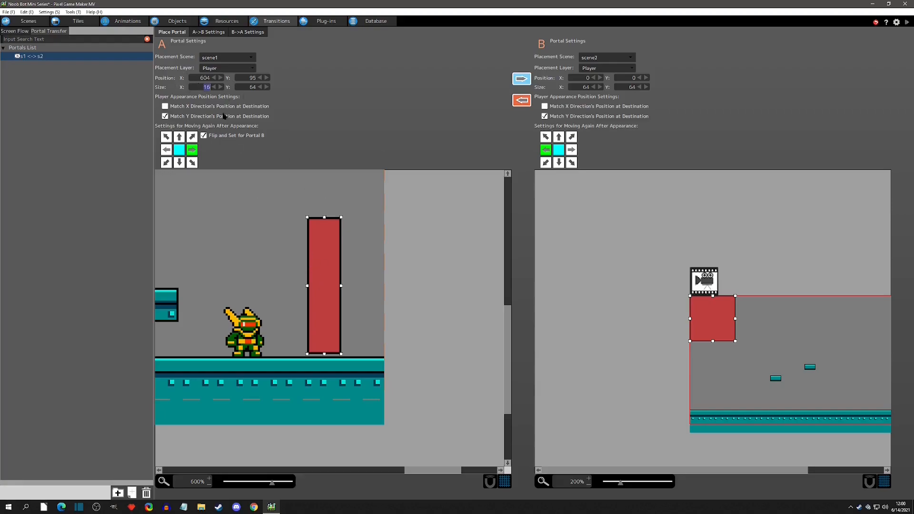
# Set portal A's Y size to 90 and move it to scene1's far right edge, just above the floor, at X 624, Y 71
pyautogui.click(249, 87)
pyautogui.press('Return')
pyautogui.moveTo(330, 330); pyautogui.dragTo(370, 282)
pyautogui.scroll(2, 373, 349)
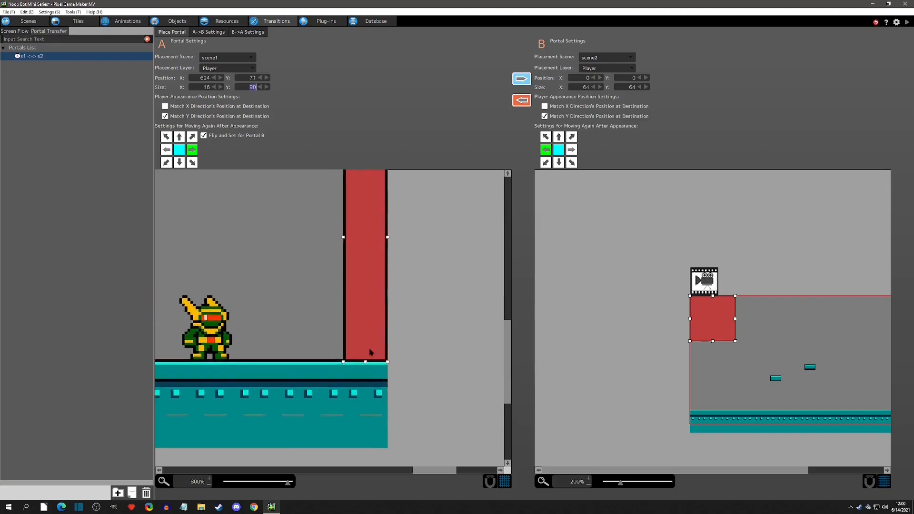
pyautogui.moveTo(367, 324)
pyautogui.mouseDown()
pyautogui.moveTo(367, 315)
pyautogui.moveTo(358, 338)
pyautogui.mouseUp()
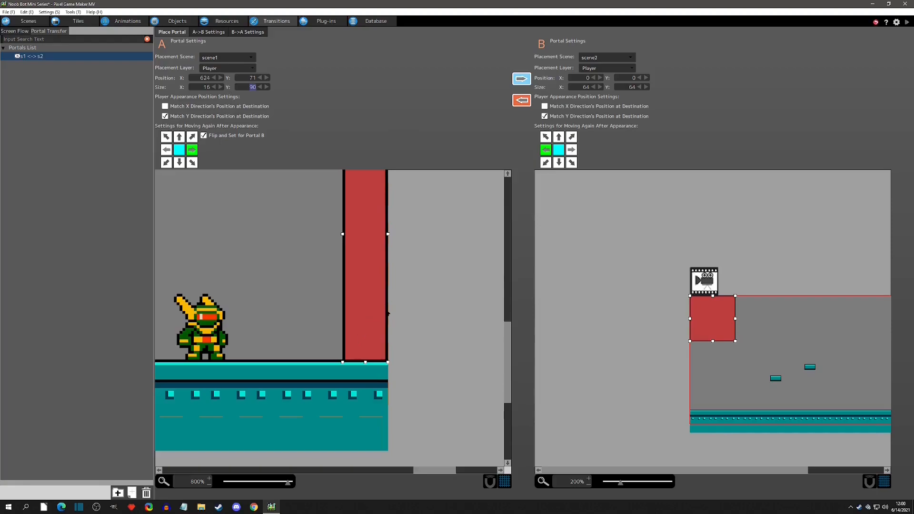
# Set portal B's size to X 16, Y 90
pyautogui.moveTo(706, 342); pyautogui.dragTo(585, 278, button='middle')
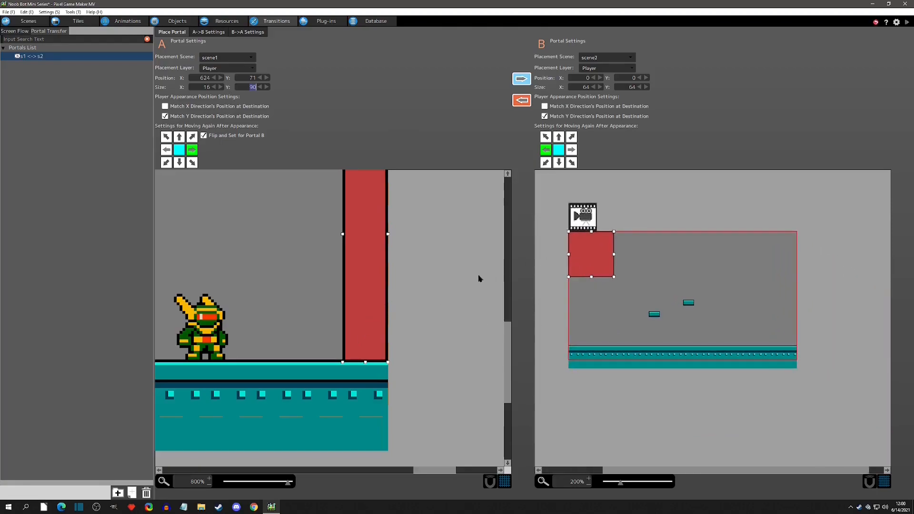
pyautogui.scroll(-1, 452, 276)
pyautogui.scroll(-1, 453, 260)
pyautogui.moveTo(453, 252); pyautogui.dragTo(411, 307, button='middle')
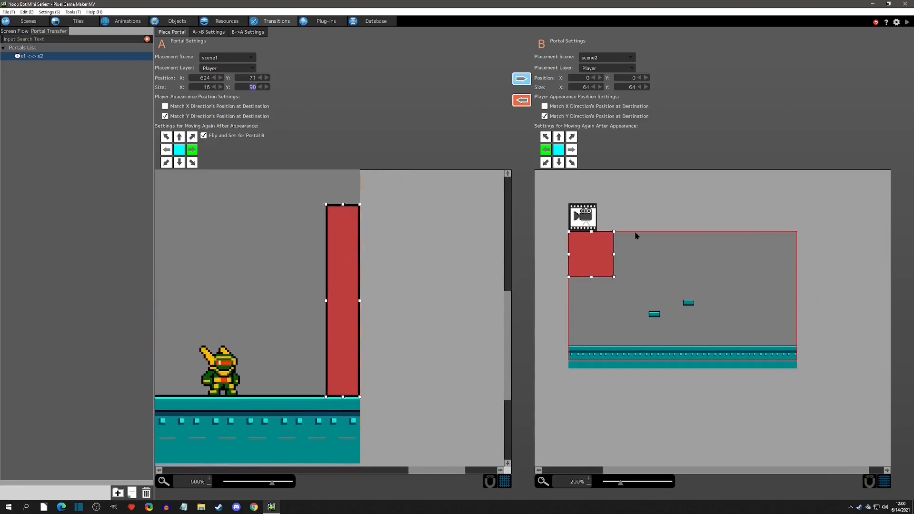
pyautogui.doubleClick(585, 87)
pyautogui.write('16')
pyautogui.press('Tab')
pyautogui.write('90')
pyautogui.press('Return')
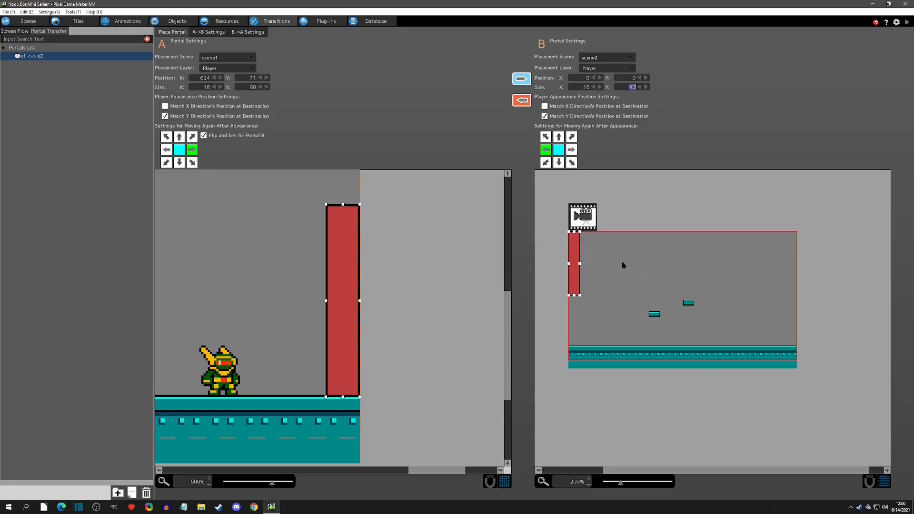
# Move portal B down to the floor at scene2's left edge, at X 0, Y 71
pyautogui.moveTo(577, 263); pyautogui.dragTo(593, 327)
pyautogui.scroll(3, 586, 353)
pyautogui.click(650, 339)
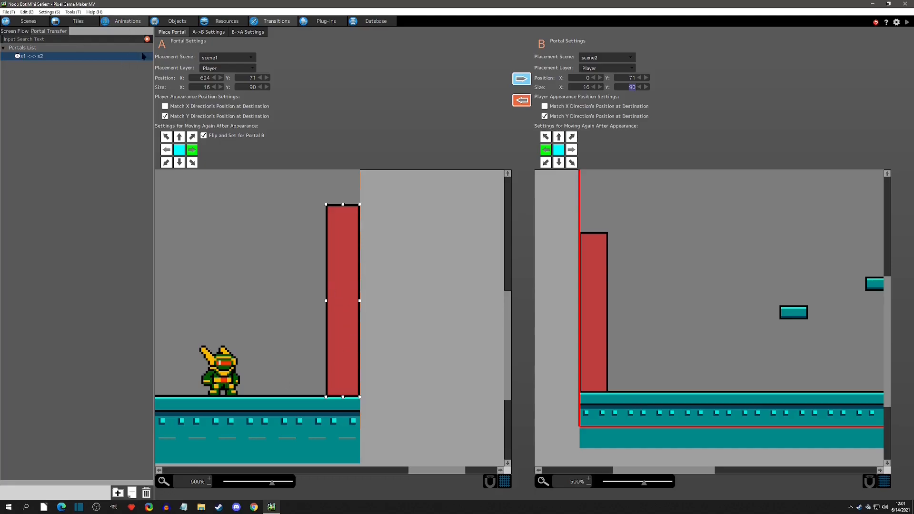
# Examine the player's idle animation and its origin, and return to the portal placement
pyautogui.click(126, 21)
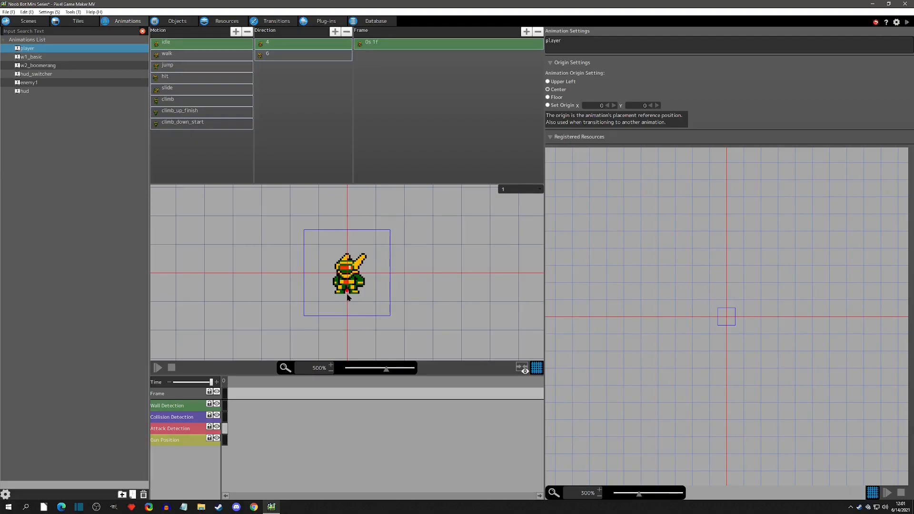
pyautogui.click(275, 20)
# Try widening portal B to about X 32, and set its X size back to 16
pyautogui.moveTo(689, 328); pyautogui.dragTo(635, 306, button='middle')
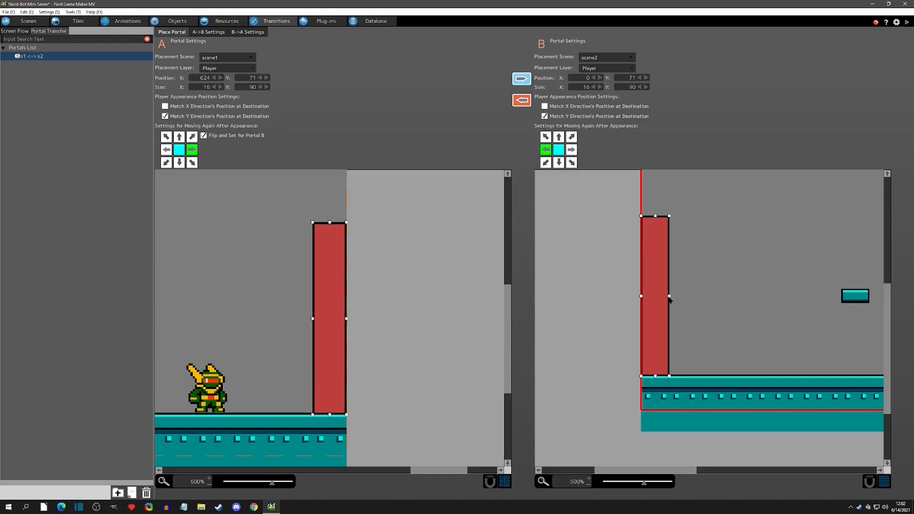
pyautogui.moveTo(669, 297); pyautogui.dragTo(699, 299)
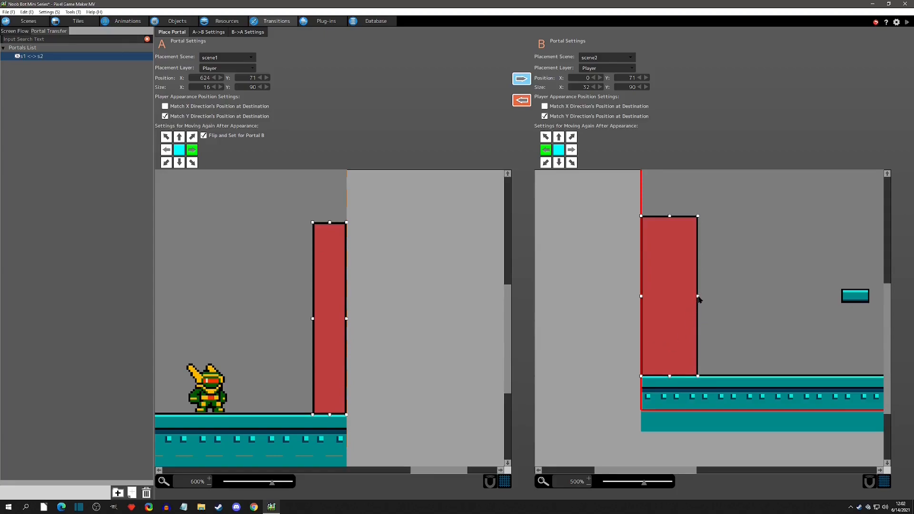
pyautogui.moveTo(699, 299); pyautogui.dragTo(676, 299)
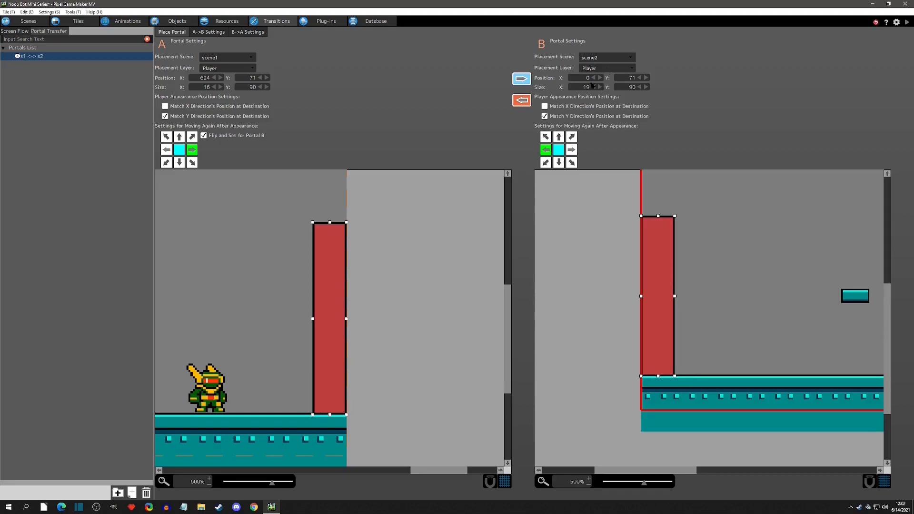
pyautogui.write('16')
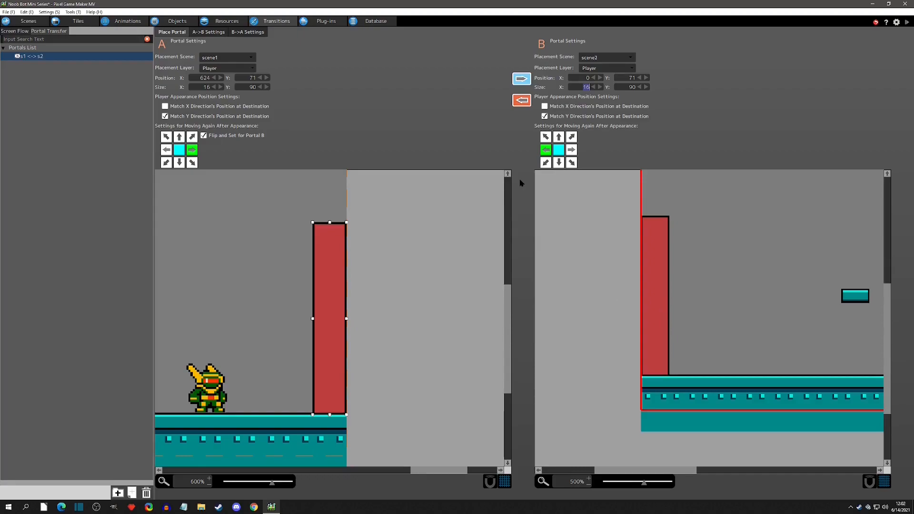
pyautogui.click(654, 370)
pyautogui.moveTo(655, 377); pyautogui.dragTo(655, 379)
pyautogui.click(578, 304)
# Compare the A-to-B and B-to-A transfer settings, ending on the A-to-B ones
pyautogui.click(208, 33)
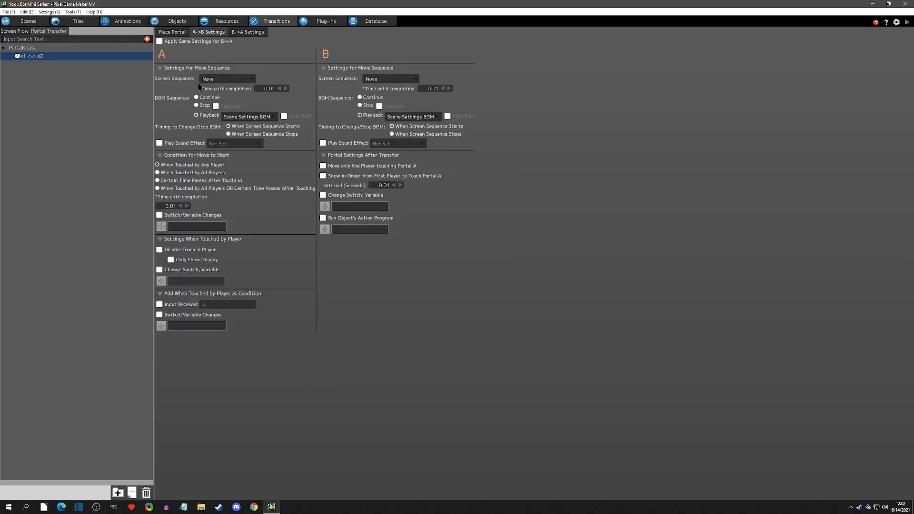
pyautogui.click(172, 32)
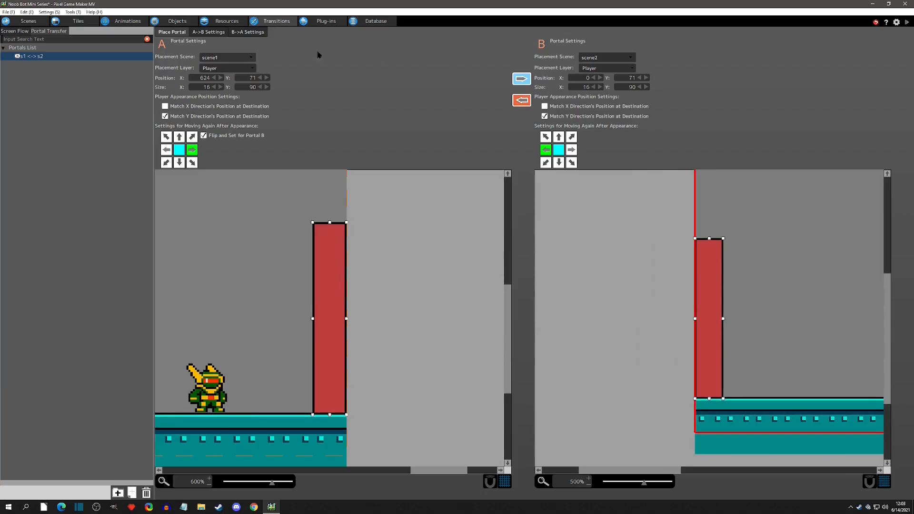
pyautogui.click(249, 33)
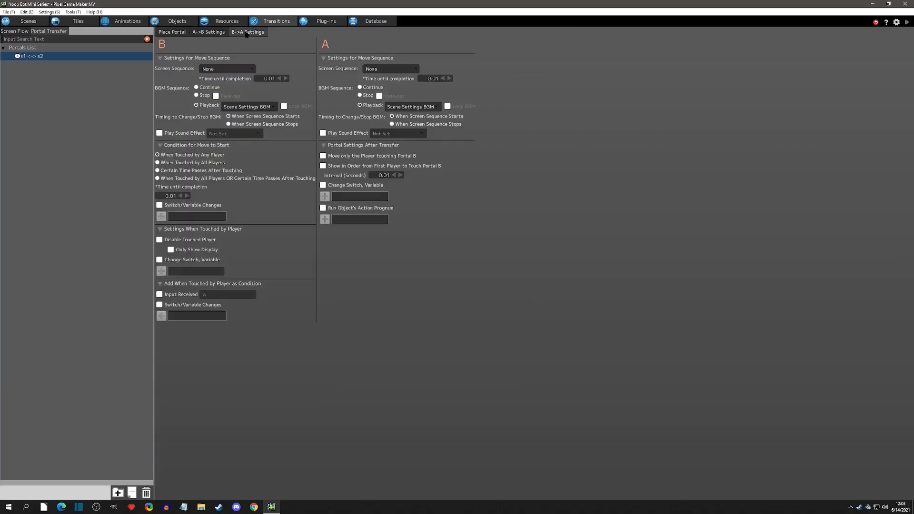
pyautogui.click(176, 33)
pyautogui.click(208, 34)
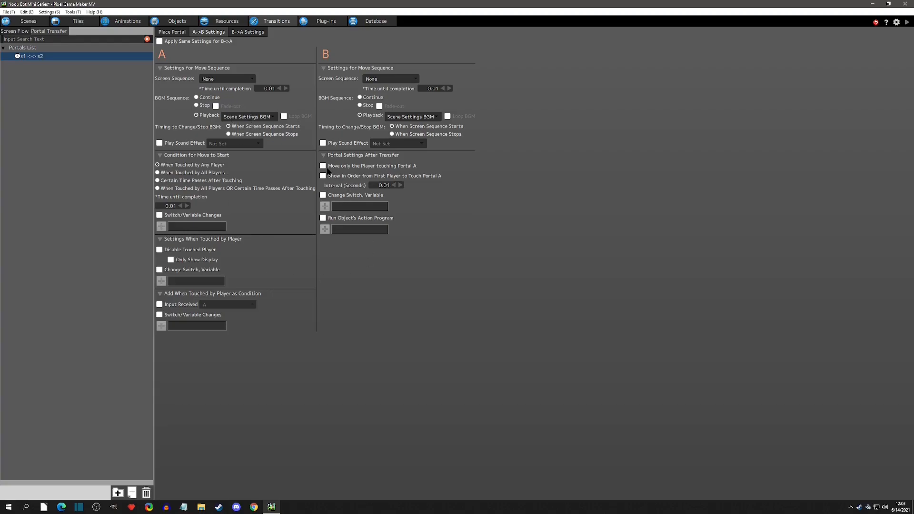
# Set portal A's screen sequence to Slide Left (Link) with a time until completion of 0.50
pyautogui.click(226, 70)
pyautogui.click(223, 69)
pyautogui.click(227, 79)
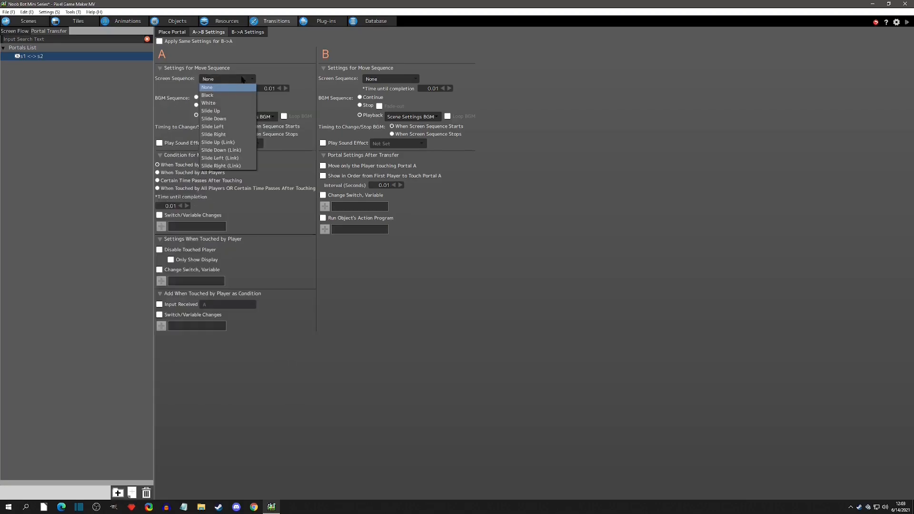
pyautogui.click(228, 159)
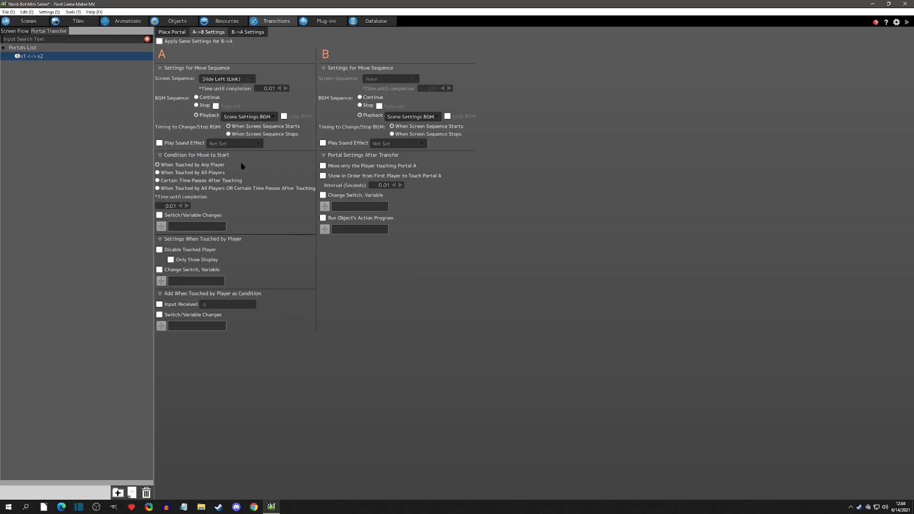
pyautogui.doubleClick(268, 88)
pyautogui.write('0.50')
# Check the screen sequence options for the B-to-A transfer, and apply the A-to-B settings to B-to-A
pyautogui.click(248, 32)
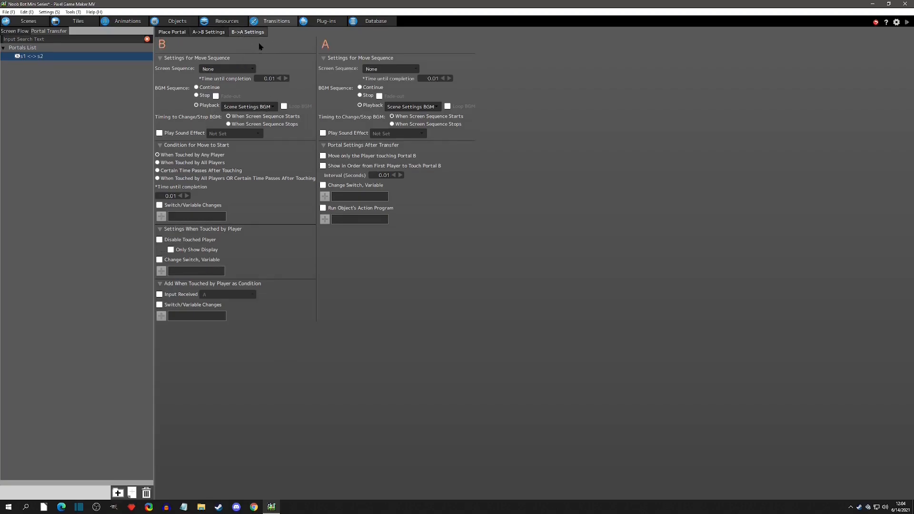
pyautogui.click(236, 69)
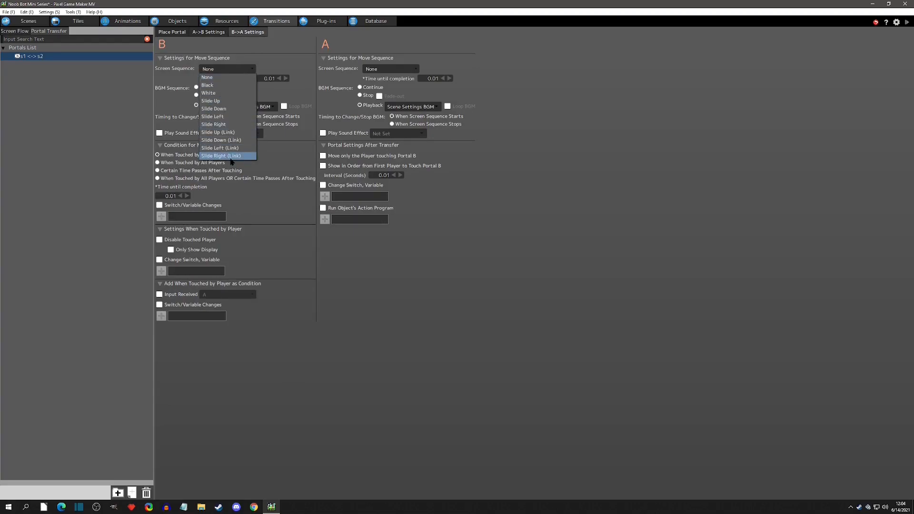
pyautogui.click(233, 66)
pyautogui.click(215, 34)
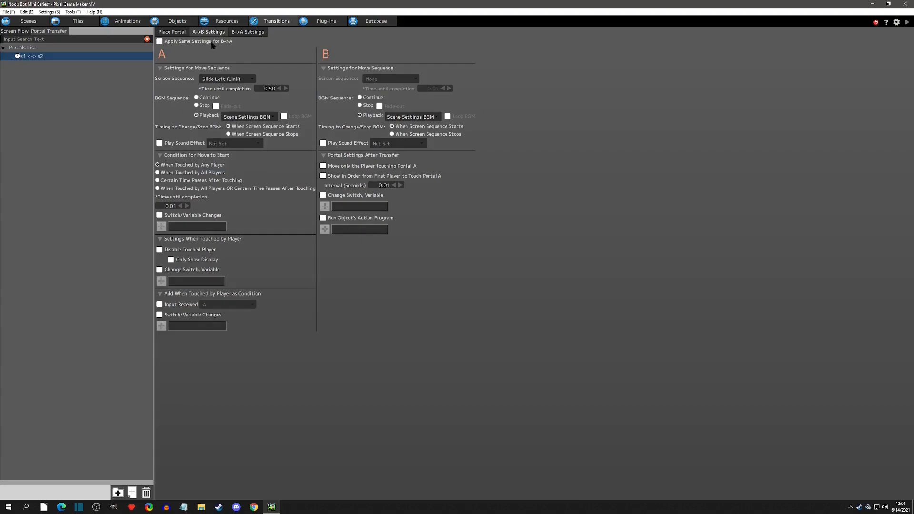
pyautogui.click(159, 41)
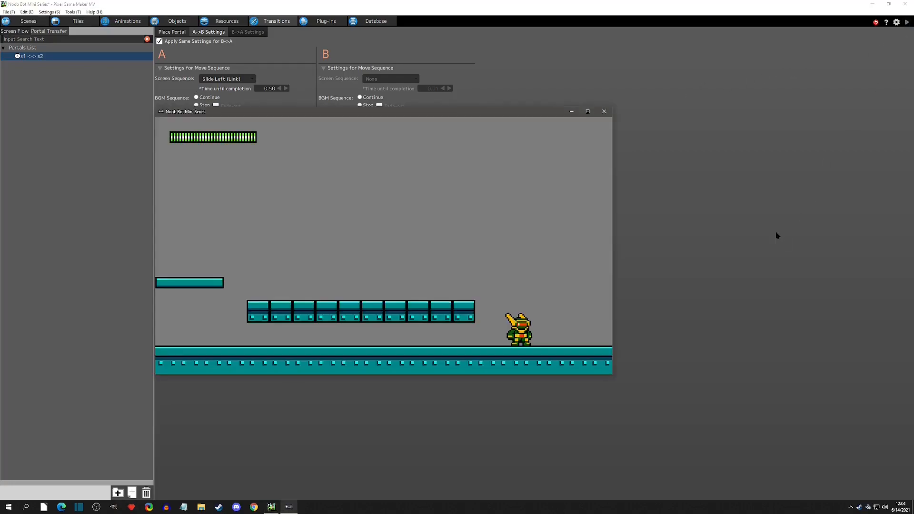
# Test the portal by walking the player back and forth between scene1 and scene2, and close the test play
pyautogui.press('Left')
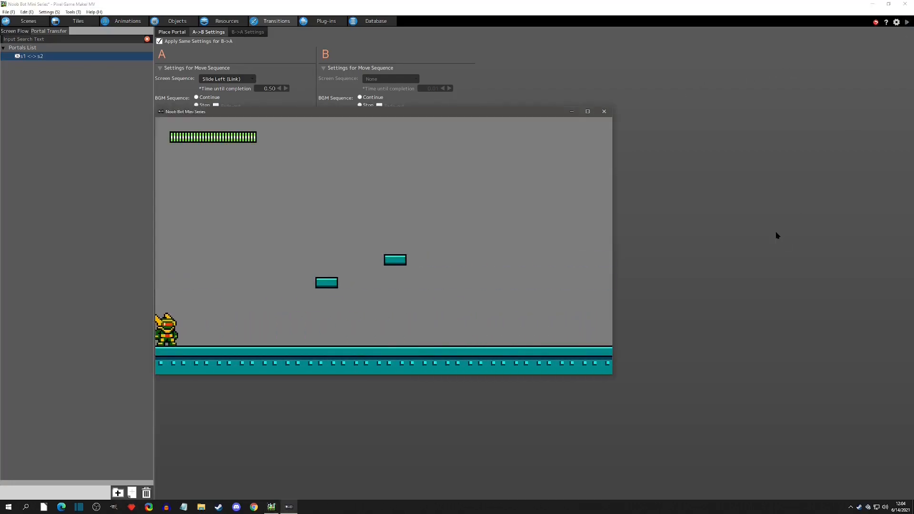
pyautogui.press('Left')
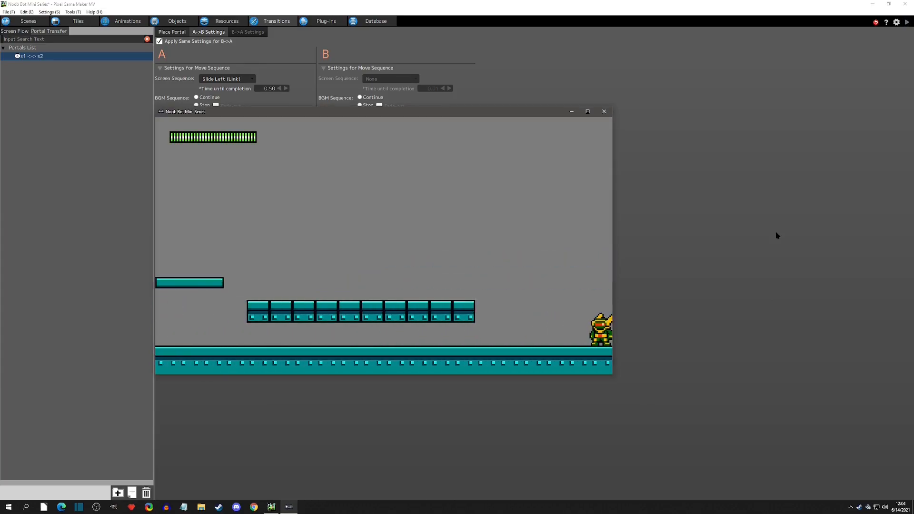
pyautogui.press('Left')
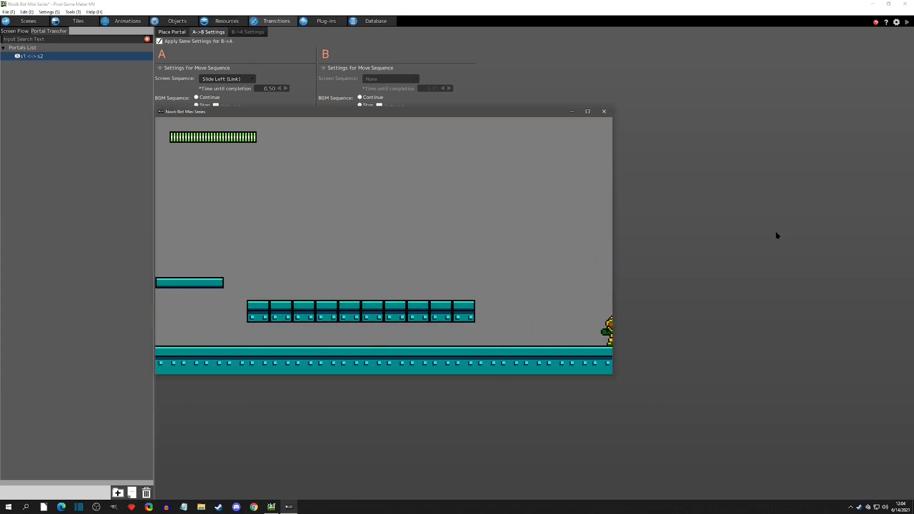
pyautogui.press('Right')
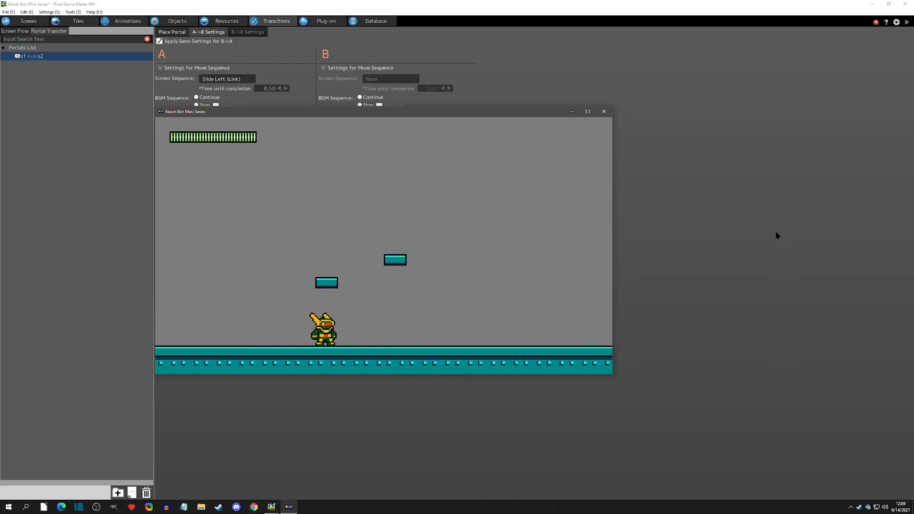
pyautogui.click(604, 112)
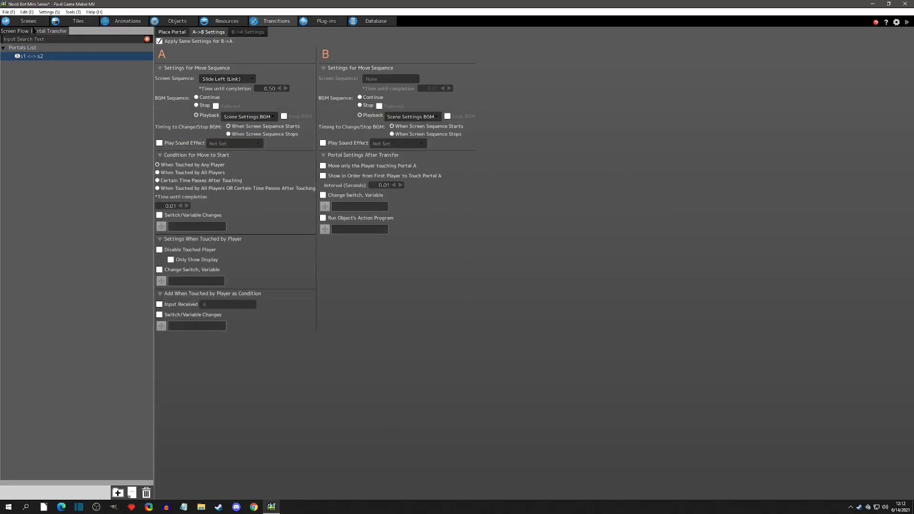
# Look over the layouts of scene2 and scene3 in the scene editor
pyautogui.click(29, 21)
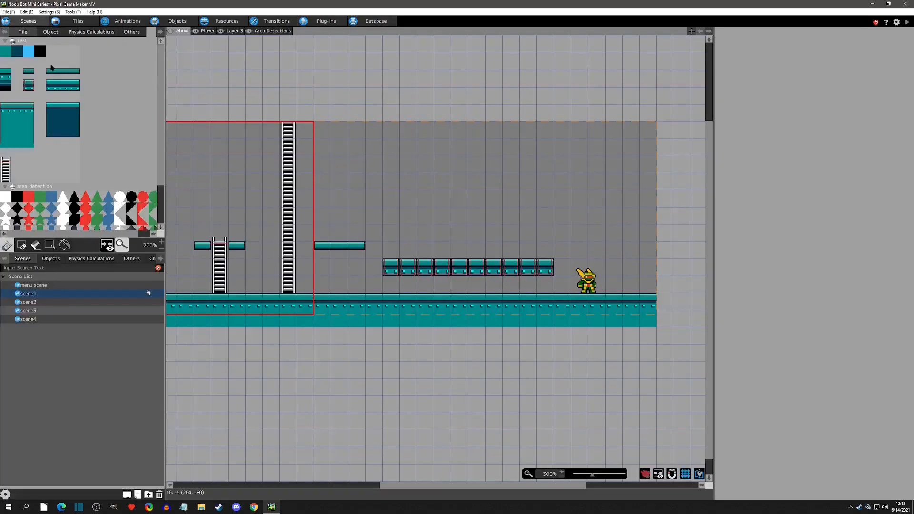
pyautogui.click(40, 303)
pyautogui.click(42, 311)
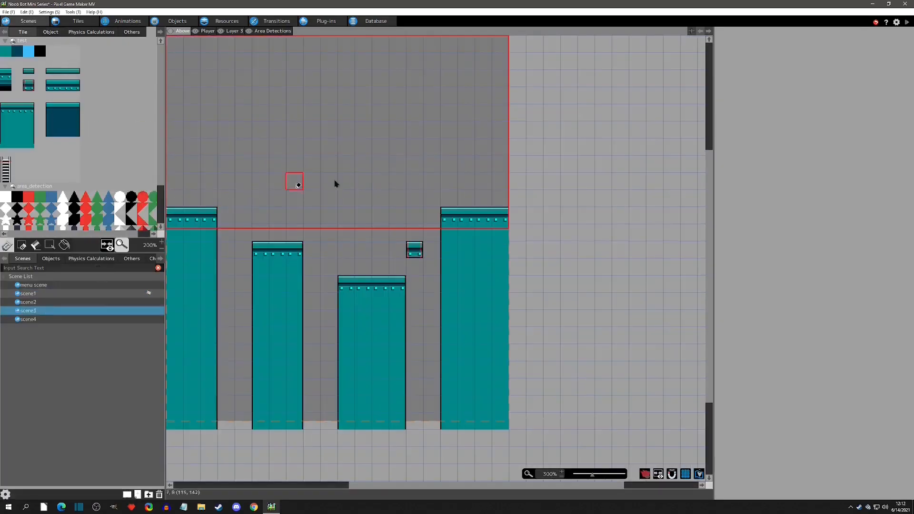
# Duplicate the s1 <-> s2 portal in the portal transfer list
pyautogui.click(266, 21)
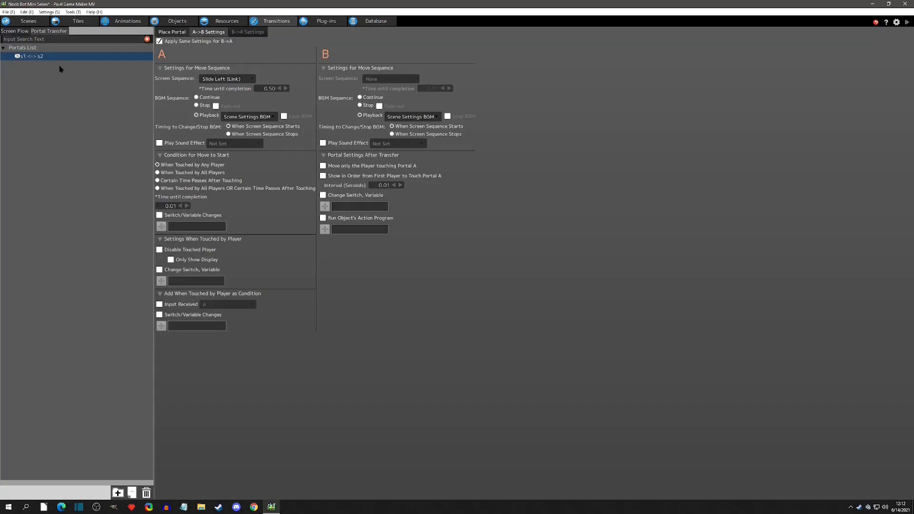
pyautogui.click(27, 58)
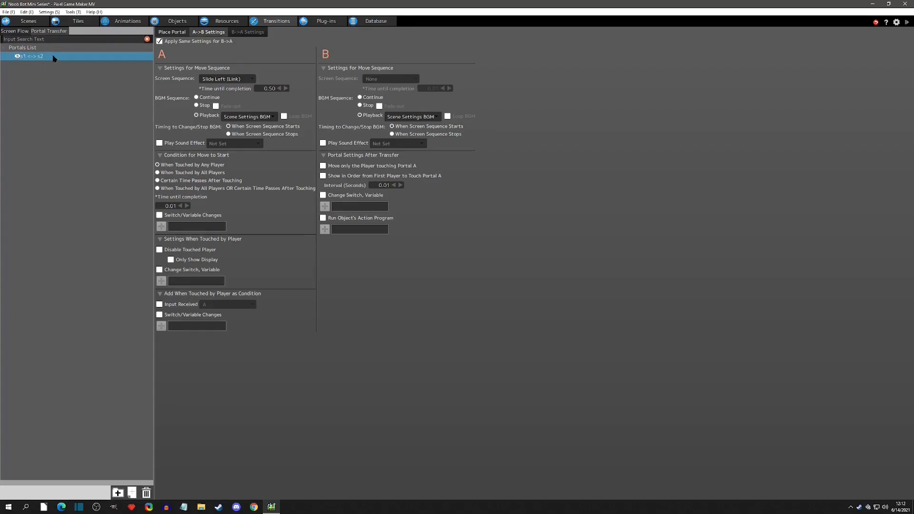
pyautogui.click(171, 32)
pyautogui.click(40, 58)
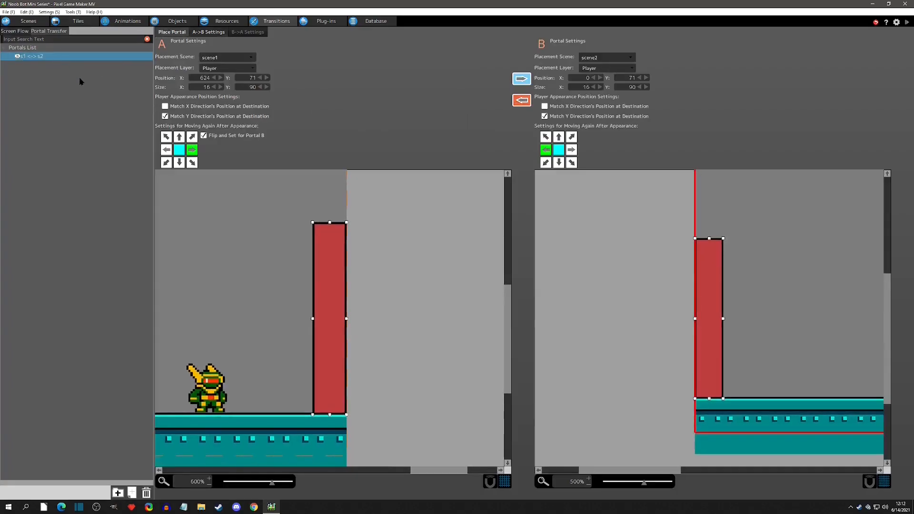
pyautogui.click(62, 56)
pyautogui.hotkey('ctrl', 'c')
pyautogui.hotkey('ctrl', 'v')
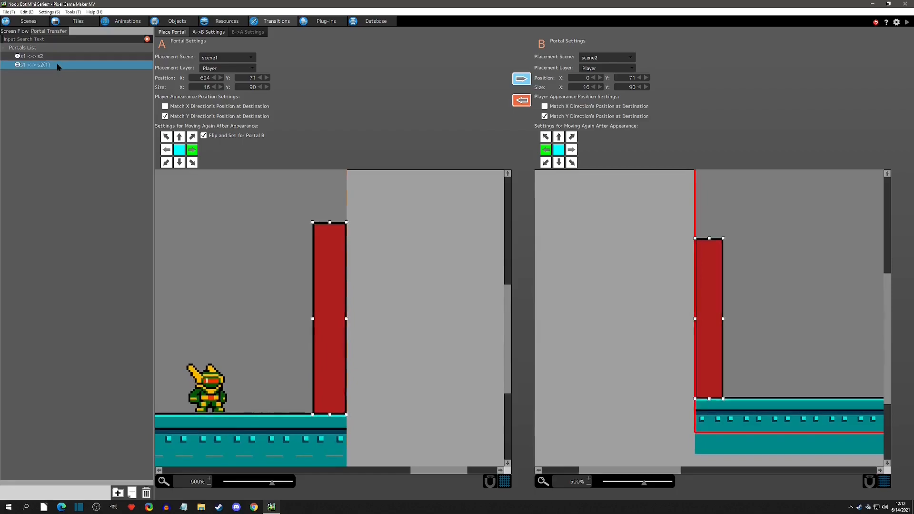
# Rename the copied portal as s2 <-> s3
pyautogui.press('F2')
pyautogui.press('BackSpace')
pyautogui.write('s2 <->')
pyautogui.write(' s2')
pyautogui.press('BackSpace')
pyautogui.write('3')
pyautogui.press('Return')
# Place portal A in scene2 and portal B in scene3, with portal B on the Player layer
pyautogui.click(225, 58)
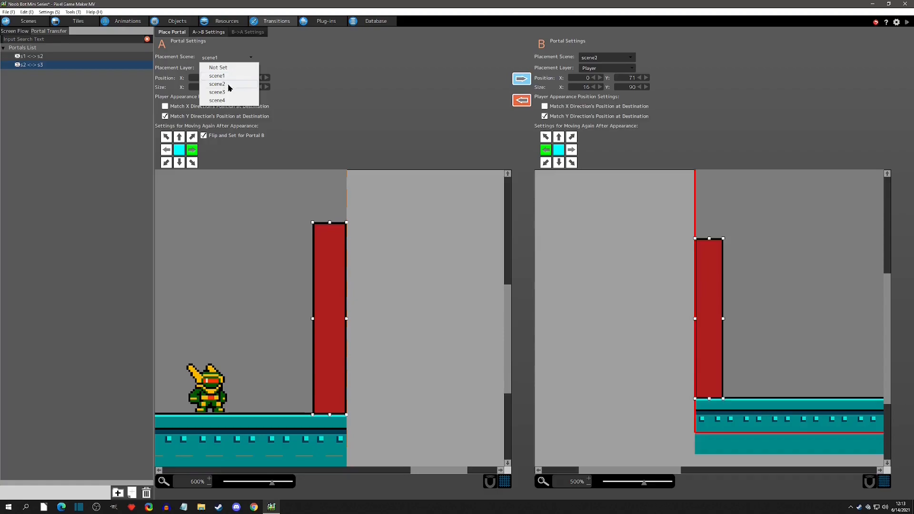
pyautogui.click(228, 86)
pyautogui.click(601, 57)
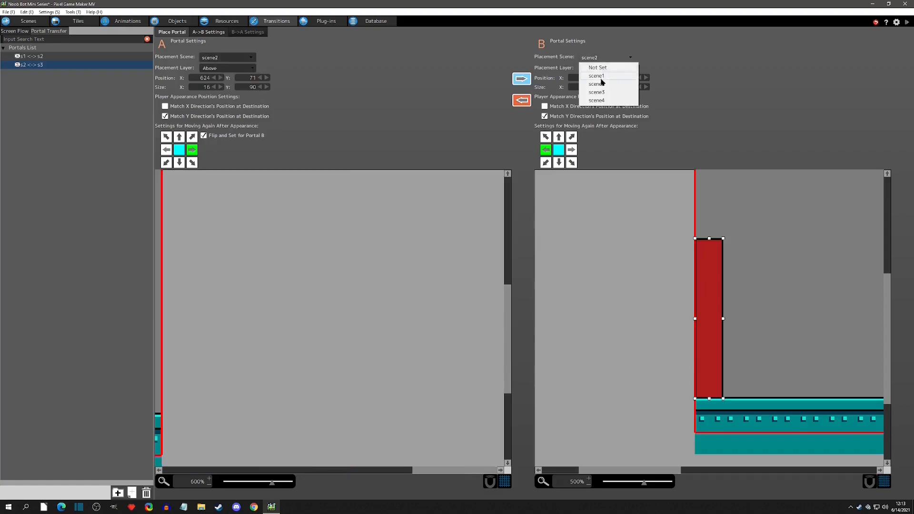
pyautogui.click(600, 91)
pyautogui.click(599, 69)
pyautogui.click(599, 92)
# Put portal A on the Player layer and move it against scene2's right edge at X 304, Y 71
pyautogui.click(224, 68)
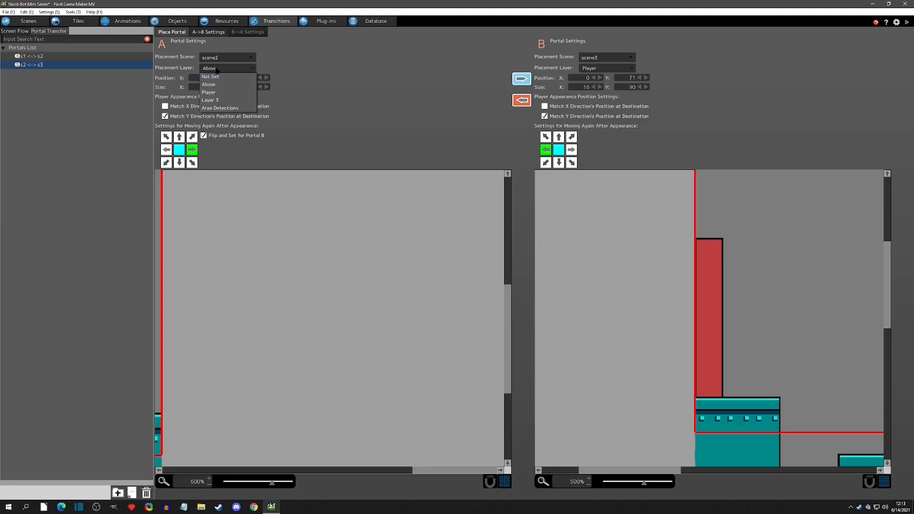
pyautogui.click(215, 92)
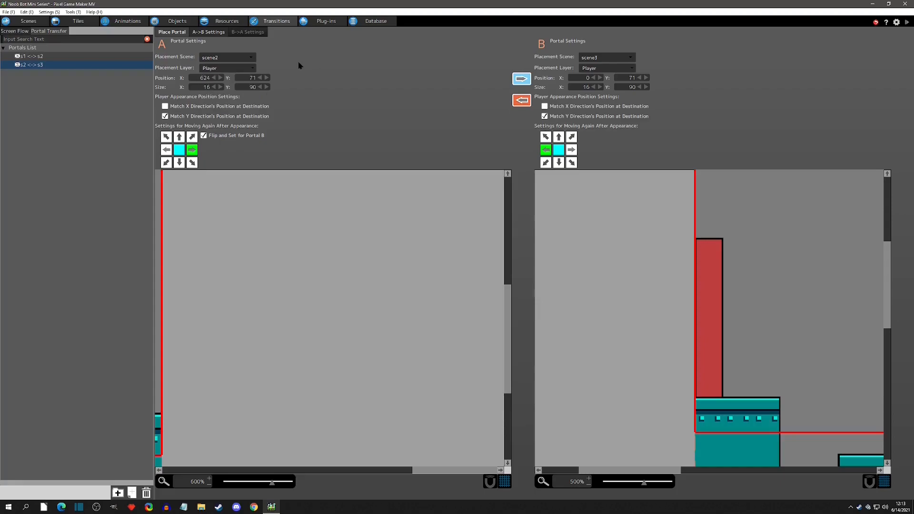
pyautogui.scroll(-4, 266, 330)
pyautogui.moveTo(275, 285); pyautogui.dragTo(293, 282, button='middle')
pyautogui.moveTo(469, 306); pyautogui.dragTo(244, 302)
pyautogui.scroll(5, 241, 319)
pyautogui.moveTo(206, 336); pyautogui.dragTo(240, 344)
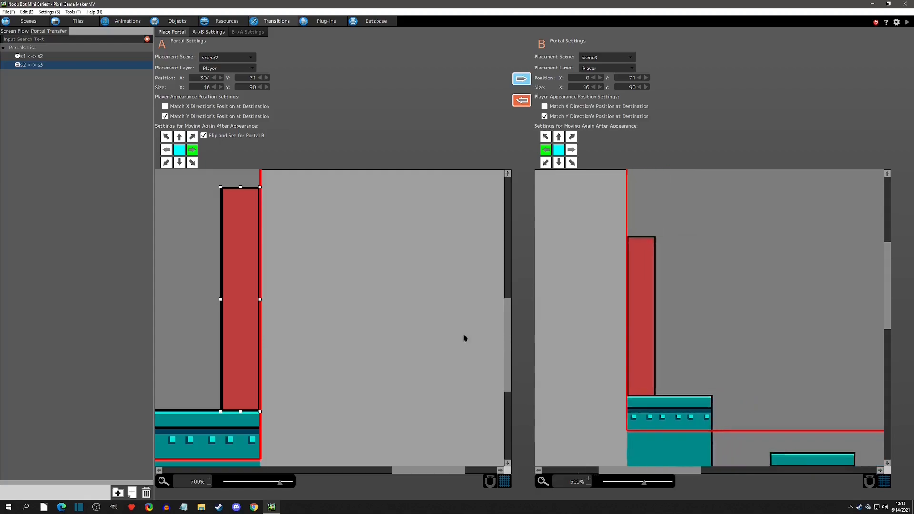
pyautogui.scroll(-3, 370, 284)
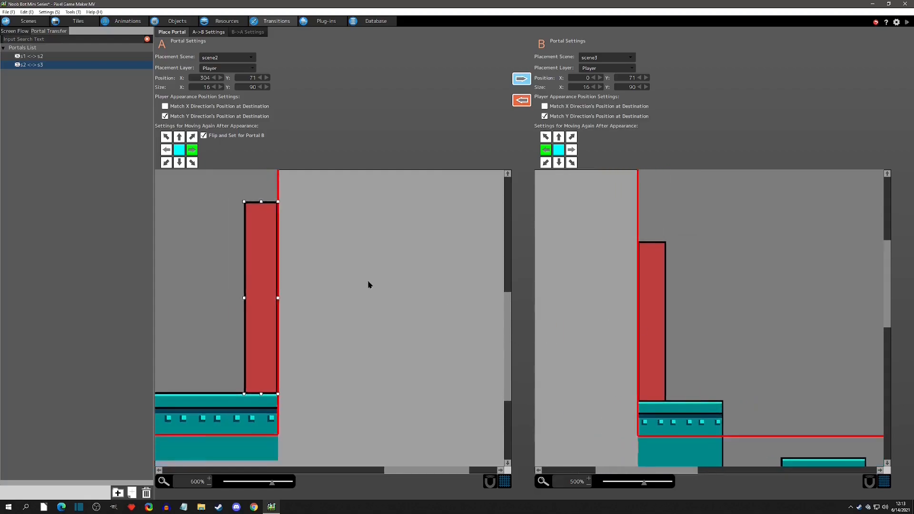
pyautogui.click(208, 32)
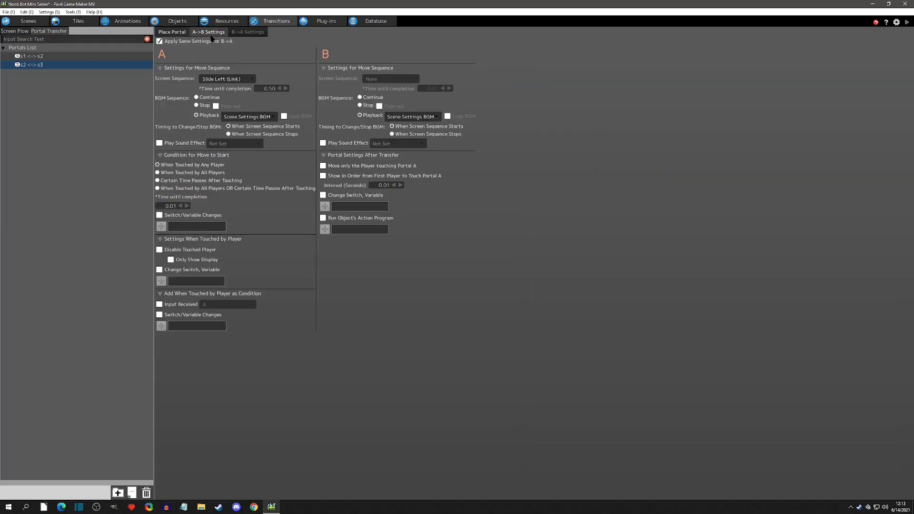
pyautogui.click(172, 32)
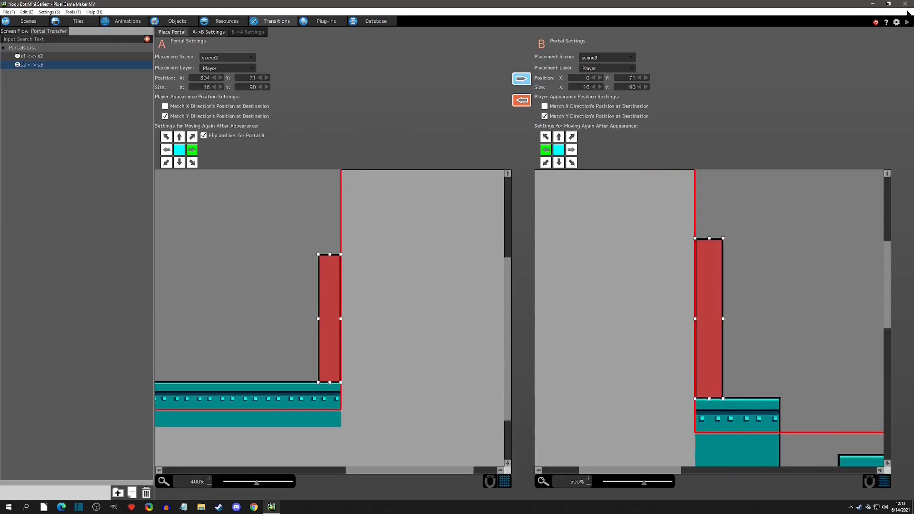
# Test-play the game, walking the player from scene1 through scene2 into scene3 and back to scene1
pyautogui.click(906, 23)
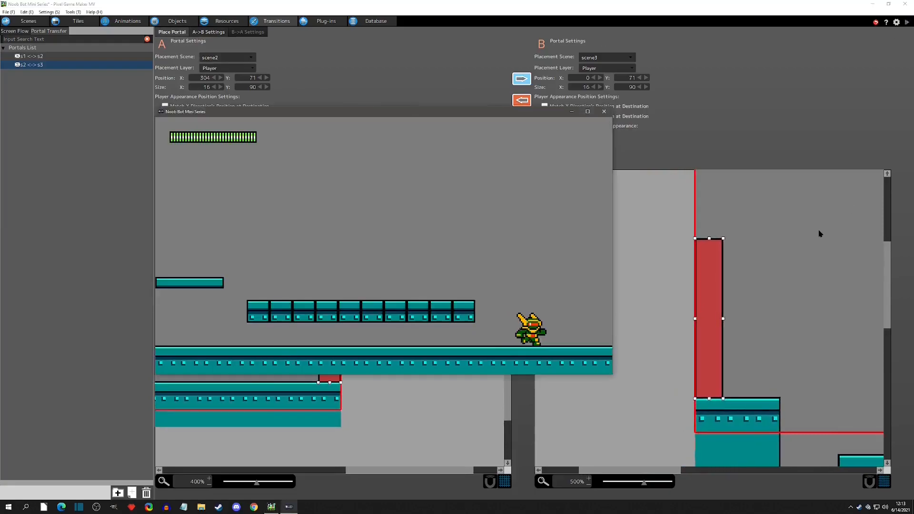
pyautogui.press('Right')
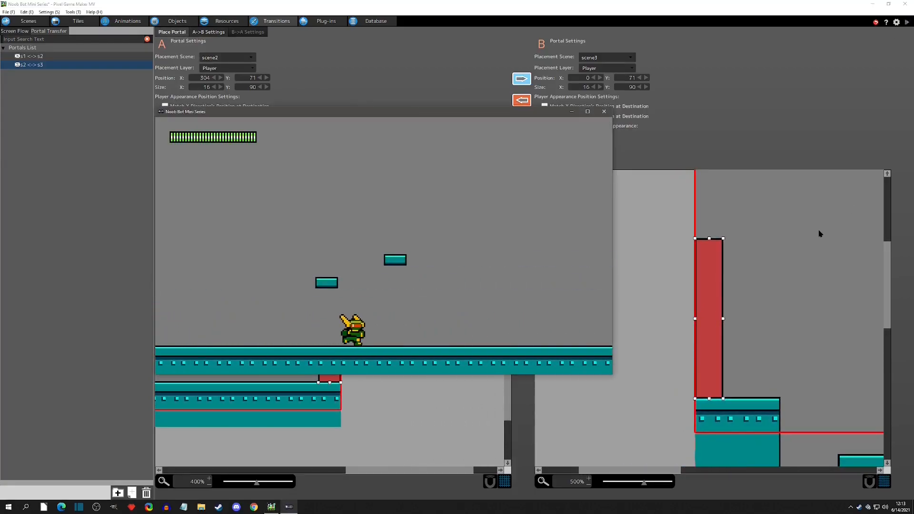
pyautogui.press('Right')
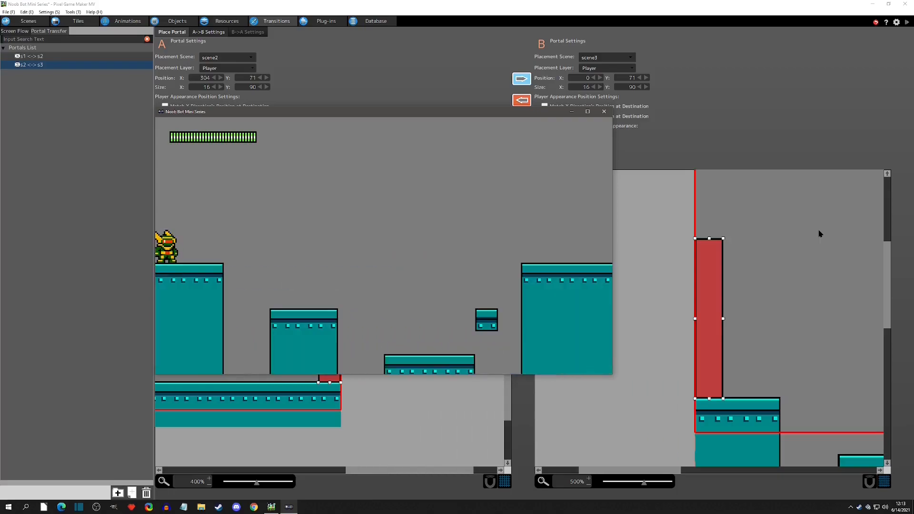
pyautogui.press('Right')
pyautogui.press('Left')
pyautogui.press('Left')
pyautogui.press('Left')
pyautogui.press('Left')
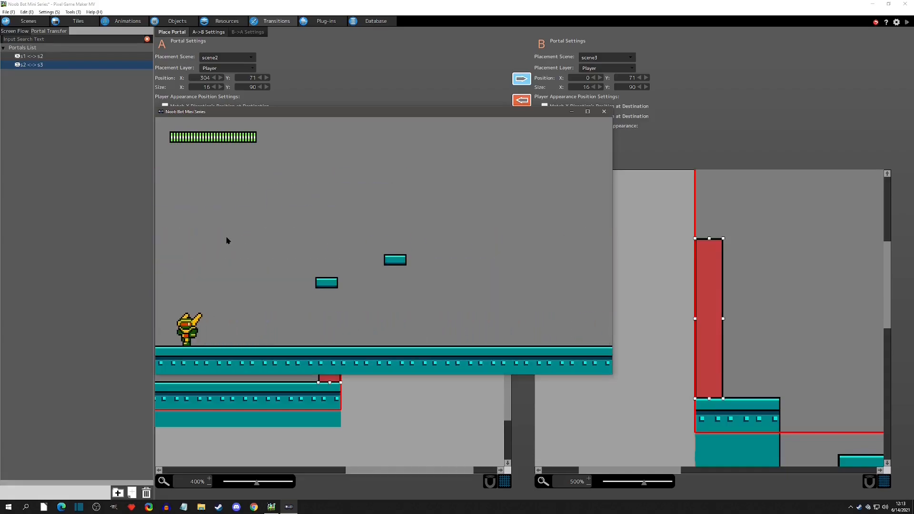
pyautogui.press('Left')
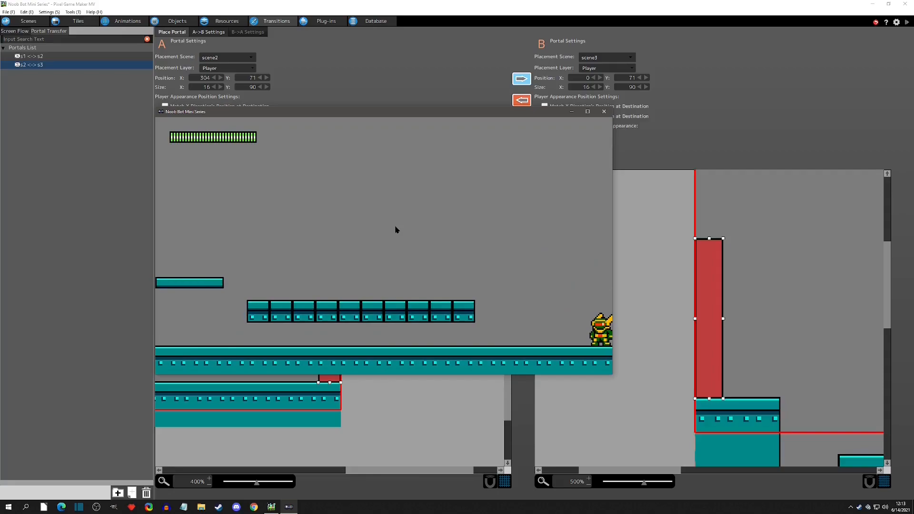
pyautogui.press('Left')
# Test the portals again by walking to scene3 and returning to scene2, and end the test play
pyautogui.press('Right')
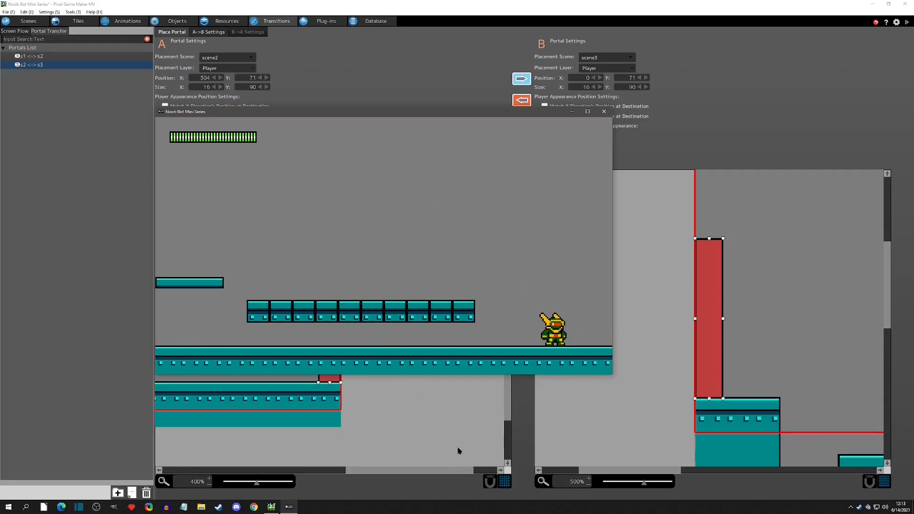
pyautogui.press('Right')
pyautogui.press('Right')
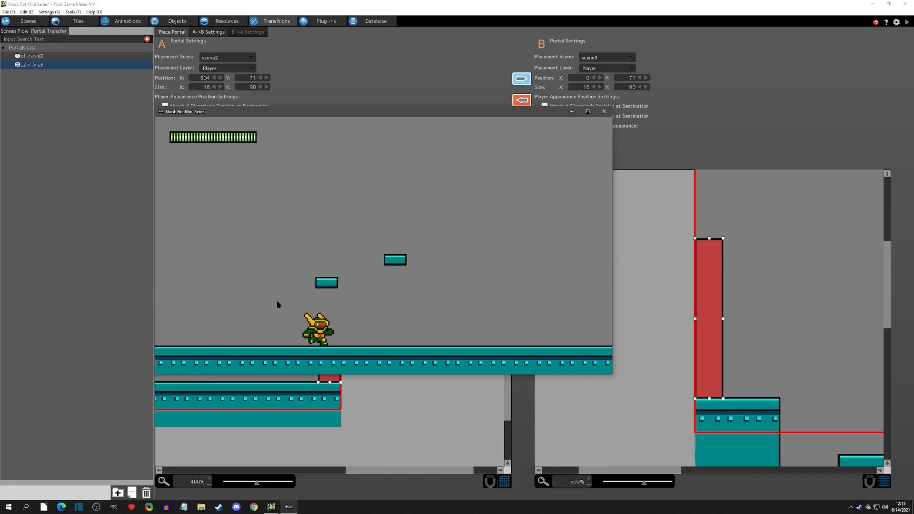
pyautogui.press('Right')
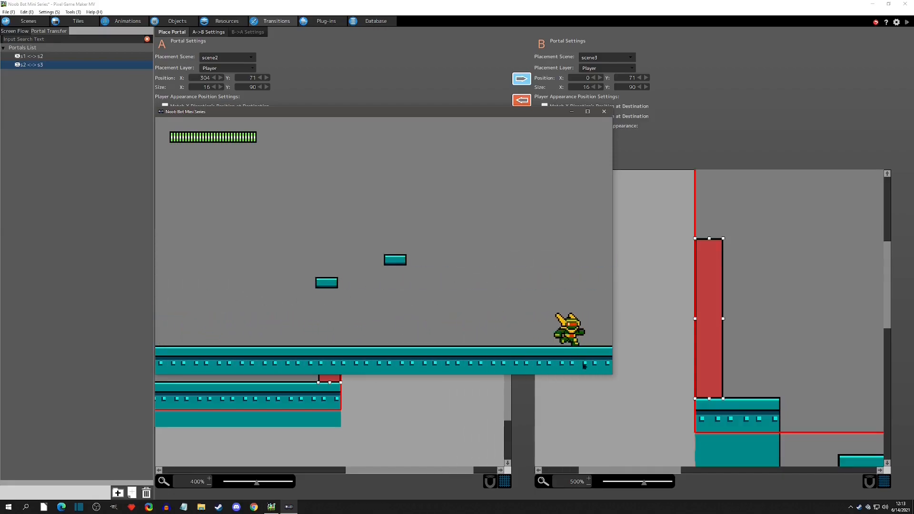
pyautogui.press('Right')
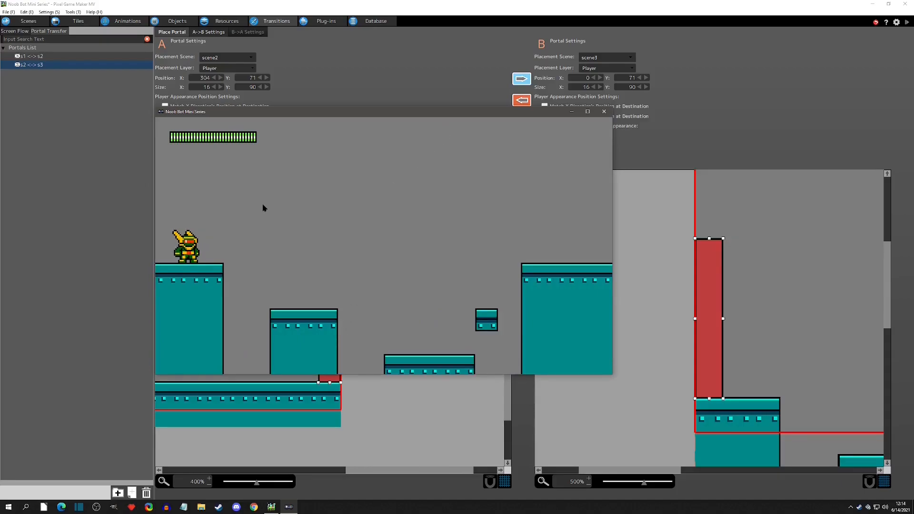
pyautogui.press('Right')
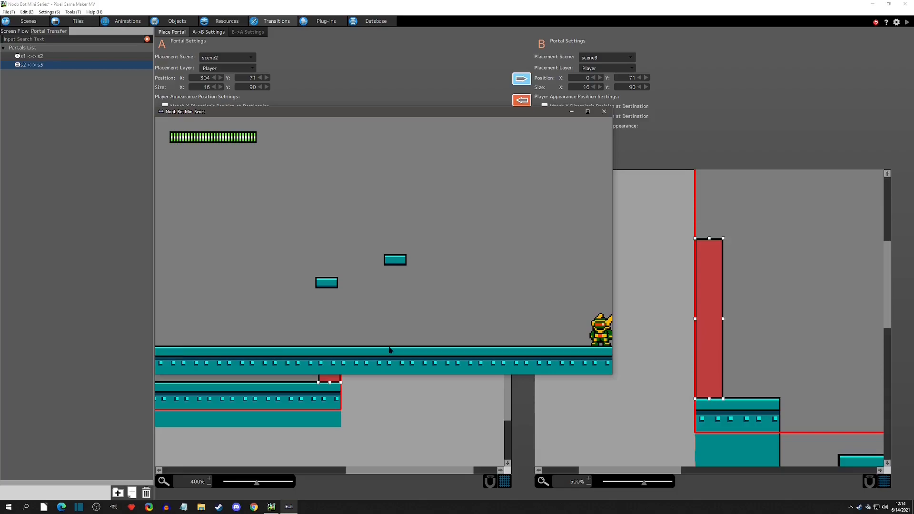
pyautogui.press('Left')
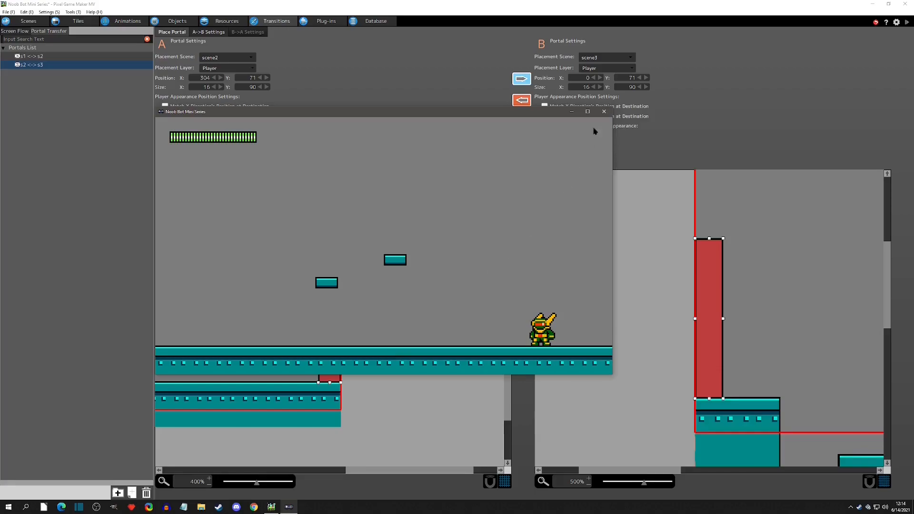
pyautogui.click(604, 112)
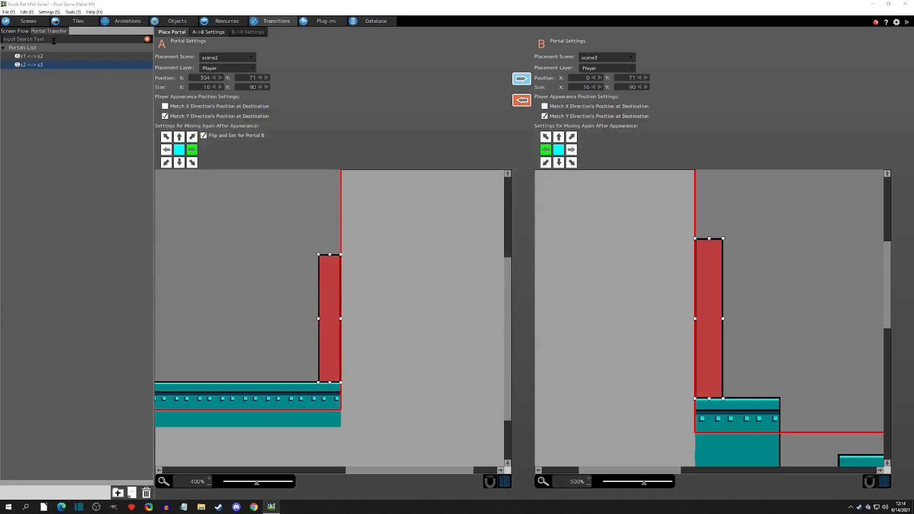
# Compare the scene2 and scene3 layouts and examine the camera frame and its settings in scene3
pyautogui.click(28, 21)
pyautogui.click(39, 303)
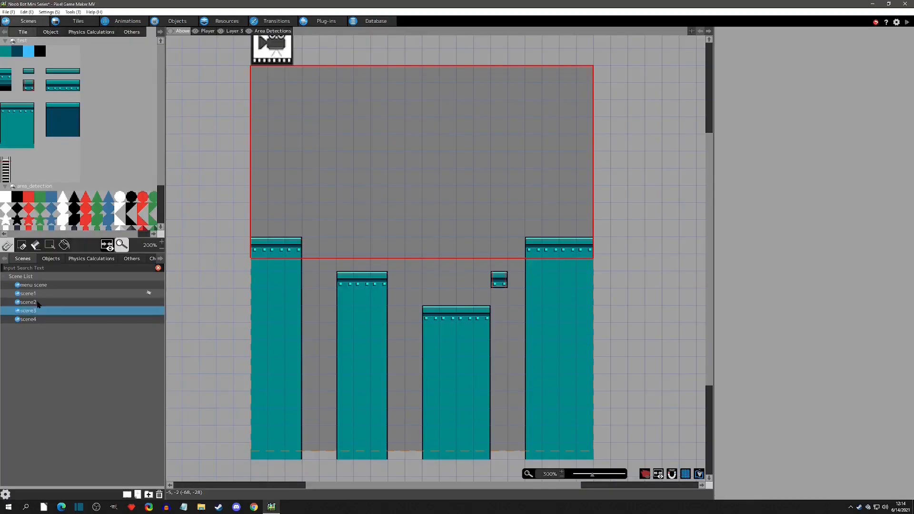
pyautogui.moveTo(433, 202); pyautogui.dragTo(423, 259, button='middle')
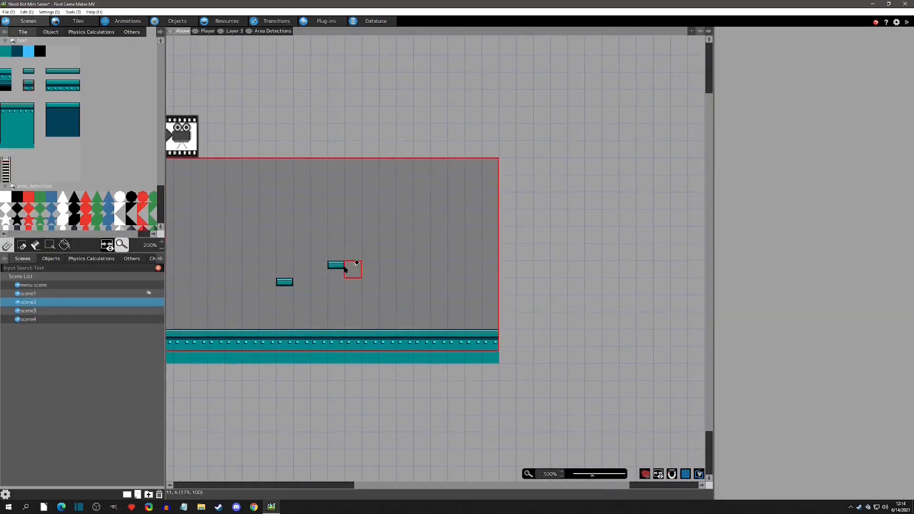
pyautogui.click(29, 319)
pyautogui.click(29, 311)
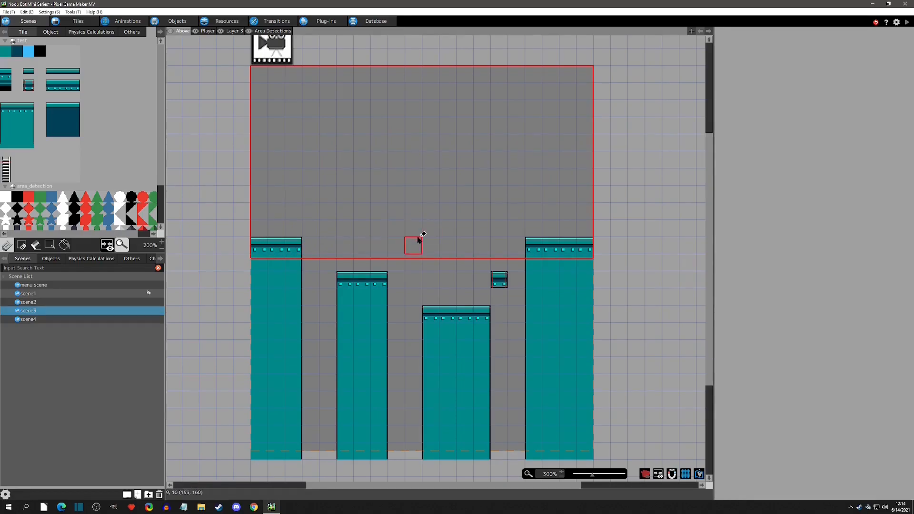
pyautogui.click(303, 71)
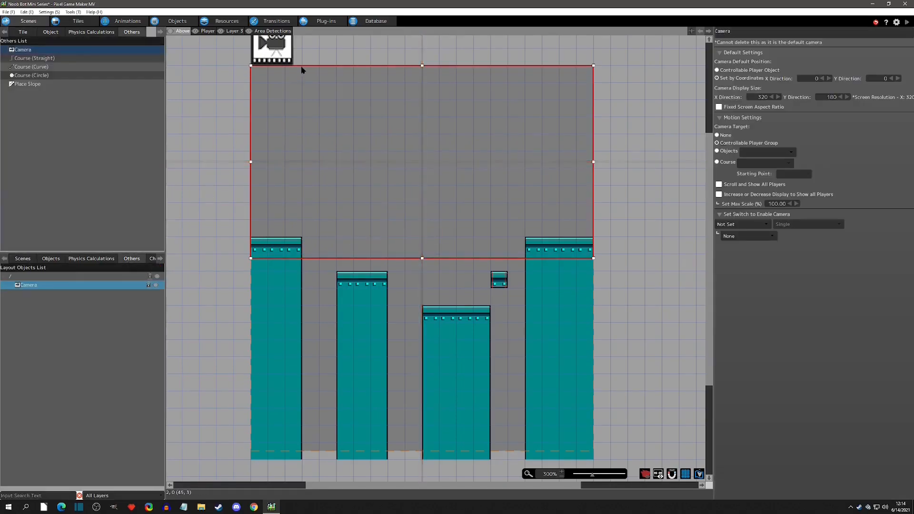
pyautogui.moveTo(304, 72)
pyautogui.mouseDown()
pyautogui.moveTo(304, 164)
pyautogui.moveTo(305, 71)
pyautogui.mouseUp()
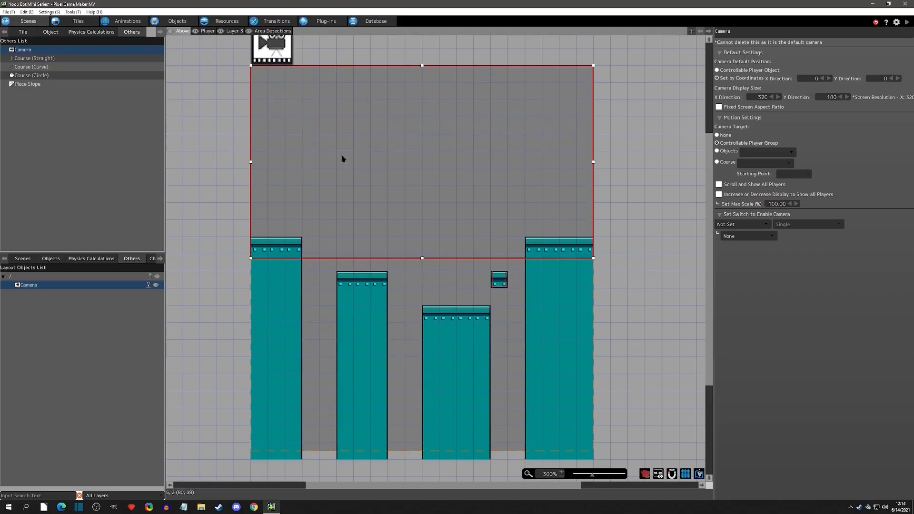
pyautogui.moveTo(376, 155); pyautogui.dragTo(430, 238, button='middle')
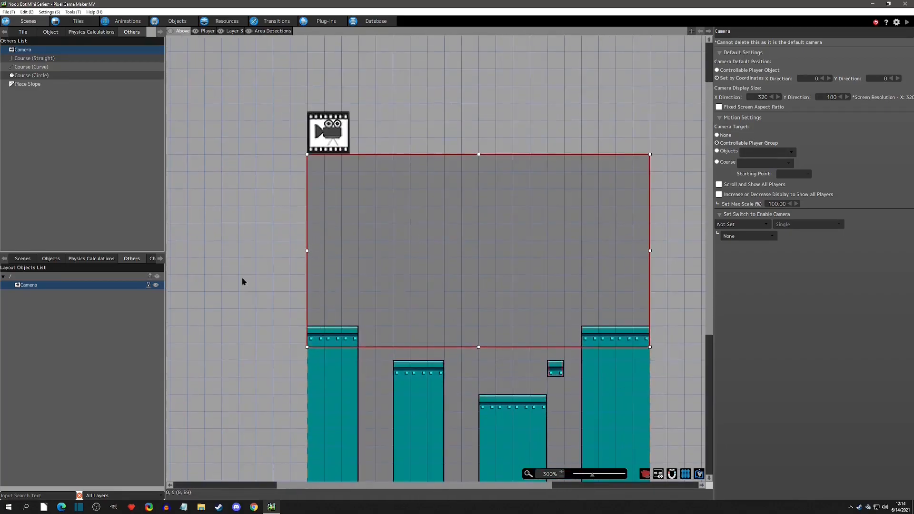
pyautogui.click(22, 258)
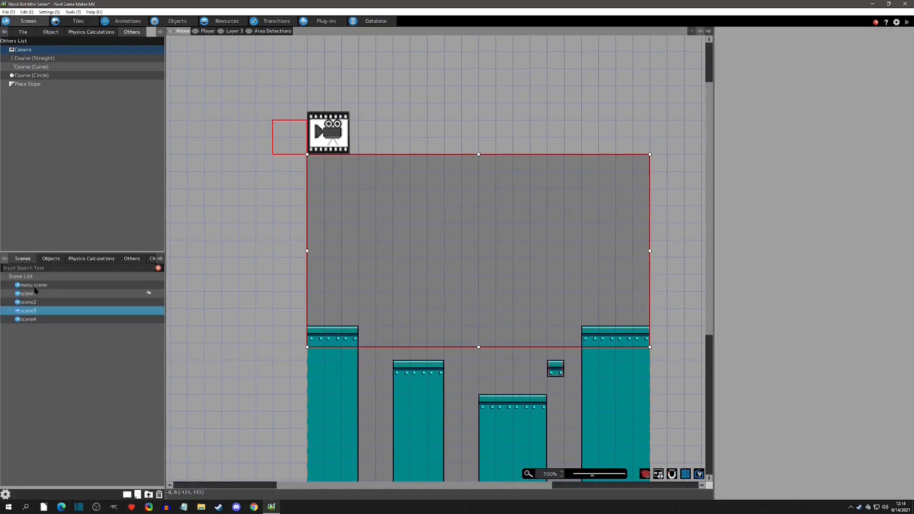
# Paint a pillar one tile wide and about five tiles tall on the floor at scene2's right edge
pyautogui.click(33, 301)
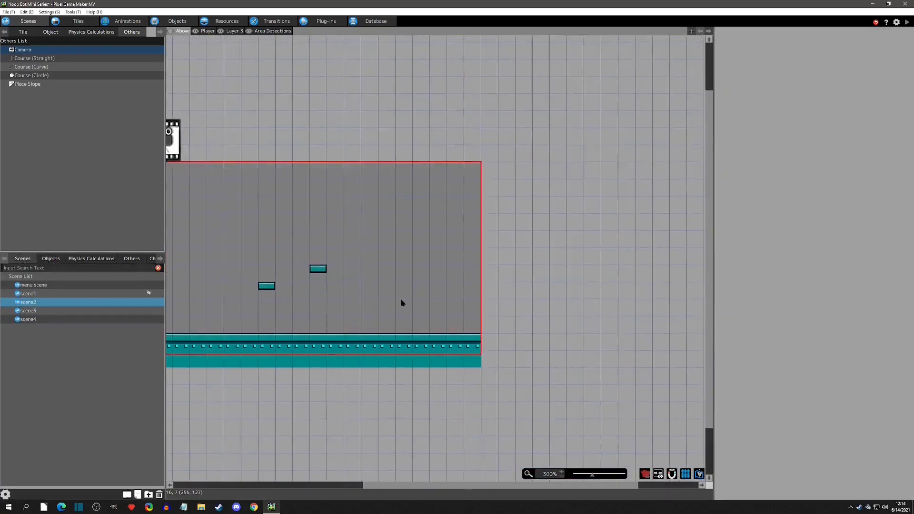
pyautogui.click(22, 31)
pyautogui.moveTo(4, 105); pyautogui.dragTo(5, 131)
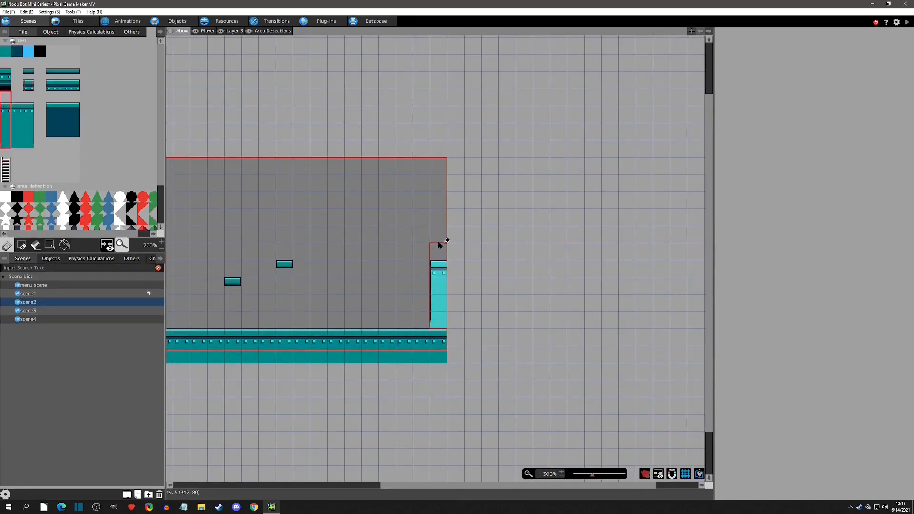
pyautogui.click(436, 239)
pyautogui.rightClick(402, 251)
pyautogui.rightClick(435, 288)
pyautogui.moveTo(435, 301); pyautogui.dragTo(438, 320)
pyautogui.rightClick(404, 265)
# Paint a ladder about five tiles tall directly left of the new pillar in scene2
pyautogui.moveTo(5, 157); pyautogui.dragTo(5, 176)
pyautogui.moveTo(423, 240); pyautogui.dragTo(426, 326)
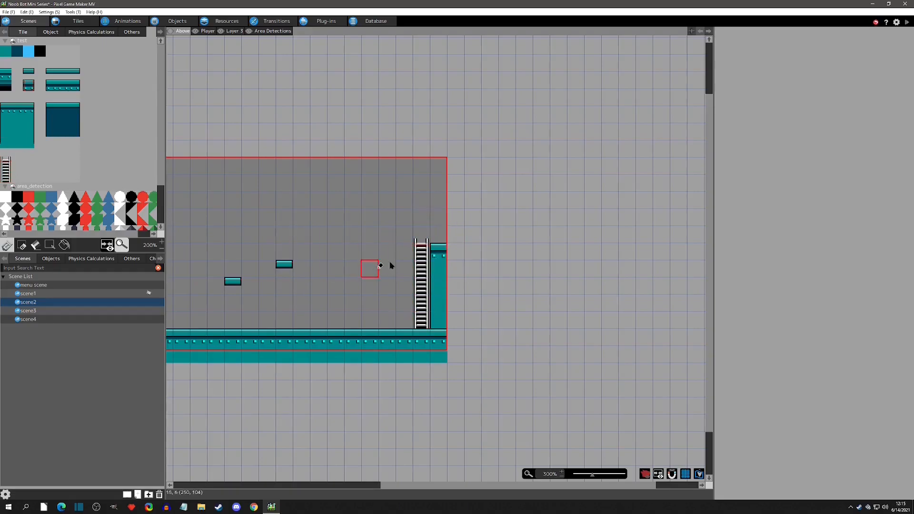
pyautogui.moveTo(426, 219); pyautogui.dragTo(413, 220, button='middle')
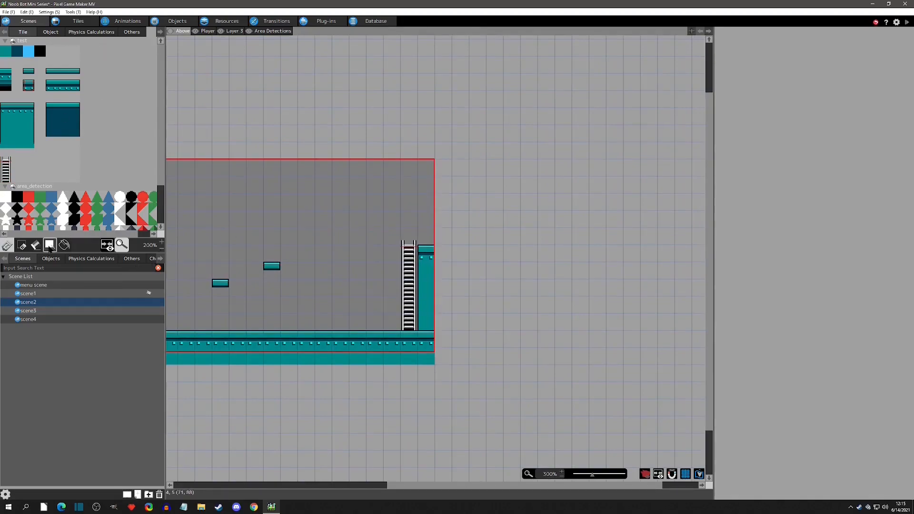
# Copy scene2's ladder and pillar tiles and paste them onto the leftmost platform in scene3
pyautogui.rightClick(240, 217)
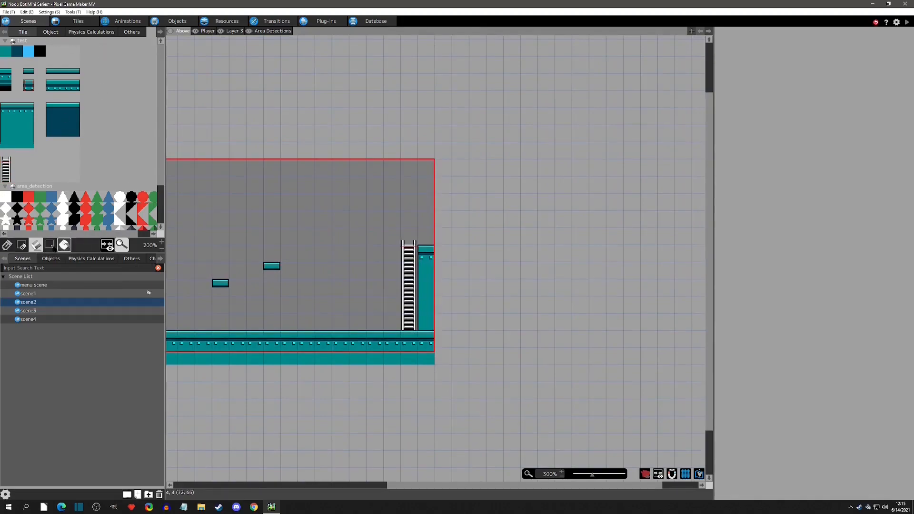
pyautogui.click(50, 245)
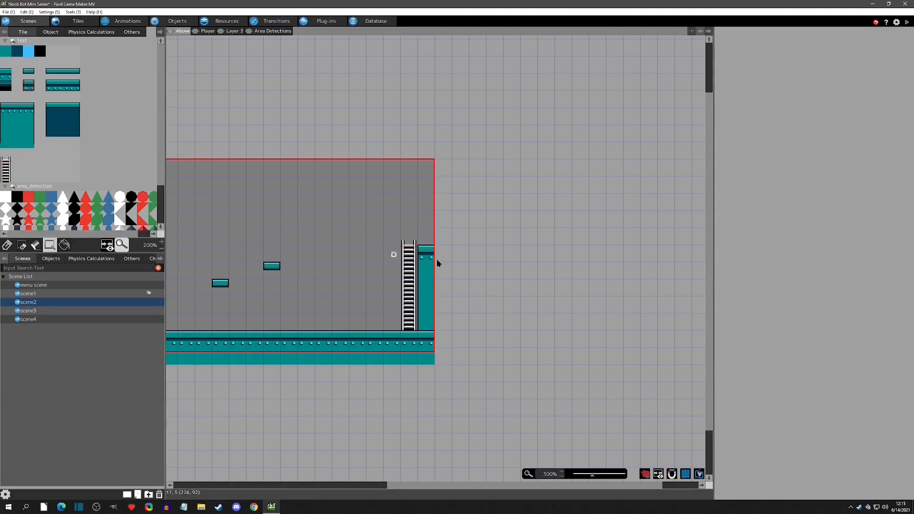
pyautogui.moveTo(411, 228); pyautogui.dragTo(428, 329)
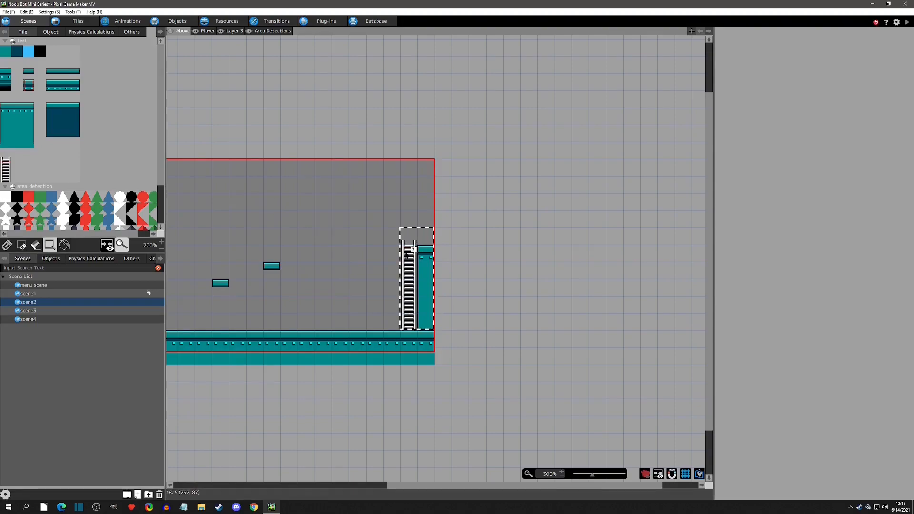
pyautogui.moveTo(403, 210); pyautogui.dragTo(425, 322)
pyautogui.click(36, 312)
pyautogui.hotkey('ctrl', 'v')
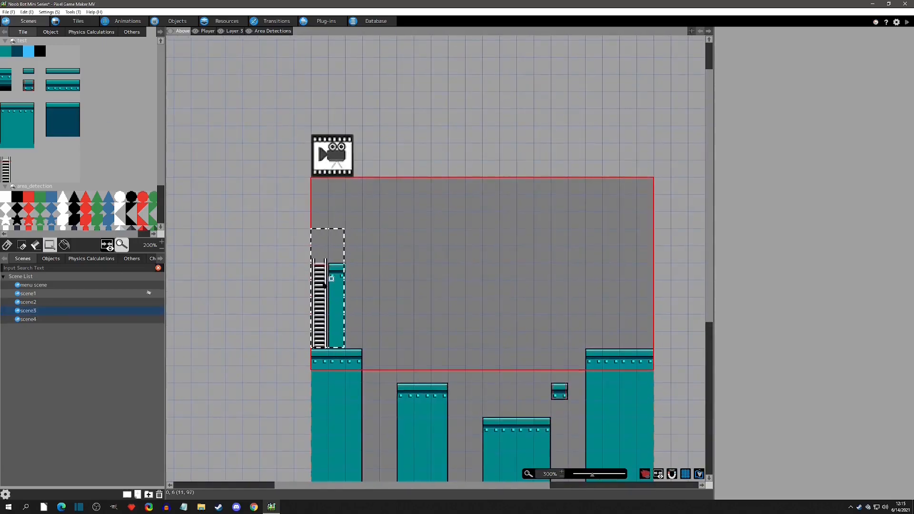
pyautogui.click(374, 269)
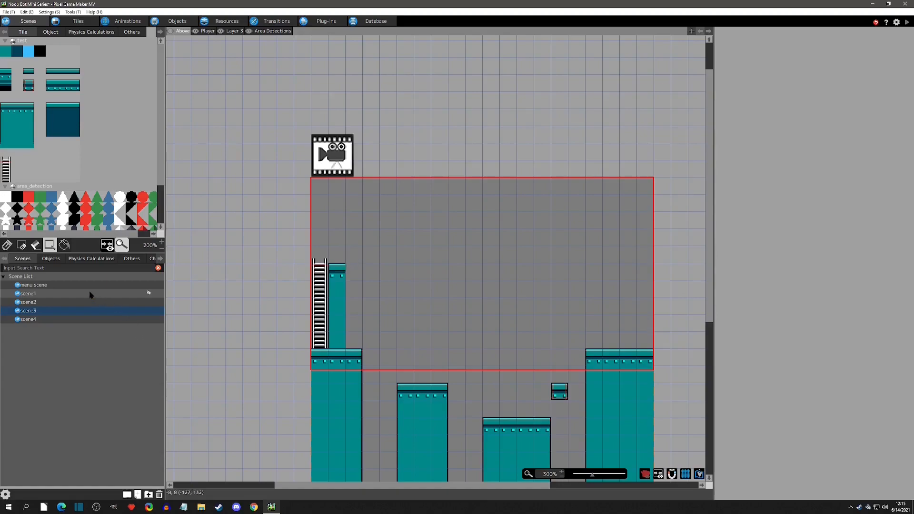
# Move the ladder off the platform into open space and shift the pillar to scene3's left edge
pyautogui.moveTo(314, 261); pyautogui.dragTo(323, 344)
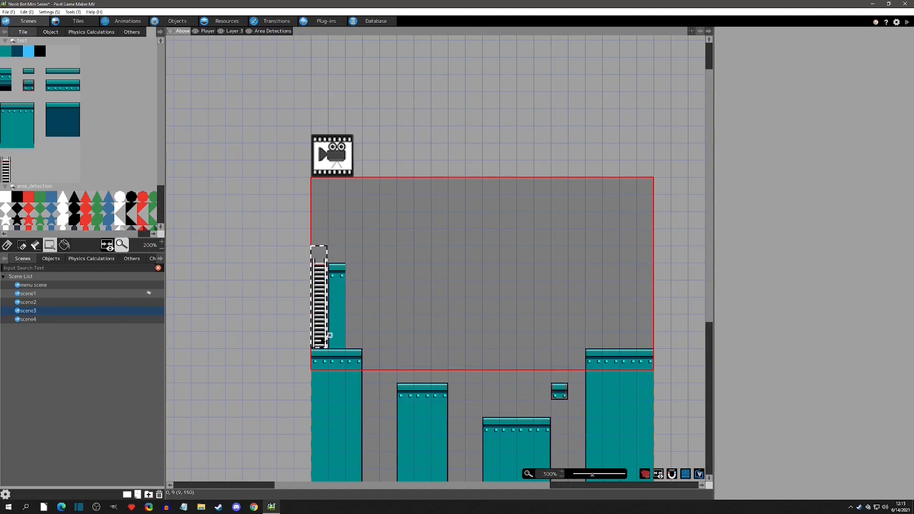
pyautogui.moveTo(318, 310); pyautogui.dragTo(402, 301)
pyautogui.click(452, 275)
pyautogui.moveTo(335, 265)
pyautogui.mouseDown()
pyautogui.moveTo(347, 327)
pyautogui.moveTo(320, 326)
pyautogui.mouseUp()
pyautogui.click(261, 253)
# Repaint the pillar at scene3's left edge with the large teal block's right-edge cap and body tiles
pyautogui.click(7, 245)
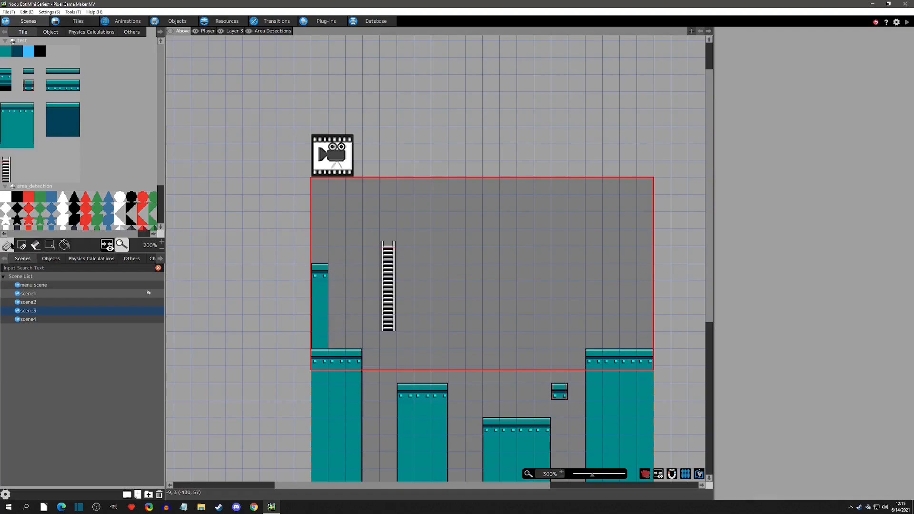
pyautogui.click(31, 109)
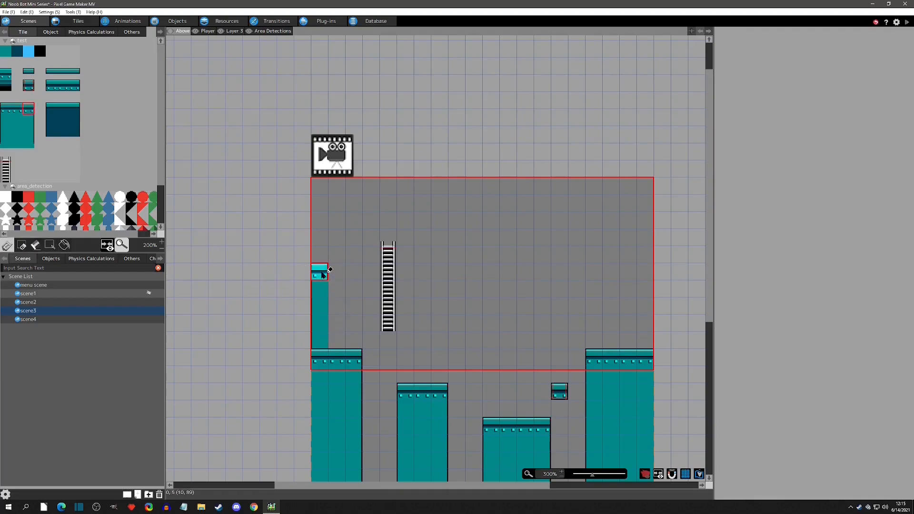
pyautogui.click(31, 123)
pyautogui.moveTo(323, 292); pyautogui.dragTo(322, 340)
pyautogui.rightClick(327, 288)
pyautogui.rightClick(332, 288)
# Move the ladder onto the leftmost platform, directly to the right of the pillar in scene3
pyautogui.moveTo(388, 243); pyautogui.dragTo(388, 337)
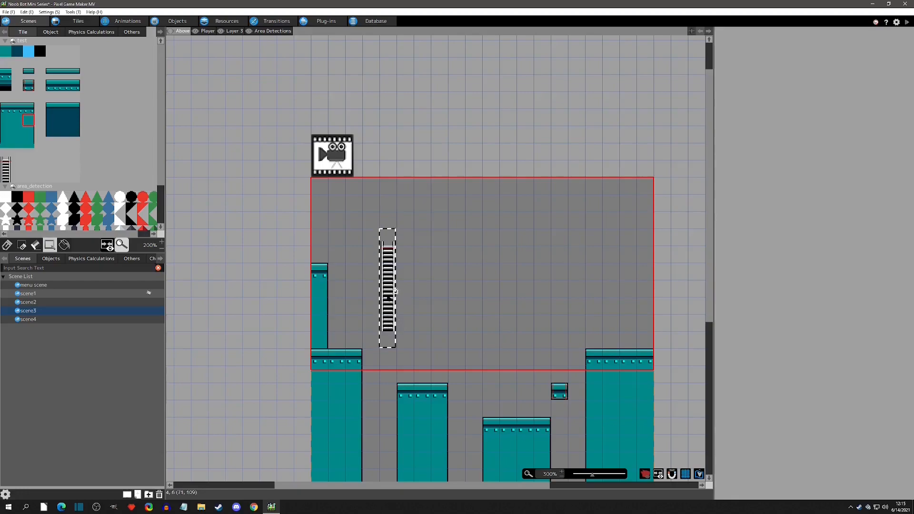
pyautogui.press('Left')
pyautogui.click(399, 298)
pyautogui.moveTo(375, 230); pyautogui.dragTo(369, 333)
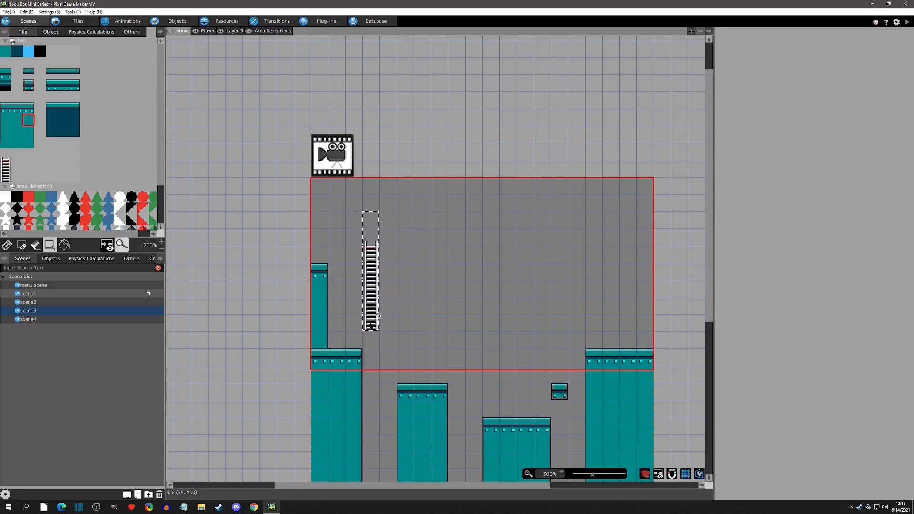
pyautogui.click(392, 243)
pyautogui.moveTo(376, 237); pyautogui.dragTo(371, 345)
pyautogui.moveTo(372, 288); pyautogui.dragTo(344, 316)
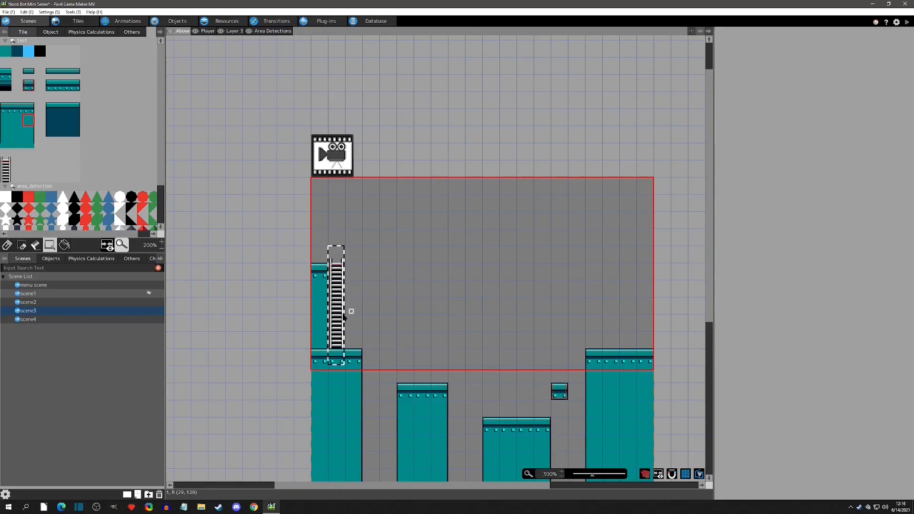
pyautogui.click(390, 319)
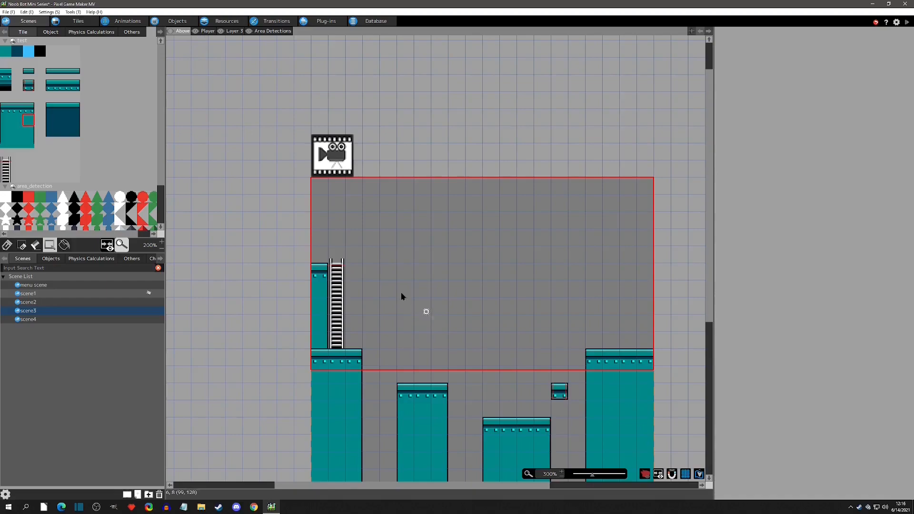
# Transfer scene3's pillar and ladder tiles from the Above layer to the Player layer
pyautogui.moveTo(345, 246); pyautogui.dragTo(316, 346)
pyautogui.click(210, 31)
pyautogui.hotkey('ctrl', 'v')
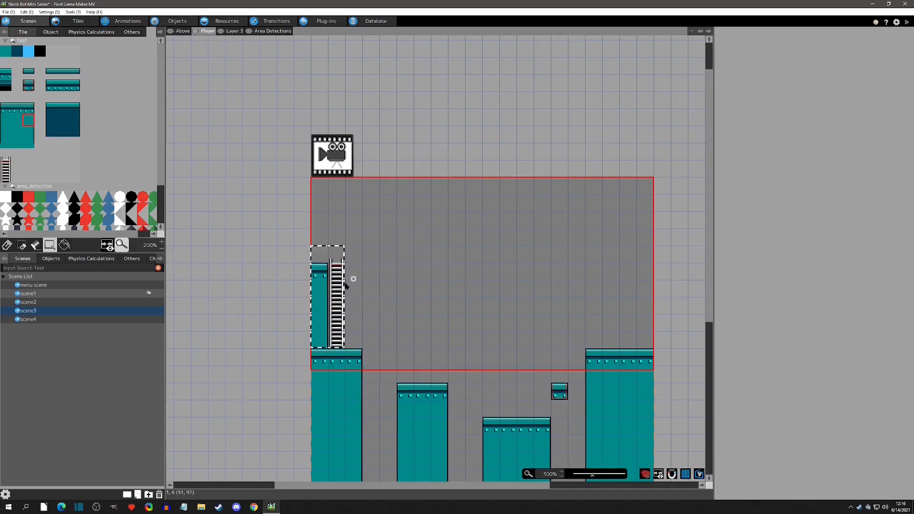
pyautogui.click(345, 275)
pyautogui.click(183, 31)
pyautogui.moveTo(344, 246); pyautogui.dragTo(317, 347)
pyautogui.click(423, 288)
# Transfer scene2's ladder and pillar tiles from the Above layer to the Player layer
pyautogui.click(36, 302)
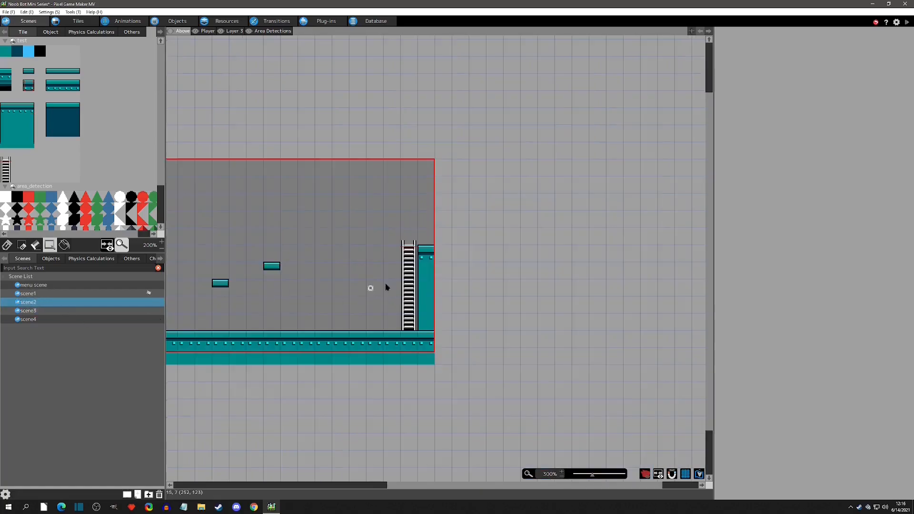
pyautogui.moveTo(402, 229); pyautogui.dragTo(428, 323)
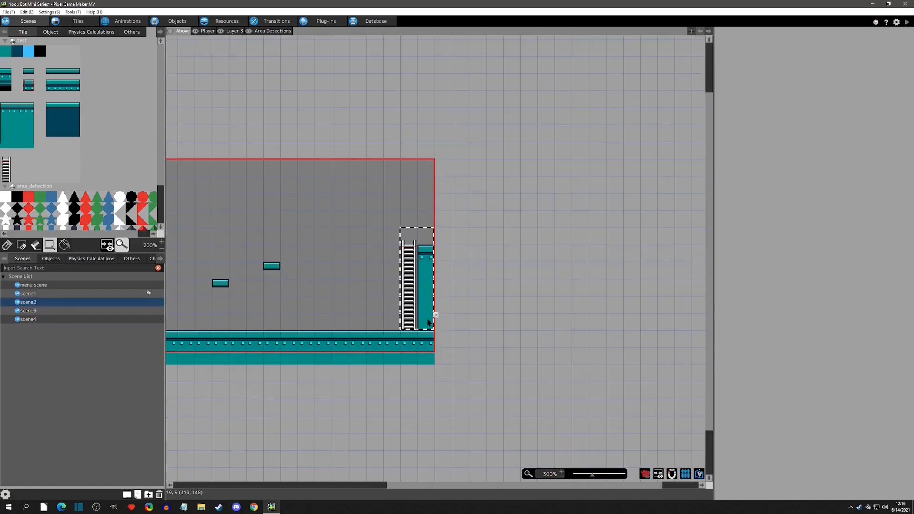
pyautogui.click(208, 31)
pyautogui.hotkey('ctrl', 'v')
pyautogui.moveTo(393, 244); pyautogui.dragTo(429, 277)
pyautogui.click(430, 276)
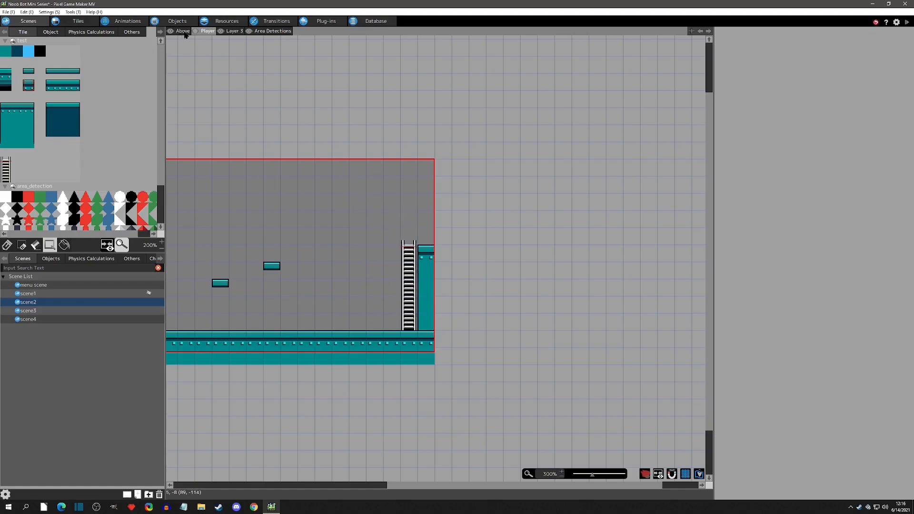
pyautogui.click(183, 31)
pyautogui.moveTo(401, 228); pyautogui.dragTo(427, 325)
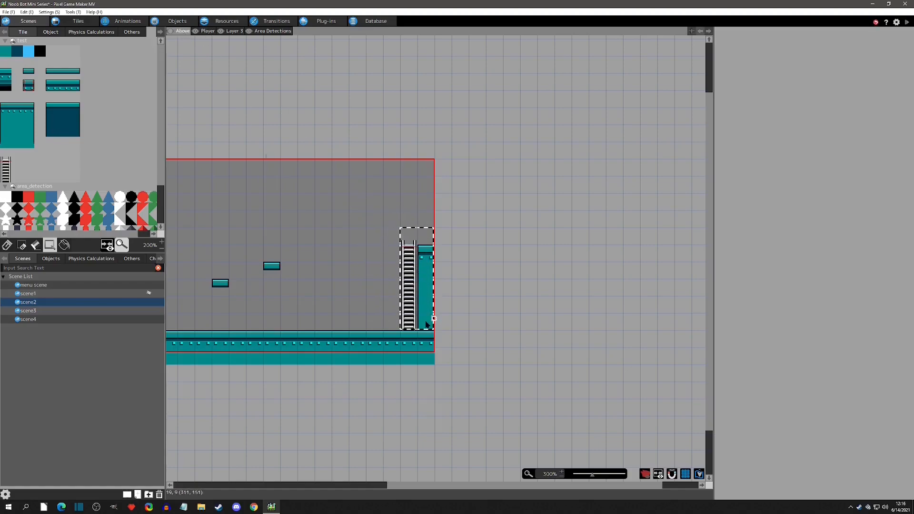
pyautogui.press('Delete')
# Enable wall detection on all sides for the large teal platform block tiles and check them in scene3
pyautogui.click(77, 22)
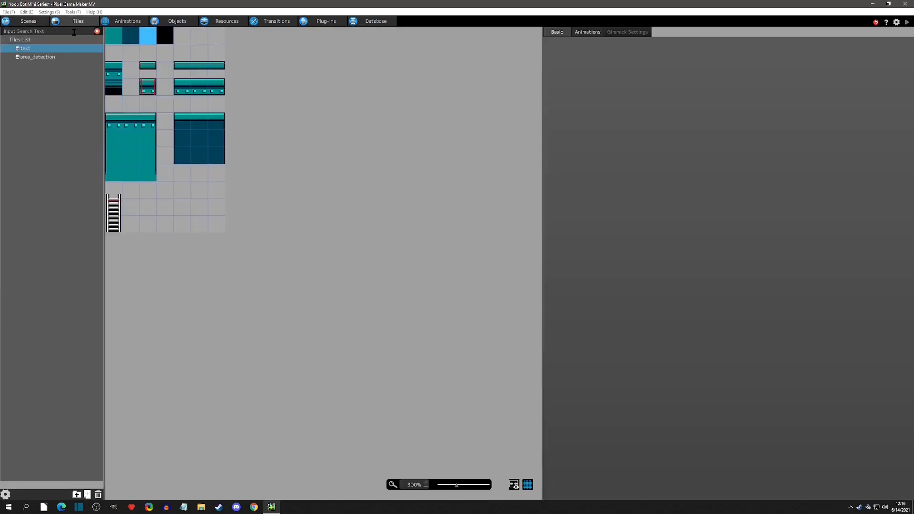
pyautogui.click(117, 126)
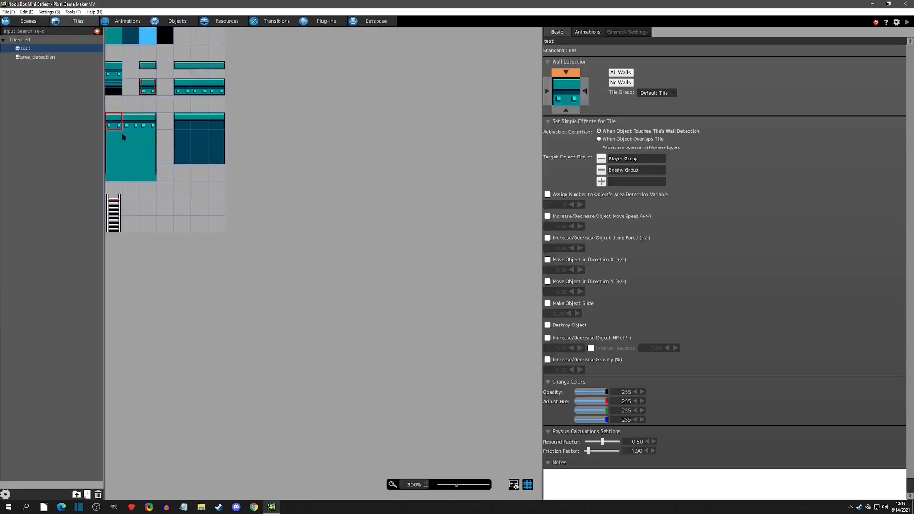
pyautogui.click(624, 71)
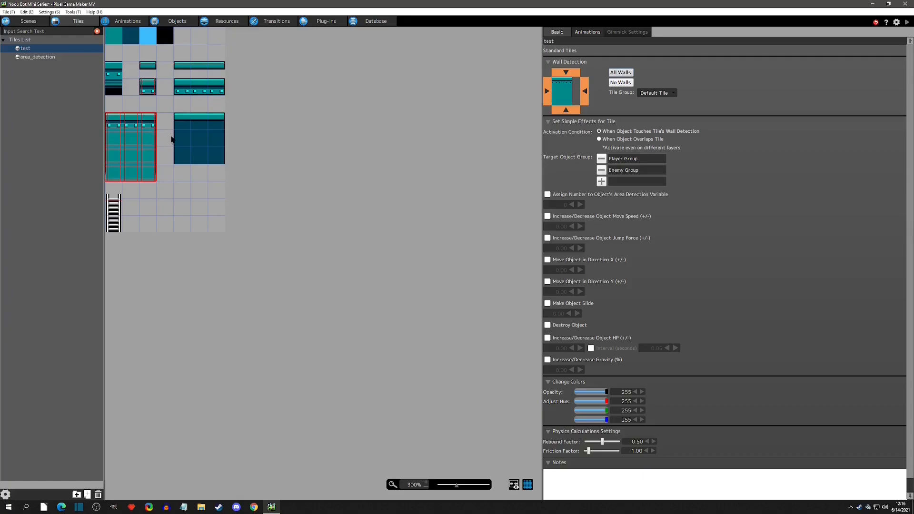
pyautogui.click(28, 21)
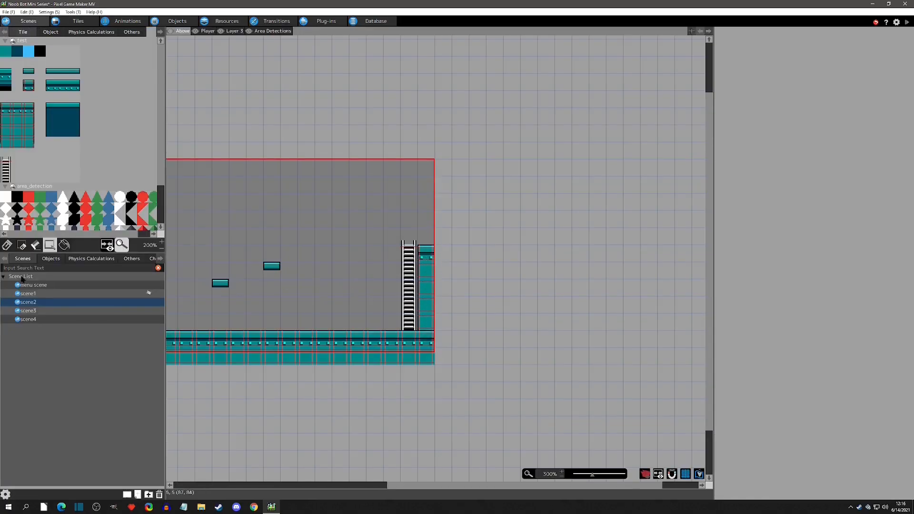
pyautogui.click(31, 310)
pyautogui.moveTo(259, 164); pyautogui.dragTo(347, 252, button='middle')
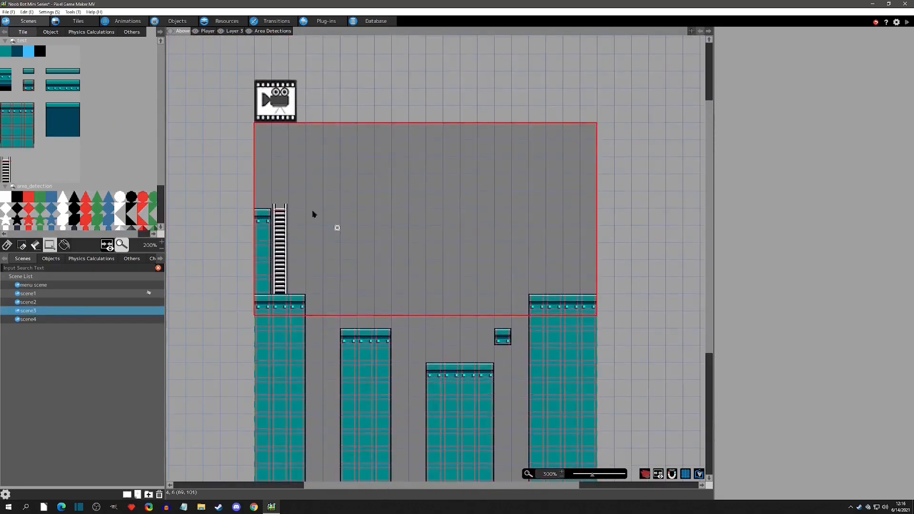
# Raise both portals of the s2 <-> s3 transfer onto the pillar tops, at Y position -9
pyautogui.click(276, 21)
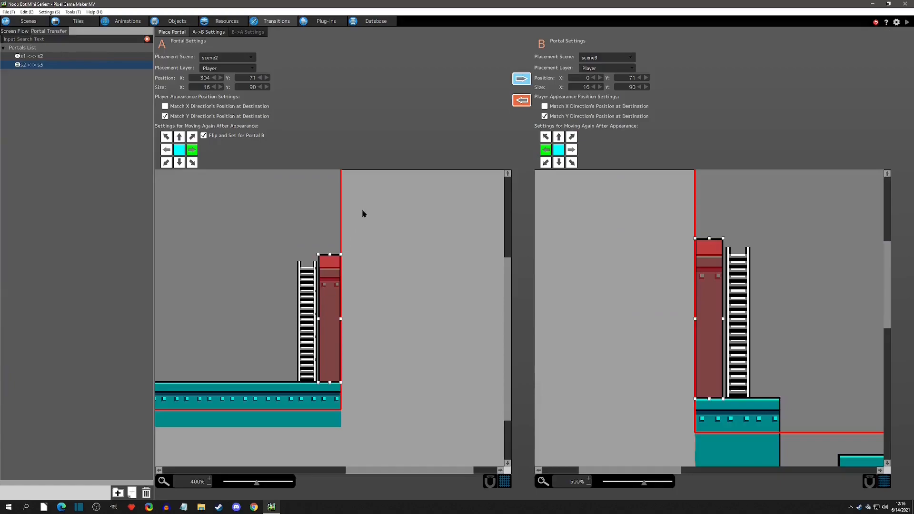
pyautogui.scroll(3, 359, 217)
pyautogui.moveTo(328, 400); pyautogui.dragTo(328, 287)
pyautogui.moveTo(709, 328); pyautogui.dragTo(708, 185)
pyautogui.moveTo(788, 219); pyautogui.dragTo(788, 348, button='middle')
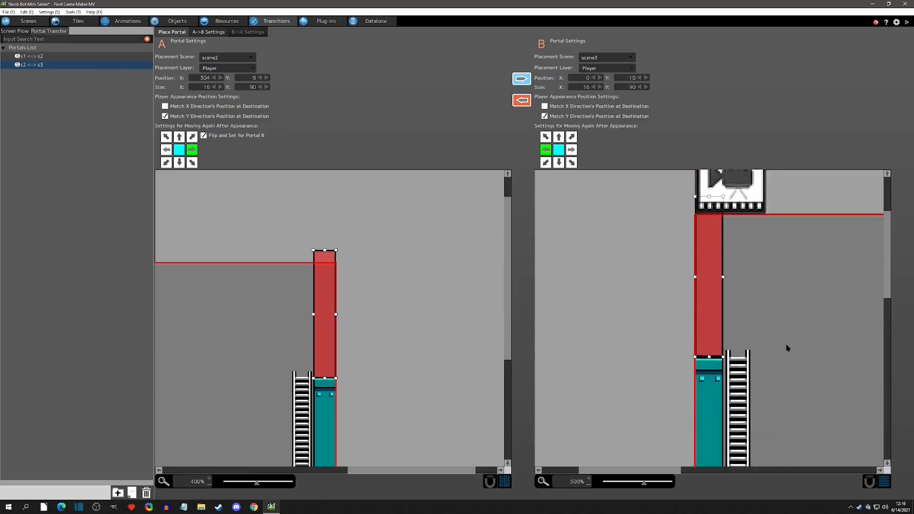
pyautogui.moveTo(714, 311); pyautogui.dragTo(714, 312)
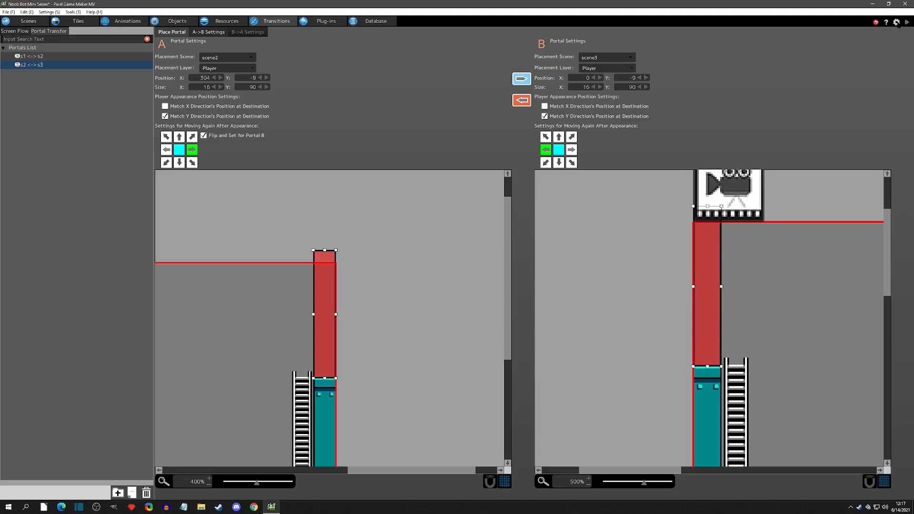
# Test-play the game, climbing scene2's ladder, crossing the portal into scene3 and dropping onto its lower platforms
pyautogui.click(906, 22)
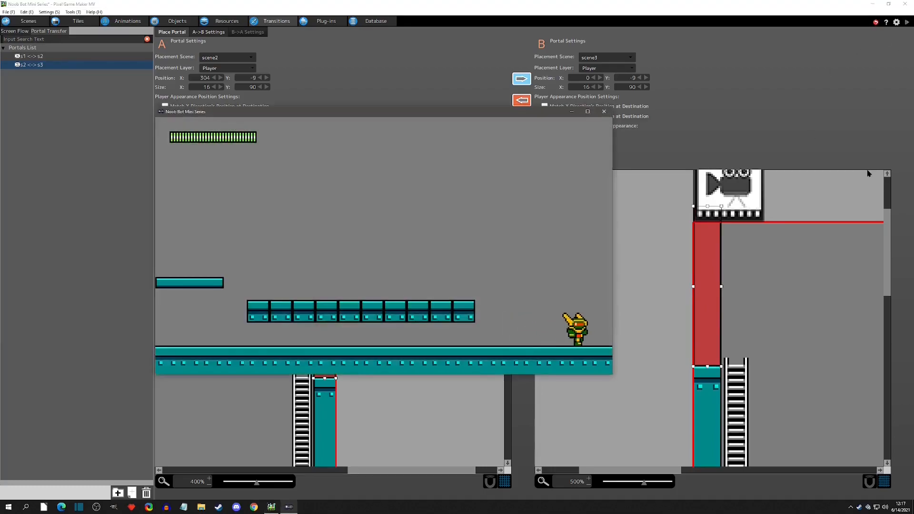
pyautogui.press('Right')
pyautogui.press('space')
pyautogui.press('space')
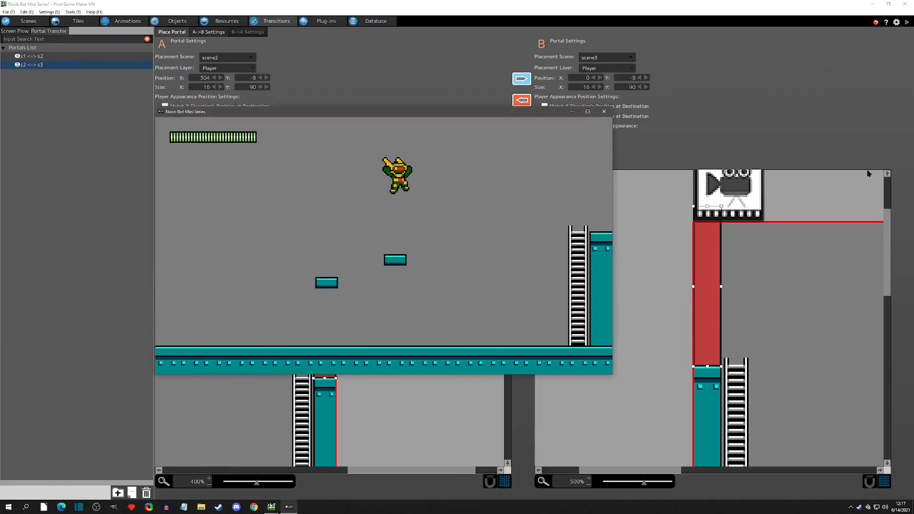
pyautogui.press('Right')
pyautogui.press('Up')
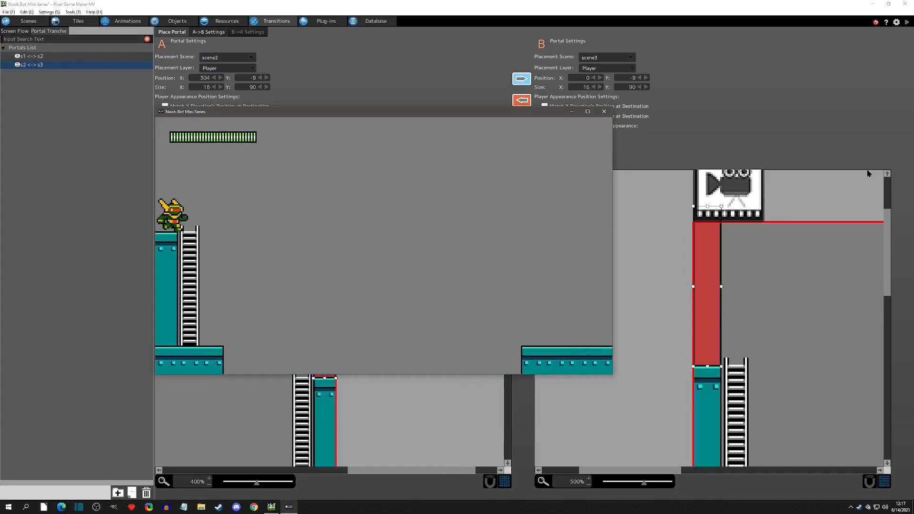
pyautogui.press('Right')
pyautogui.press('Right')
pyautogui.press('space')
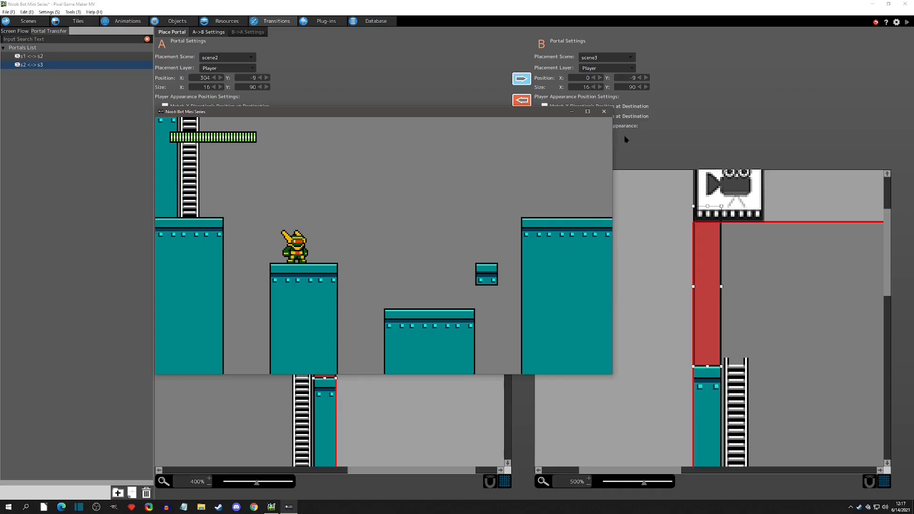
pyautogui.click(606, 114)
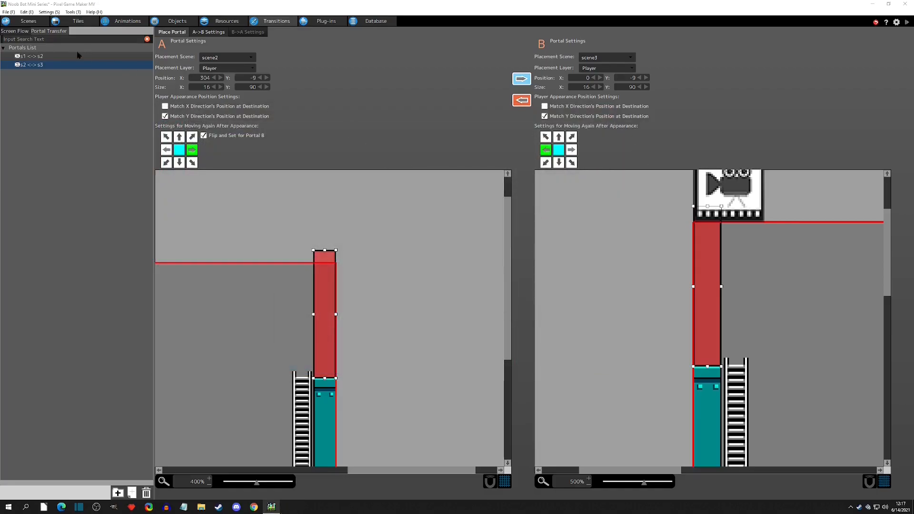
# Check scene4's layout, duplicate the s2 <-> s3 portal transfer and rename the copy s3 <-> s4
pyautogui.click(28, 21)
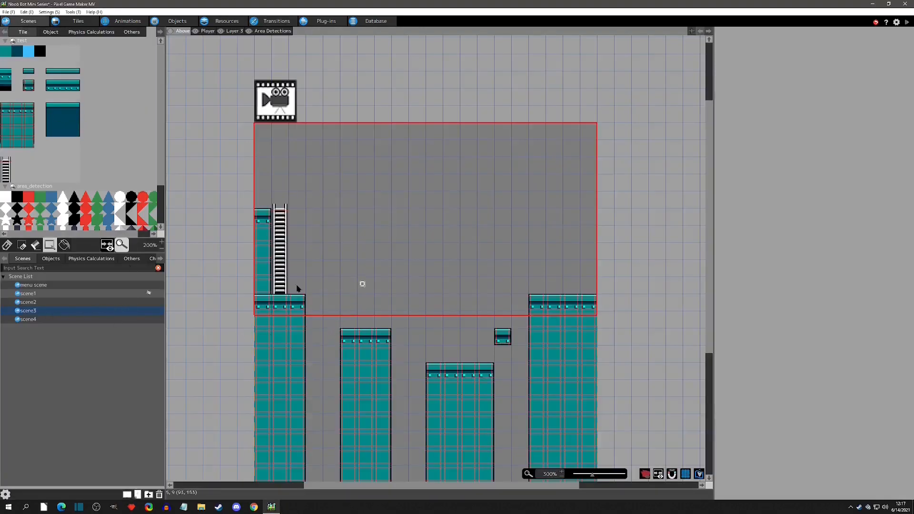
pyautogui.click(38, 320)
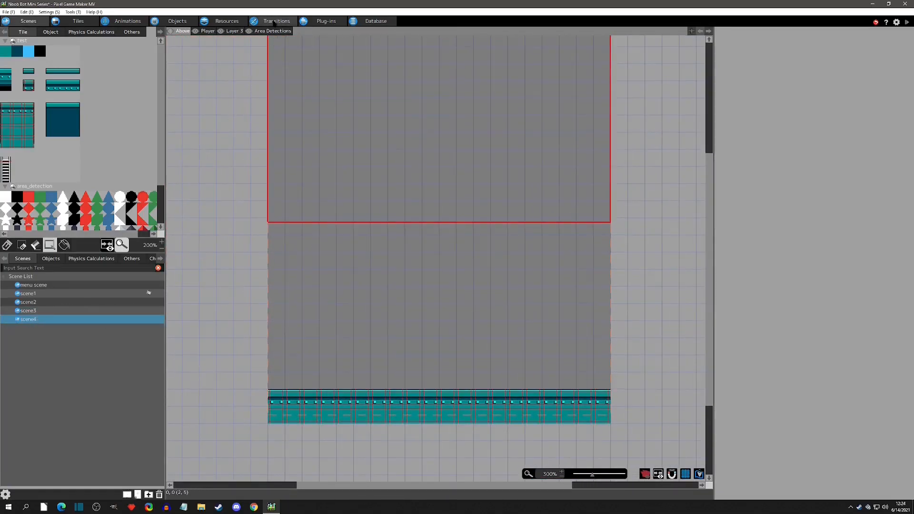
pyautogui.click(274, 21)
pyautogui.click(39, 66)
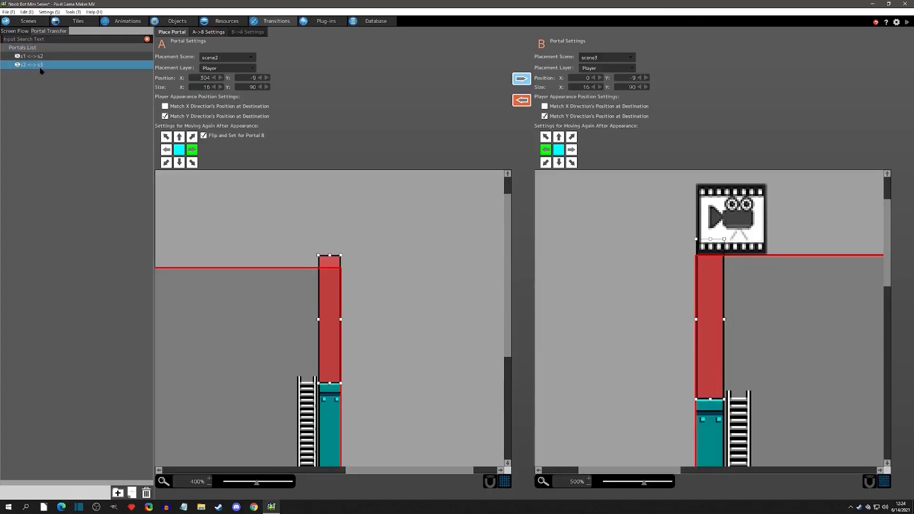
pyautogui.hotkey('ctrl', 'v')
pyautogui.press('F2')
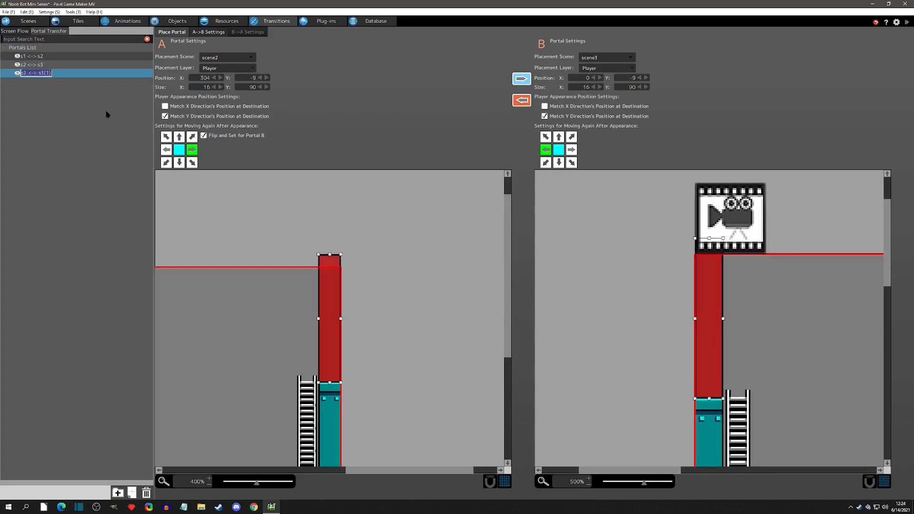
pyautogui.write('s3 <-> s4')
pyautogui.press('Return')
# Place portal A in scene3 and portal B in scene4, both on the Player layer
pyautogui.click(233, 58)
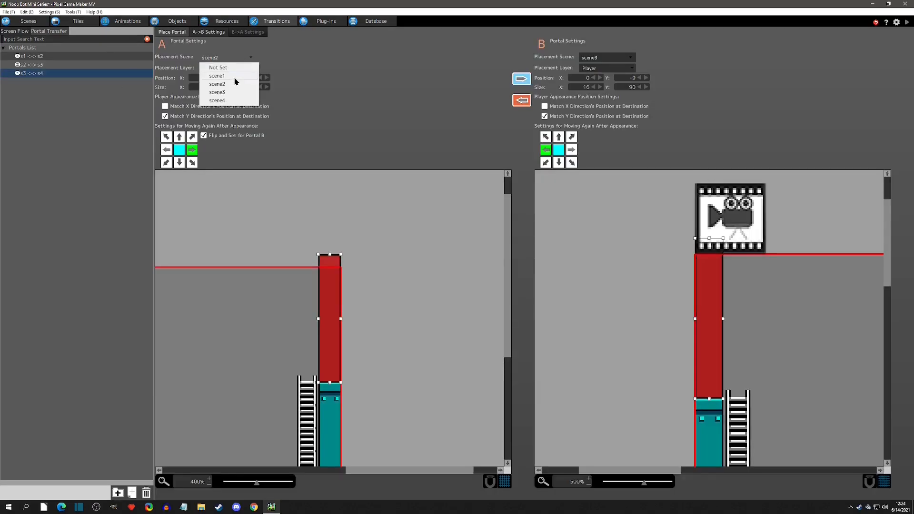
pyautogui.click(224, 92)
pyautogui.click(223, 69)
pyautogui.click(236, 94)
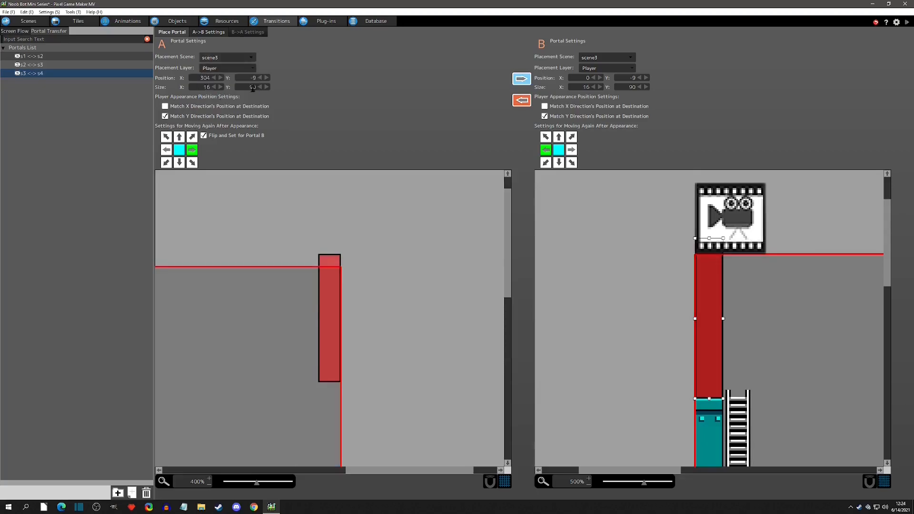
pyautogui.click(588, 57)
pyautogui.click(602, 102)
pyautogui.click(600, 69)
pyautogui.click(589, 92)
# Lower portal A onto scene3's rightmost platform at the right edge, at Y position 71
pyautogui.scroll(-3, 389, 255)
pyautogui.moveTo(338, 272); pyautogui.dragTo(341, 388)
pyautogui.scroll(1, 341, 388)
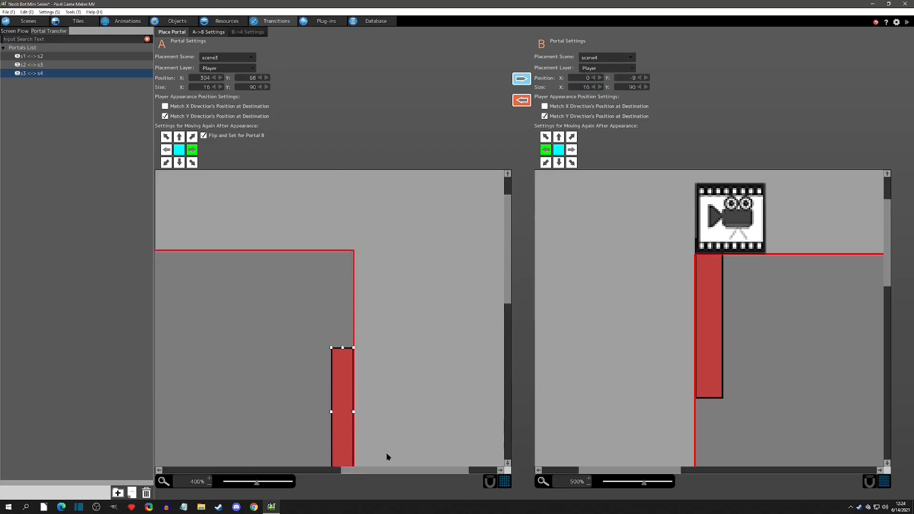
pyautogui.scroll(1, 384, 455)
pyautogui.scroll(-7, 386, 323)
pyautogui.keyDown('ctrl'); pyautogui.scroll(10, 325, 373); pyautogui.keyUp('ctrl')
pyautogui.moveTo(361, 349); pyautogui.dragTo(360, 357)
pyautogui.press('Up')
# Lower portal B onto the floor at scene4's left edge, at Y position 247
pyautogui.moveTo(716, 363); pyautogui.dragTo(603, 225, button='middle')
pyautogui.moveTo(596, 241); pyautogui.dragTo(596, 413)
pyautogui.moveTo(614, 318); pyautogui.dragTo(616, 148, button='middle')
pyautogui.moveTo(622, 307); pyautogui.dragTo(614, 233, button='middle')
pyautogui.keyDown('ctrl'); pyautogui.scroll(-10, 602, 233); pyautogui.keyUp('ctrl')
pyautogui.moveTo(598, 197); pyautogui.dragTo(600, 364)
pyautogui.keyDown('ctrl'); pyautogui.scroll(5, 604, 371); pyautogui.keyUp('ctrl')
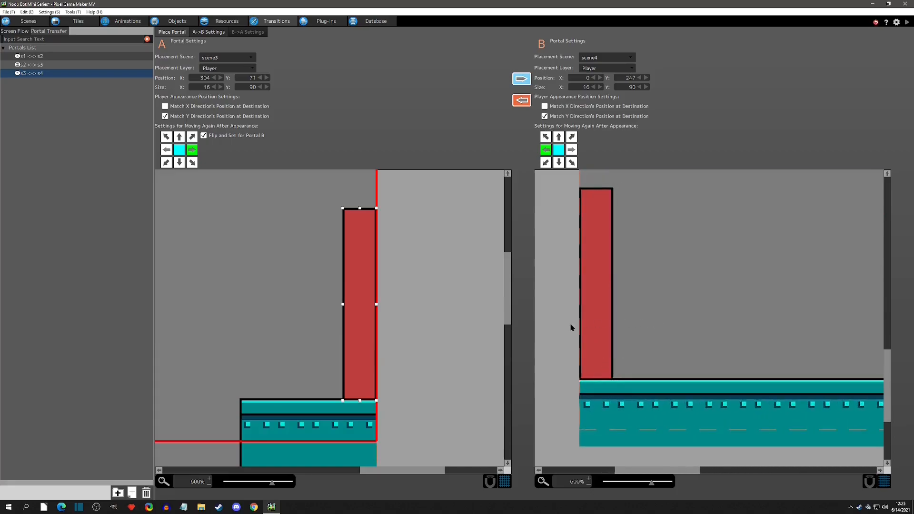
pyautogui.keyDown('ctrl'); pyautogui.scroll(-3, 579, 326); pyautogui.keyUp('ctrl')
pyautogui.keyDown('ctrl'); pyautogui.scroll(-4, 270, 280); pyautogui.keyUp('ctrl')
# Make scene3 the starting scene and place the player object on top of its rightmost platform
pyautogui.click(28, 21)
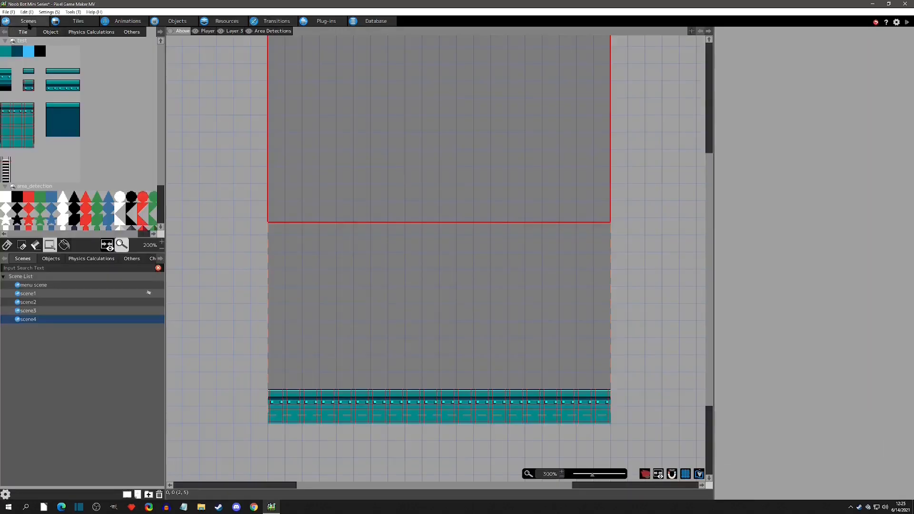
pyautogui.click(37, 312)
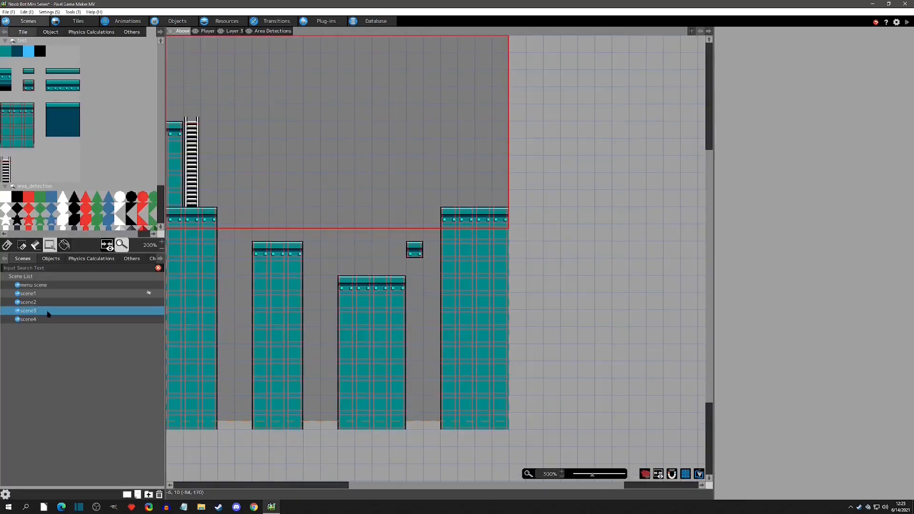
pyautogui.rightClick(57, 312)
pyautogui.click(81, 414)
pyautogui.click(50, 32)
pyautogui.click(27, 75)
pyautogui.click(51, 258)
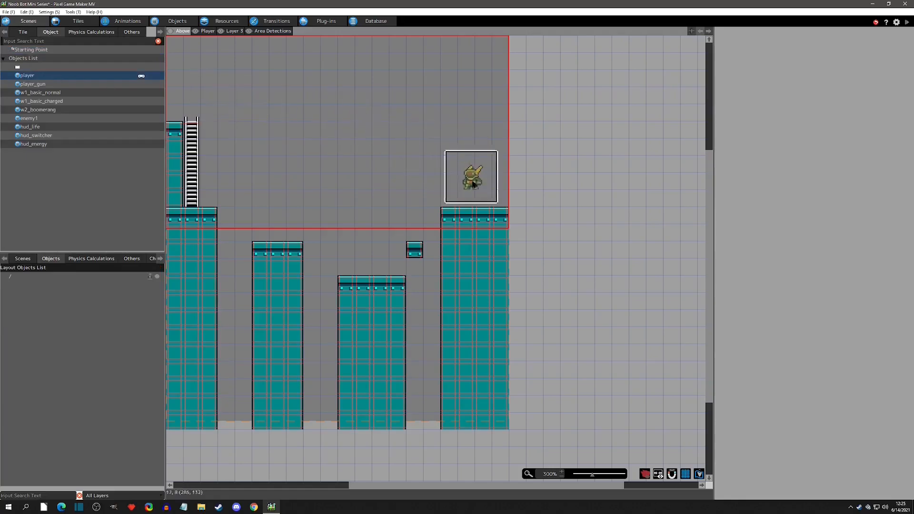
pyautogui.click(457, 192)
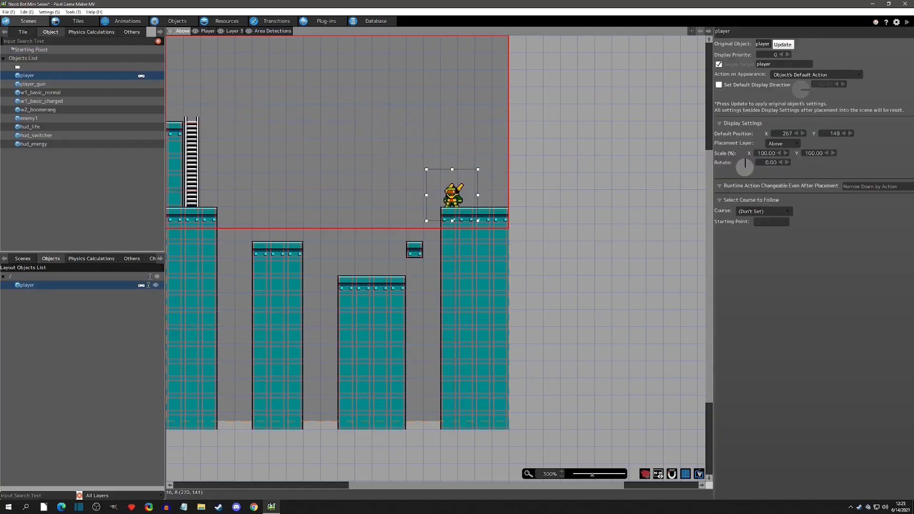
pyautogui.moveTo(455, 186); pyautogui.dragTo(451, 185)
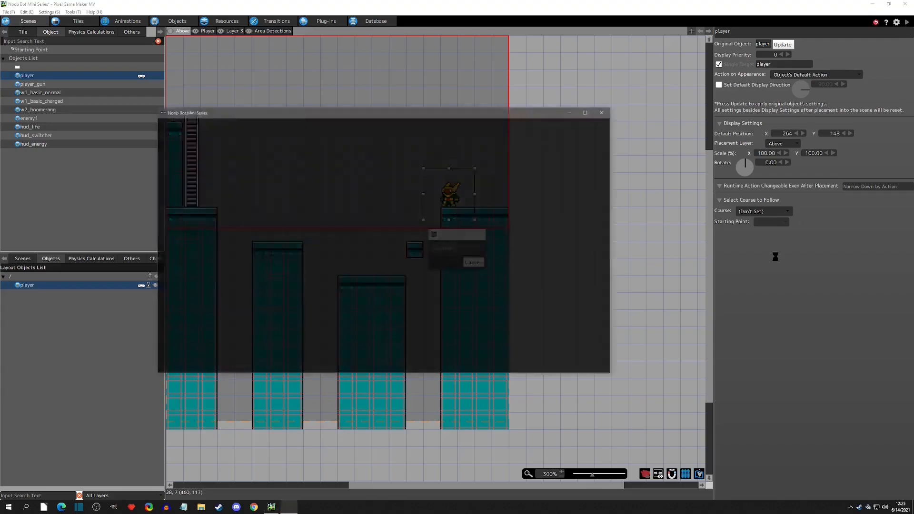
# Close the test run and set the placed player's placement layer to Player
pyautogui.click(606, 112)
pyautogui.click(776, 144)
pyautogui.click(777, 160)
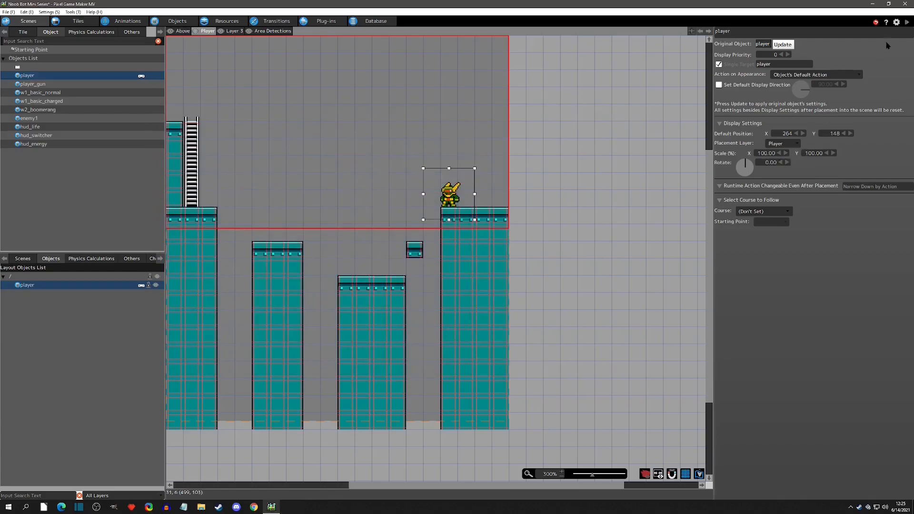
# Test-play the game, walking the player back and forth between scene3 and scene4 through the portal
pyautogui.click(907, 22)
pyautogui.press('Left')
pyautogui.press('Right')
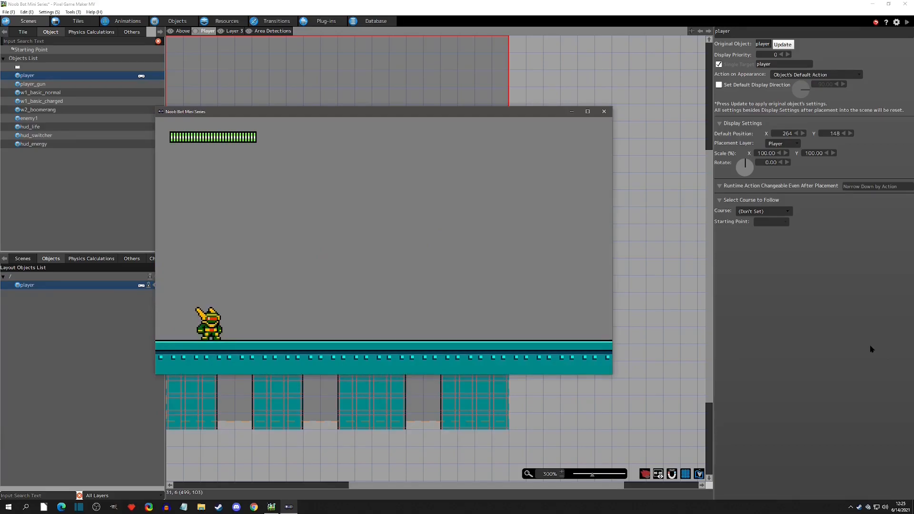
pyautogui.press('Left')
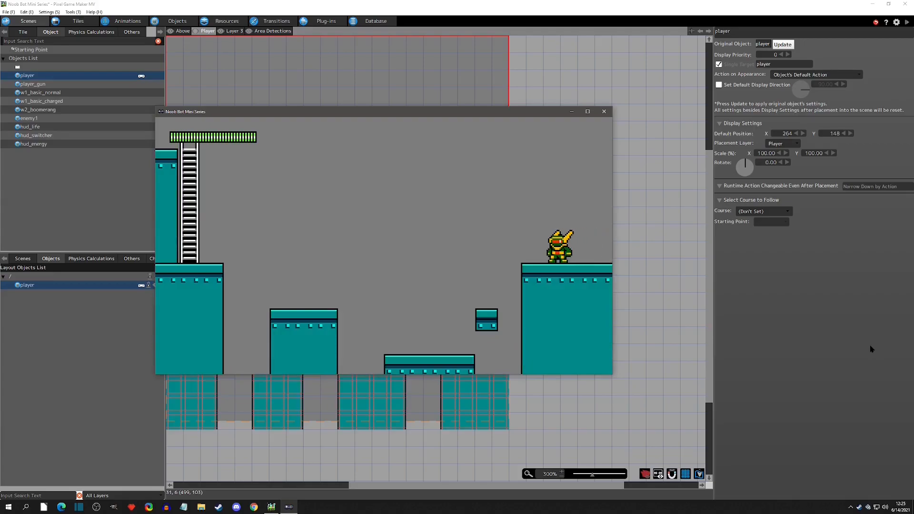
pyautogui.click(603, 112)
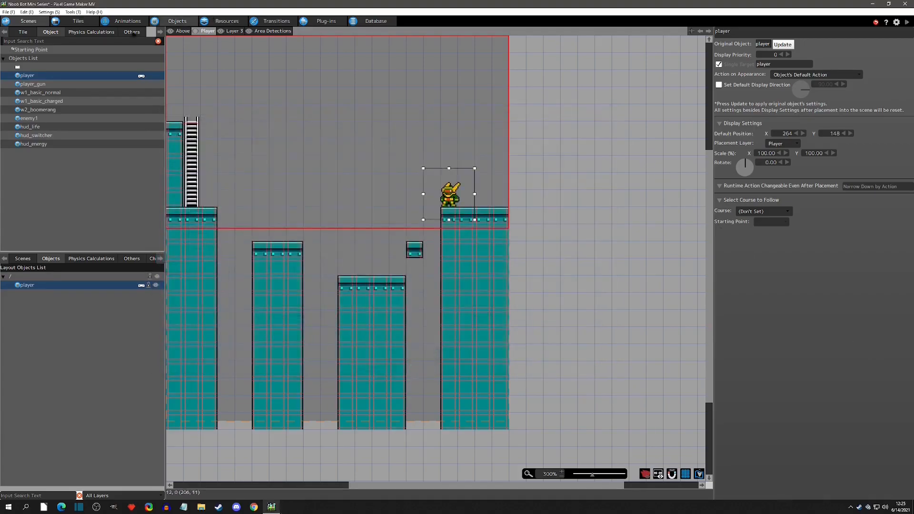
# Try to copy the pillar and ladder at scene2's right edge into scene3
pyautogui.click(27, 260)
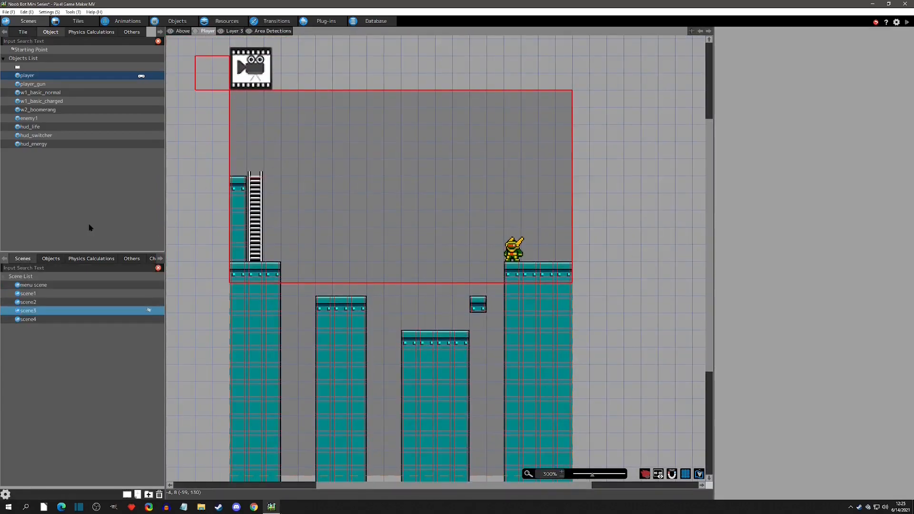
pyautogui.click(40, 303)
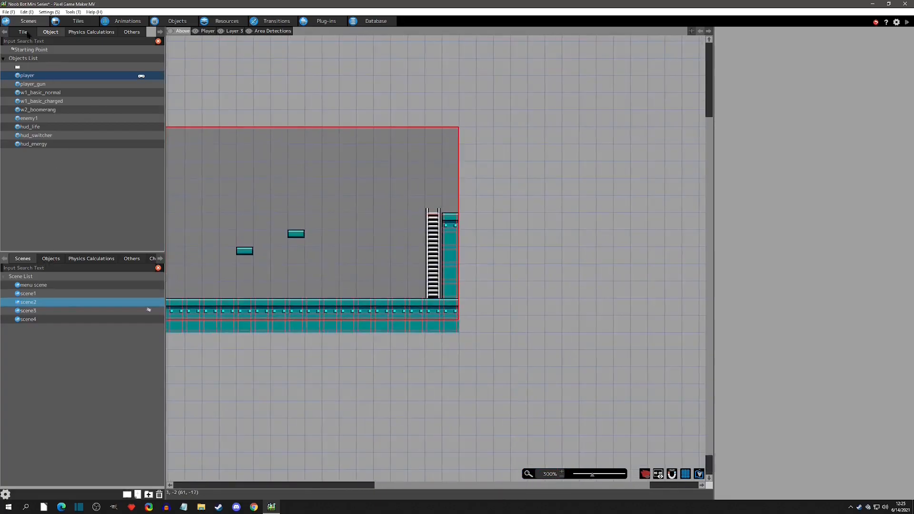
pyautogui.click(26, 33)
pyautogui.moveTo(437, 199); pyautogui.dragTo(454, 291)
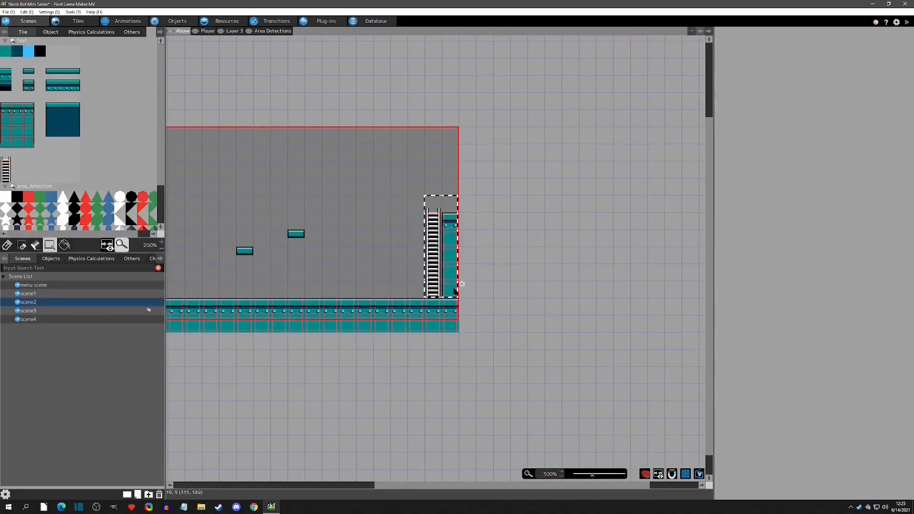
pyautogui.click(35, 313)
pyautogui.moveTo(487, 183); pyautogui.dragTo(435, 204, button='middle')
pyautogui.hotkey('ctrl', 'v')
pyautogui.click(434, 192)
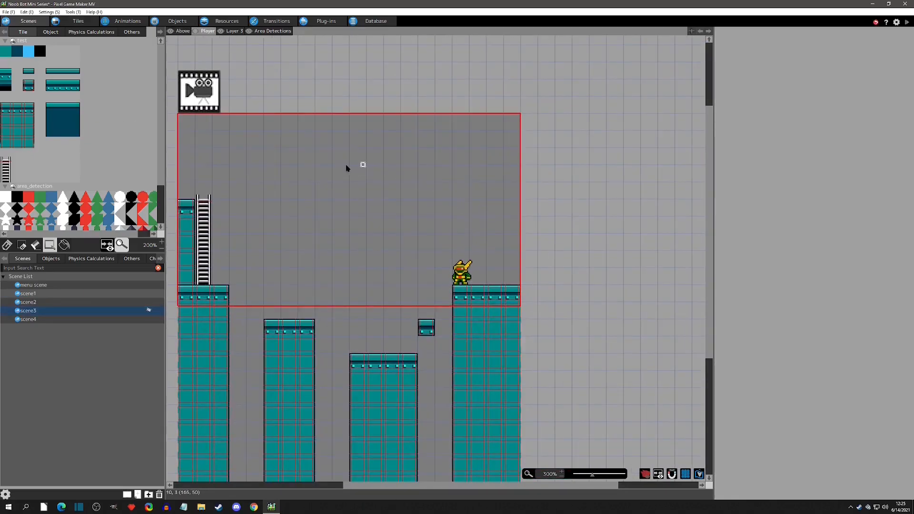
# Copy the pillar and ladder from scene2's right edge onto scene3's rightmost platform, on the Player layer at the right edge
pyautogui.click(41, 302)
pyautogui.moveTo(407, 196); pyautogui.dragTo(442, 287)
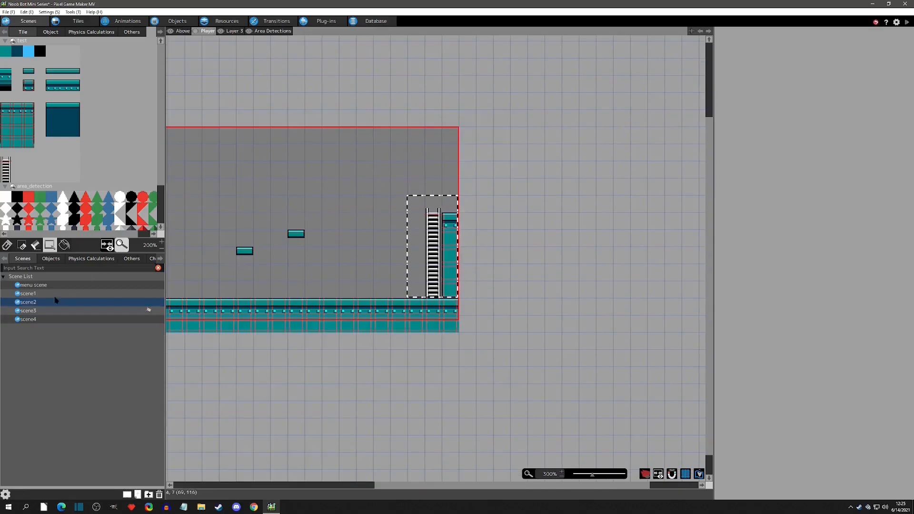
pyautogui.click(41, 311)
pyautogui.hotkey('ctrl', 'v')
pyautogui.moveTo(484, 242); pyautogui.dragTo(505, 232)
pyautogui.click(431, 211)
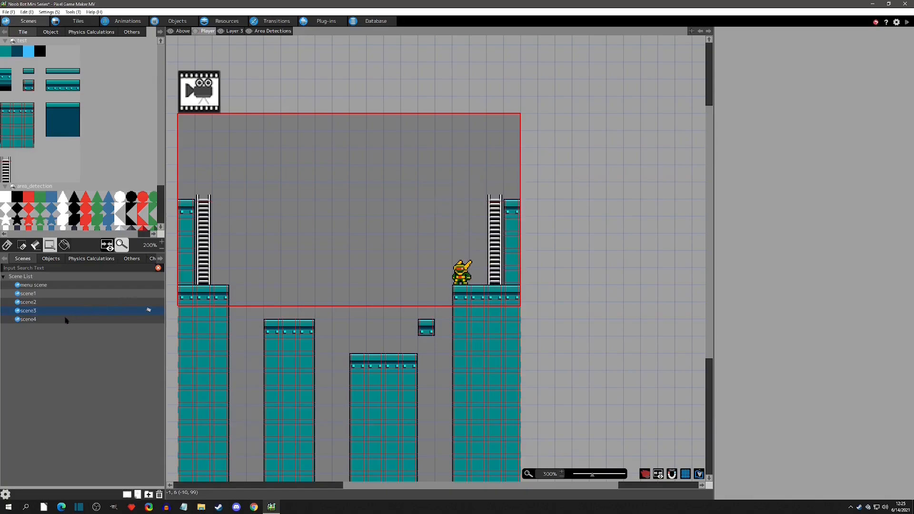
# Copy the pillar and ladder from scene3's left edge onto the floor at scene4's left edge
pyautogui.moveTo(180, 184); pyautogui.dragTo(208, 280)
pyautogui.click(43, 319)
pyautogui.hotkey('ctrl', 'v')
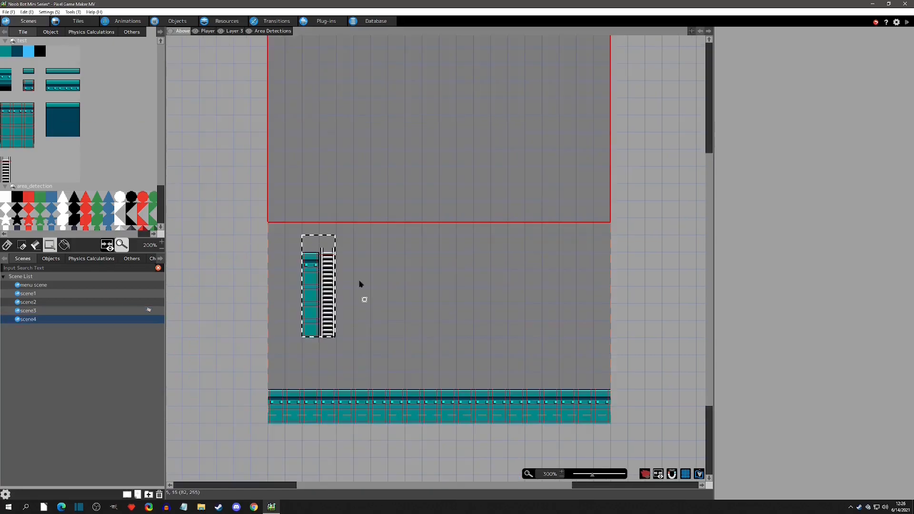
pyautogui.click(303, 362)
pyautogui.click(341, 321)
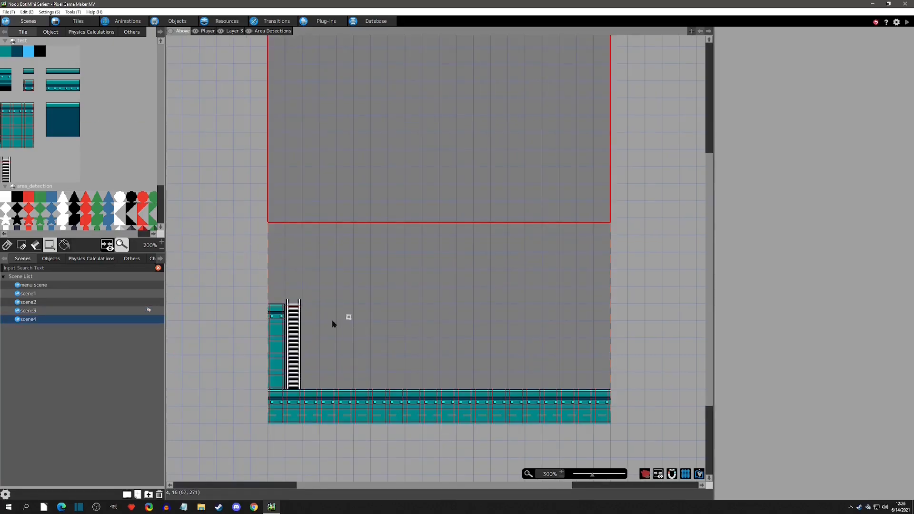
# Raise both s3 <-> s4 portals onto the new pillars, portal A at X 304, Y -9 and portal B at X 0, Y 167
pyautogui.click(276, 21)
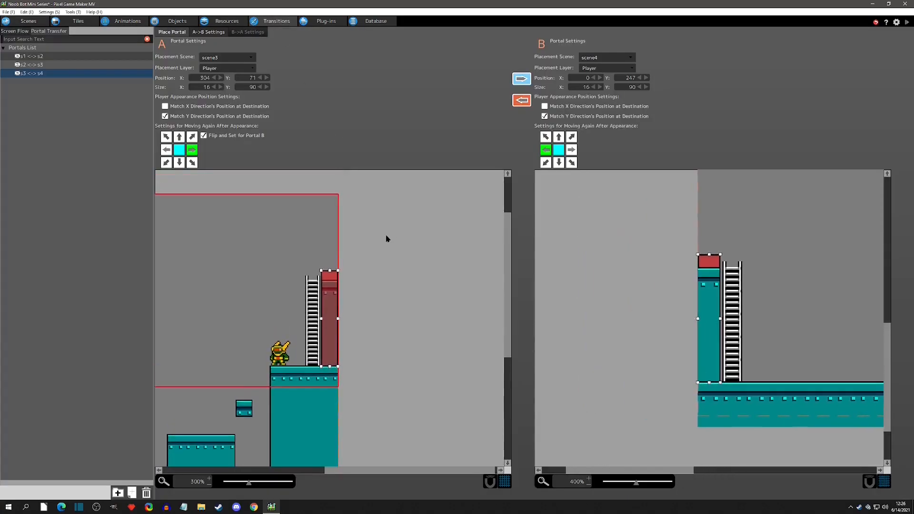
pyautogui.moveTo(329, 318); pyautogui.dragTo(331, 230)
pyautogui.moveTo(713, 265)
pyautogui.mouseDown()
pyautogui.moveTo(711, 224)
pyautogui.moveTo(711, 250)
pyautogui.mouseUp()
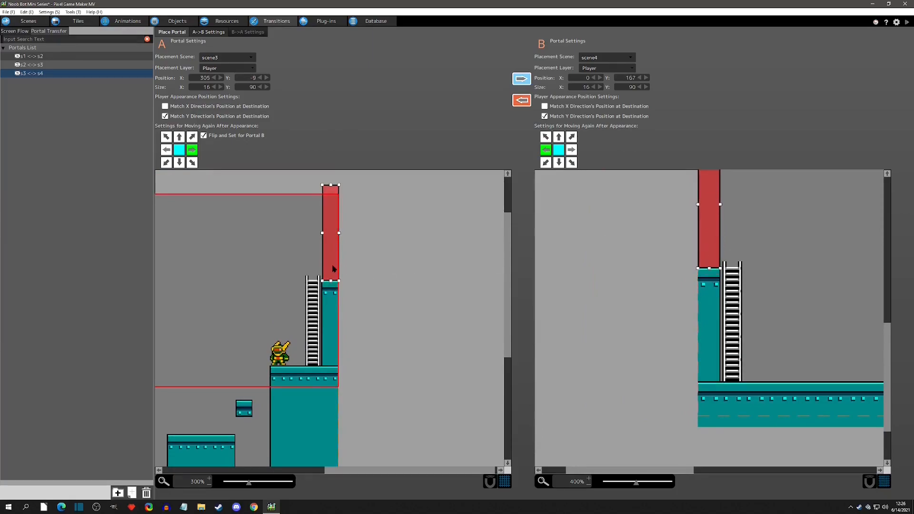
pyautogui.moveTo(332, 266); pyautogui.dragTo(330, 265)
pyautogui.click(378, 263)
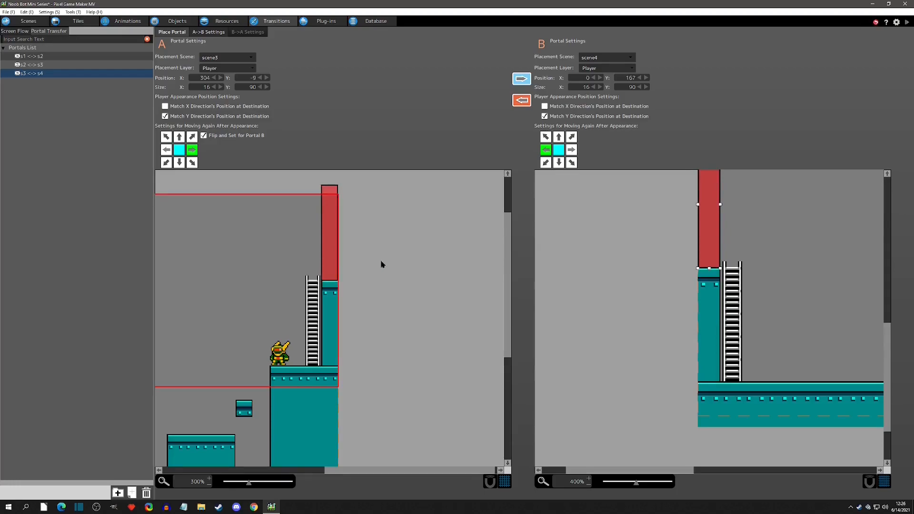
# Test-play scene3, climbing the right ladder and crossing the raised portal into scene4
pyautogui.click(906, 22)
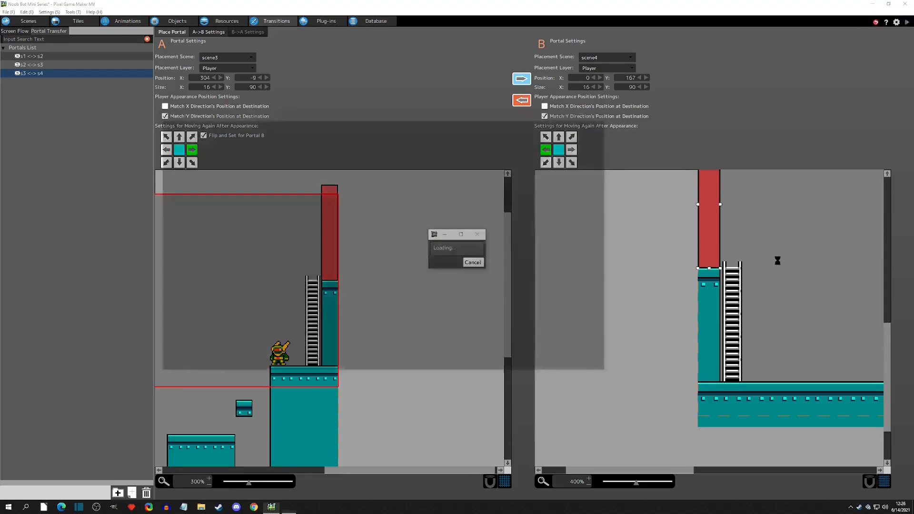
pyautogui.press('Up')
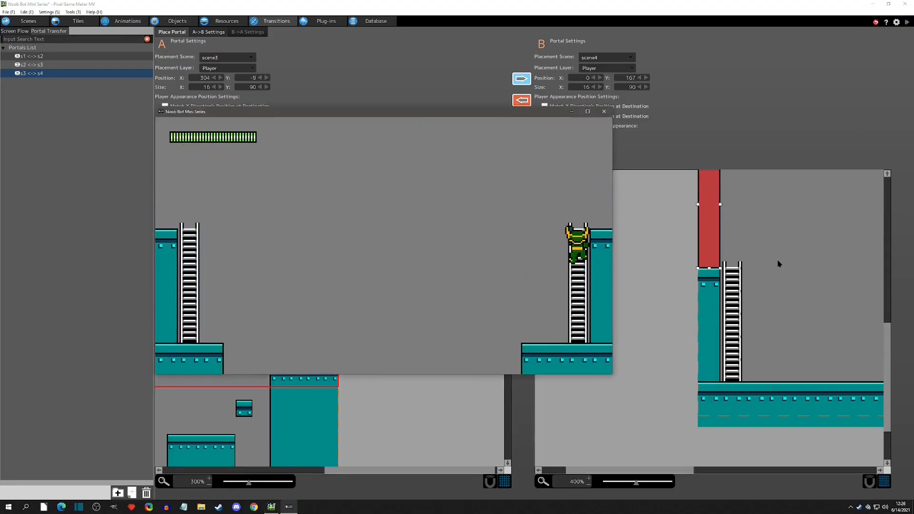
pyautogui.press('Up')
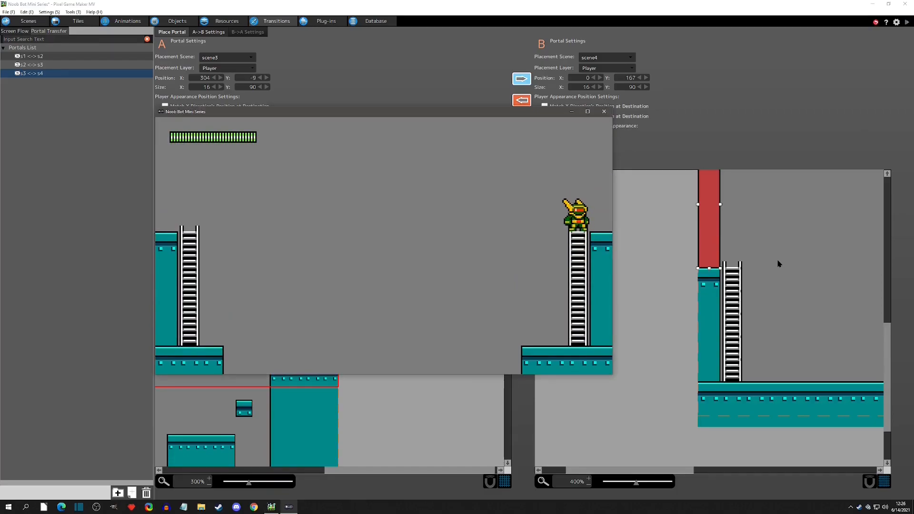
pyautogui.press('Right')
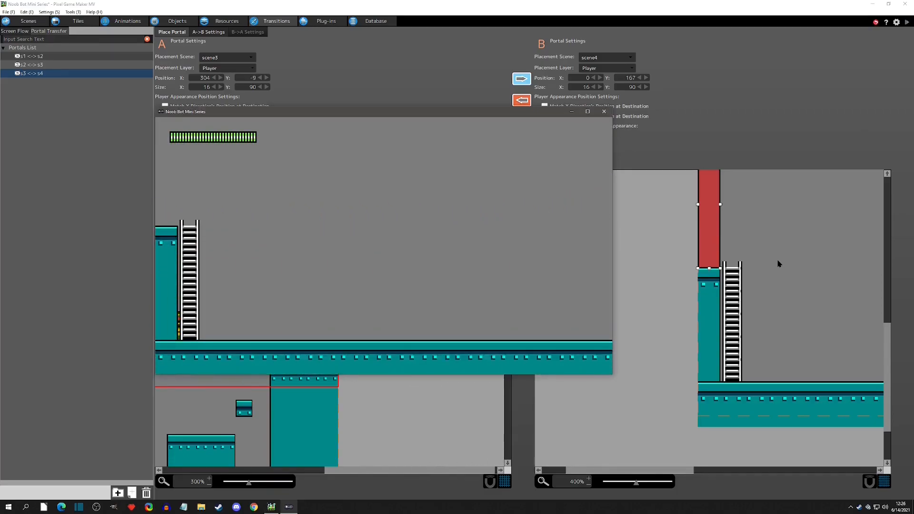
pyautogui.click(604, 111)
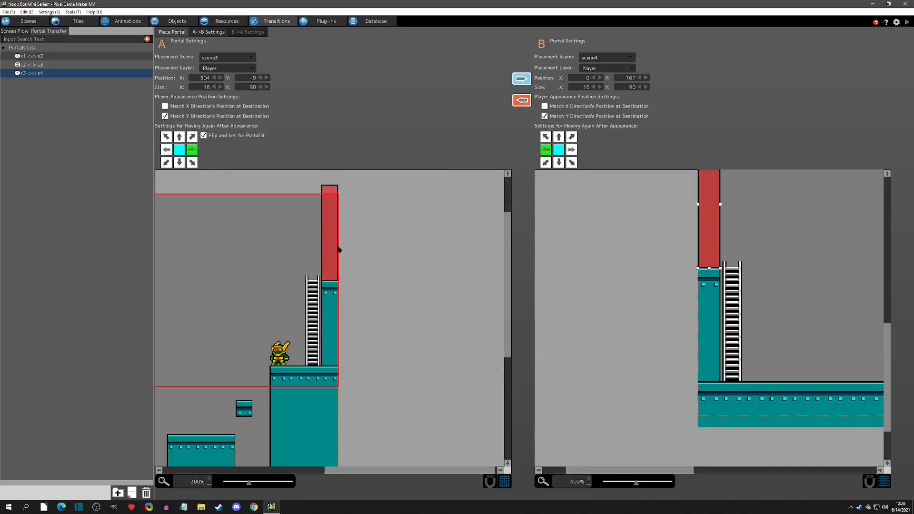
# Copy scene4's pillar and ladder from the Above layer to the same place on the Player layer
pyautogui.click(28, 21)
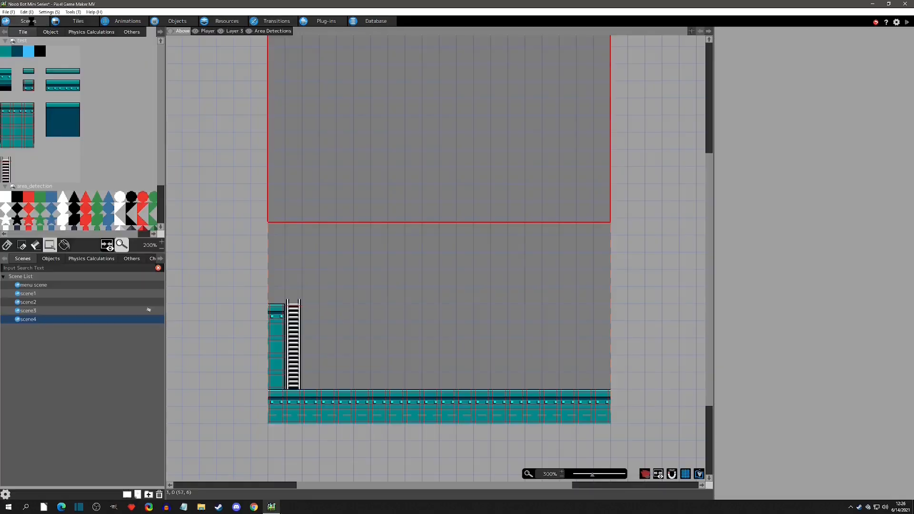
pyautogui.moveTo(268, 286); pyautogui.dragTo(300, 389)
pyautogui.click(208, 31)
pyautogui.hotkey('ctrl', 'v')
pyautogui.moveTo(363, 280); pyautogui.dragTo(302, 335)
pyautogui.click(327, 261)
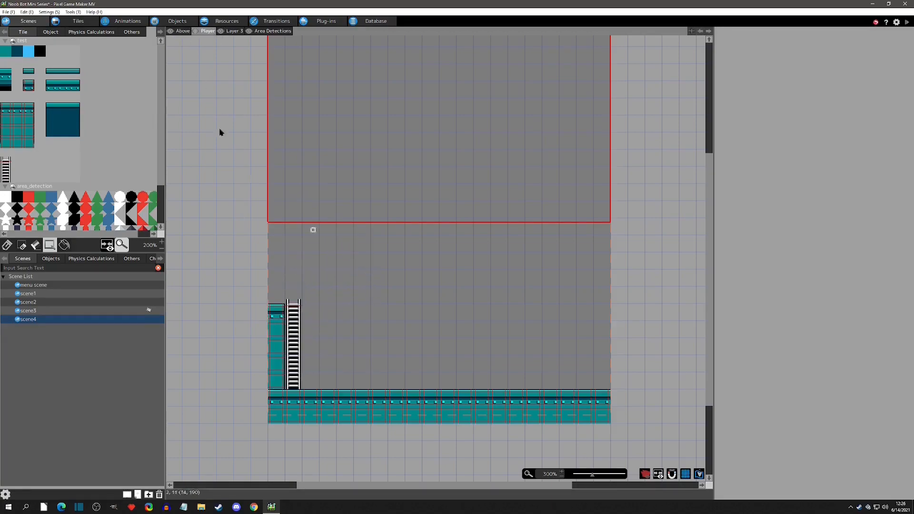
# Remove the duplicate pillar and ladder from scene4's Above layer
pyautogui.click(183, 23)
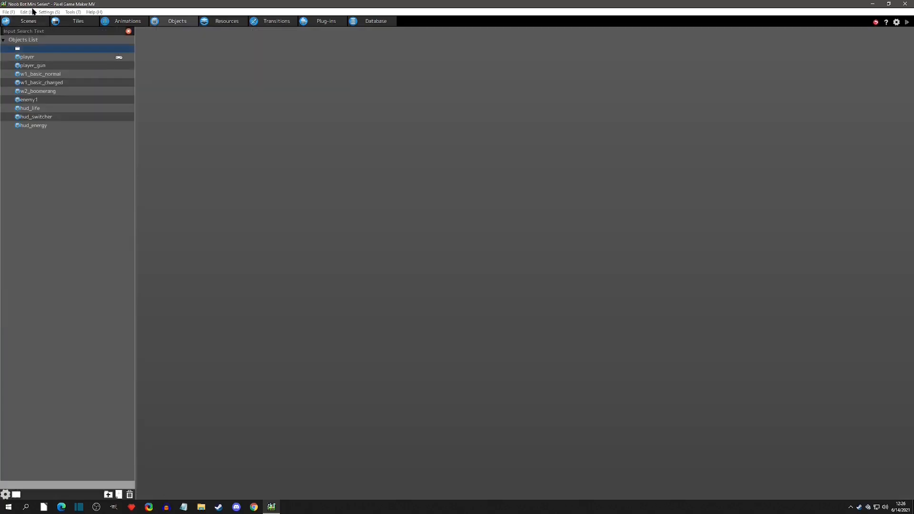
pyautogui.click(28, 21)
pyautogui.click(183, 31)
pyautogui.moveTo(352, 253); pyautogui.dragTo(268, 387)
pyautogui.click(455, 302)
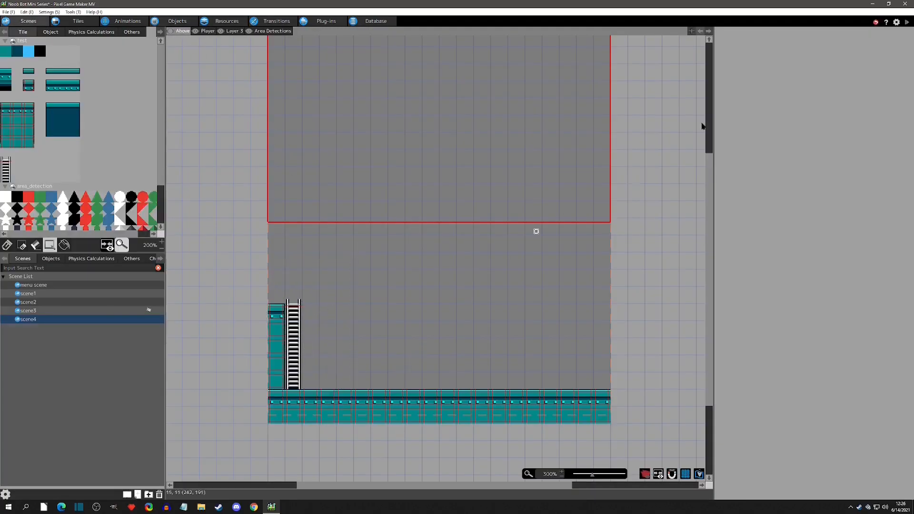
# Test-play the raised portal in both directions, crossing repeatedly between the pillar tops of scene3 and scene4
pyautogui.click(907, 22)
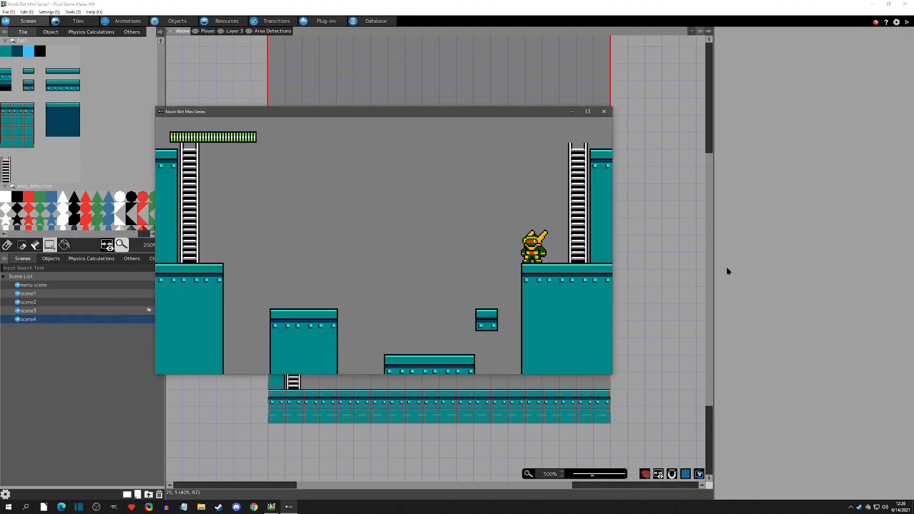
pyautogui.press('Up')
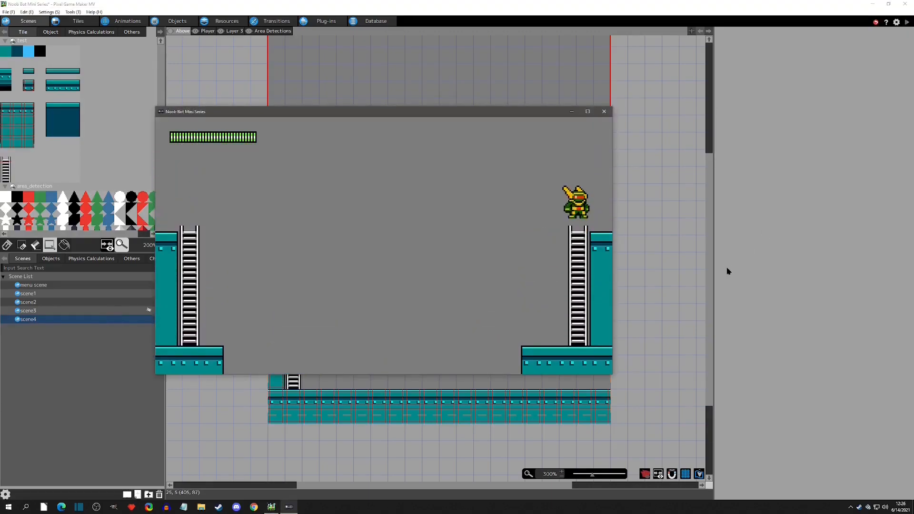
pyautogui.press('Right')
pyautogui.press('Left')
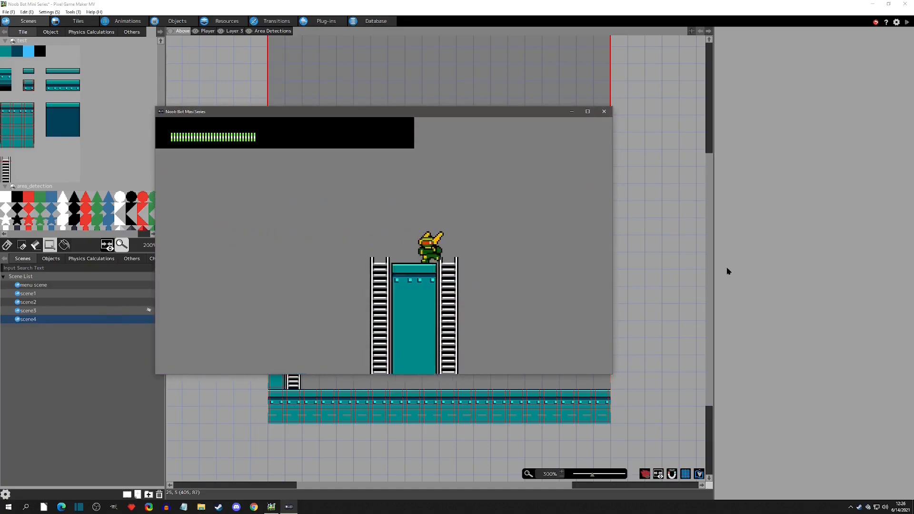
pyautogui.press('Right')
pyautogui.press('Left')
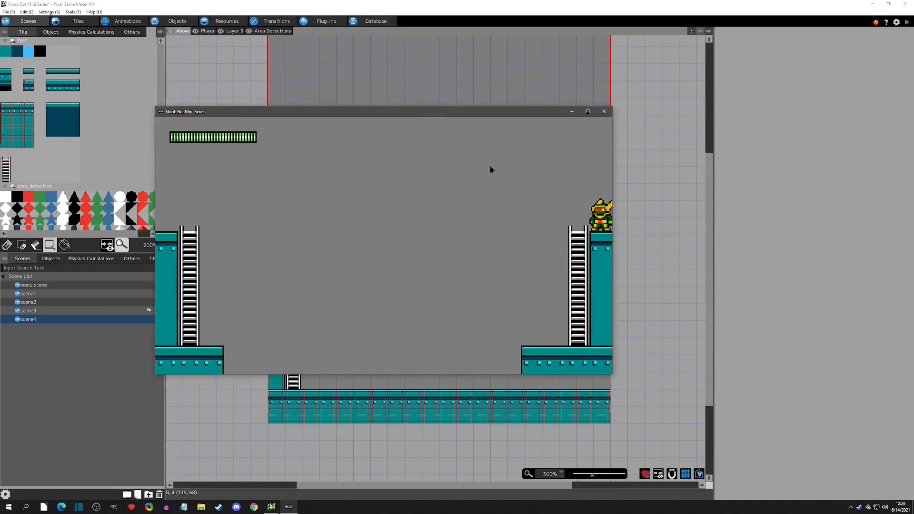
pyautogui.press('Left')
pyautogui.press('Left')
pyautogui.press('Left')
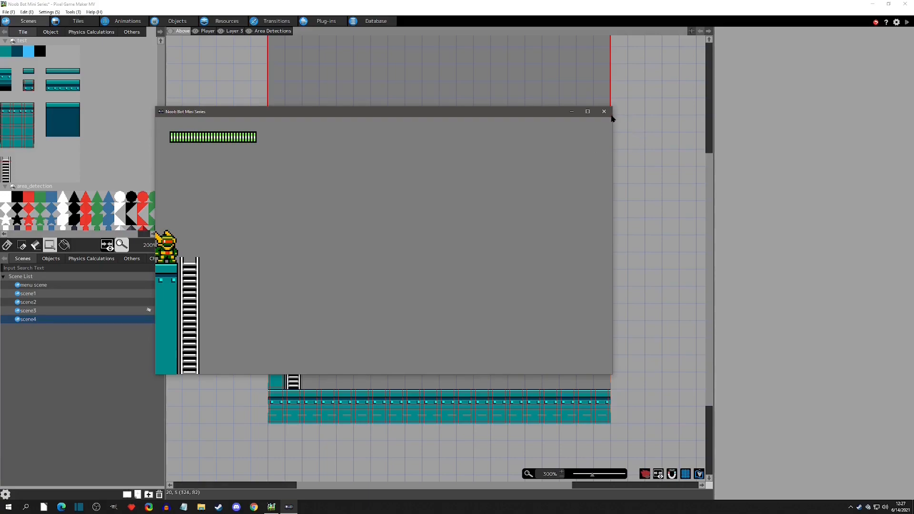
pyautogui.click(605, 111)
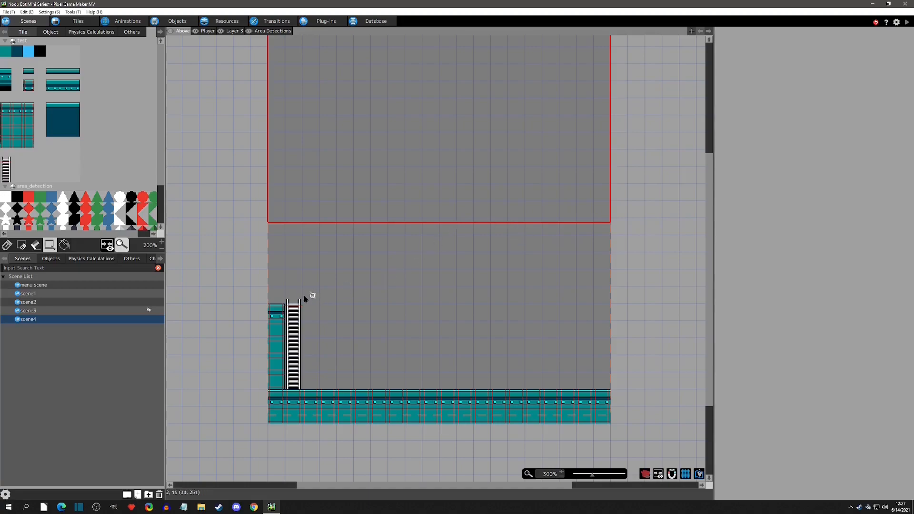
# Remove the pillar and ladder at the left border of scene4 from the Player layer
pyautogui.click(207, 31)
pyautogui.moveTo(314, 272); pyautogui.dragTo(273, 381)
pyautogui.press('Delete')
pyautogui.click(376, 335)
# Remove the pillar and ladder at the right border of scene3
pyautogui.click(37, 310)
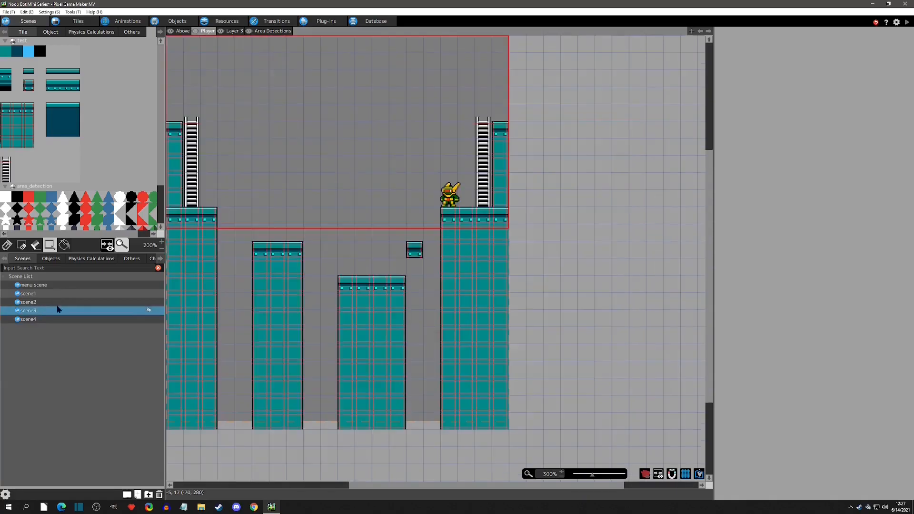
pyautogui.moveTo(411, 185); pyautogui.dragTo(454, 271)
pyautogui.press('Delete')
pyautogui.click(378, 212)
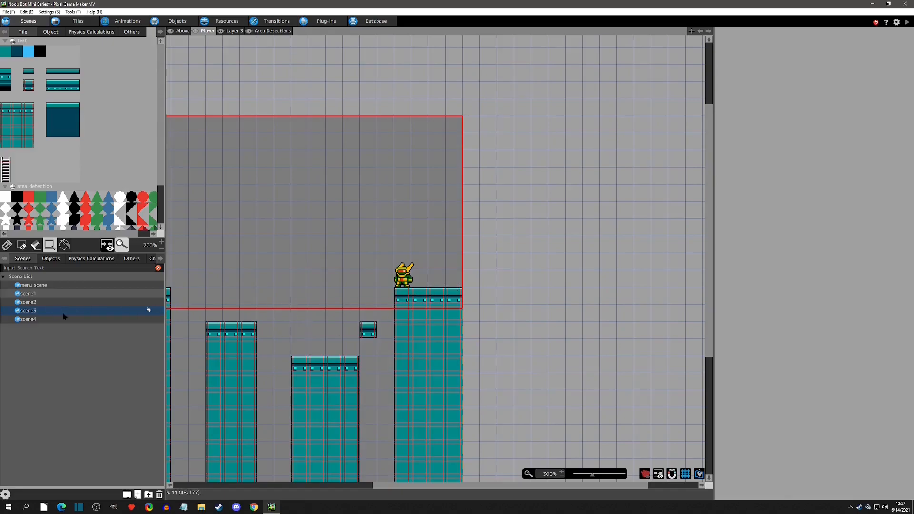
# Duplicate scene2, place the copy below scene3 in the scene list and rename it scene3.1
pyautogui.doubleClick(47, 303)
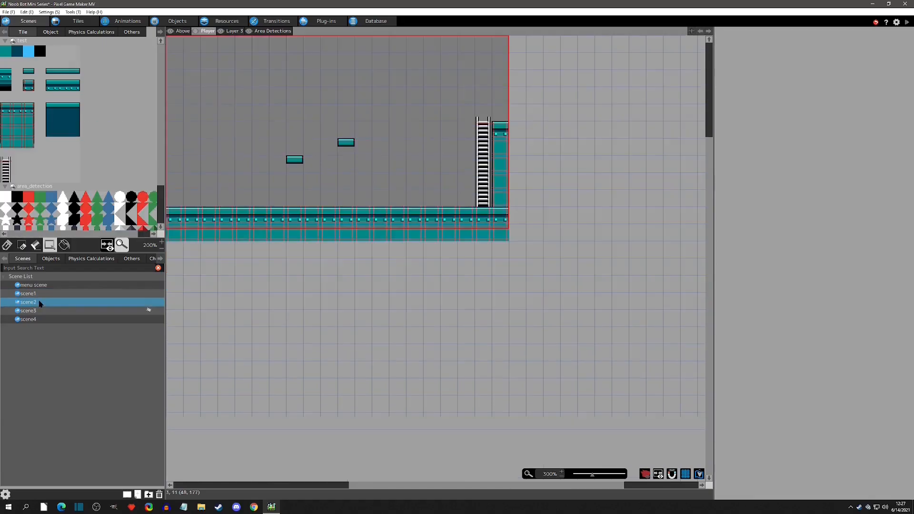
pyautogui.moveTo(456, 197); pyautogui.dragTo(491, 290, button='middle')
pyautogui.click(42, 293)
pyautogui.click(38, 302)
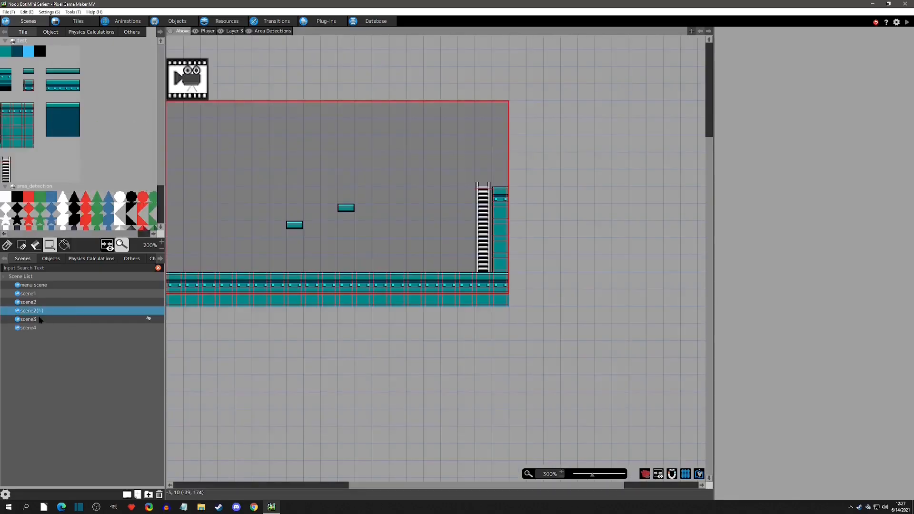
pyautogui.moveTo(40, 318); pyautogui.dragTo(40, 327)
pyautogui.click(46, 321)
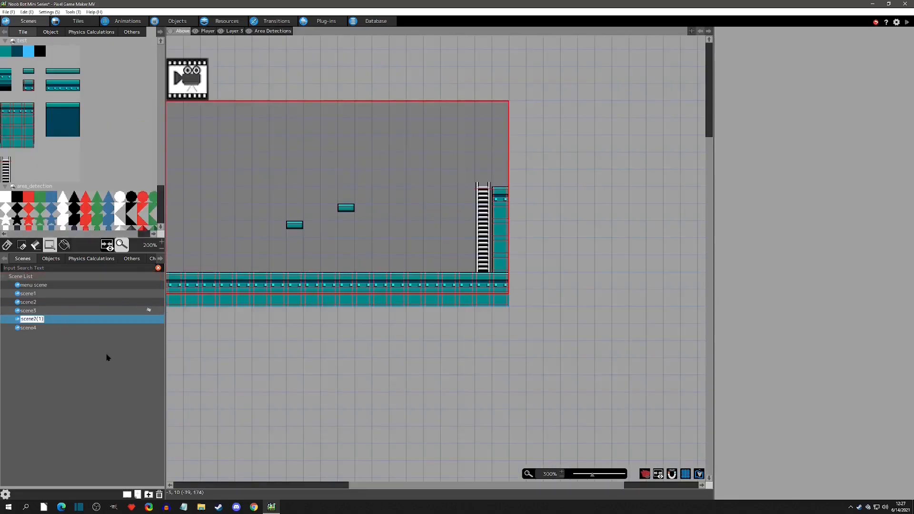
pyautogui.press('Return')
# Move the ladder and pillar from the right border of scene3.1 to its left border on the Player layer
pyautogui.moveTo(478, 185); pyautogui.dragTo(506, 204, button='middle')
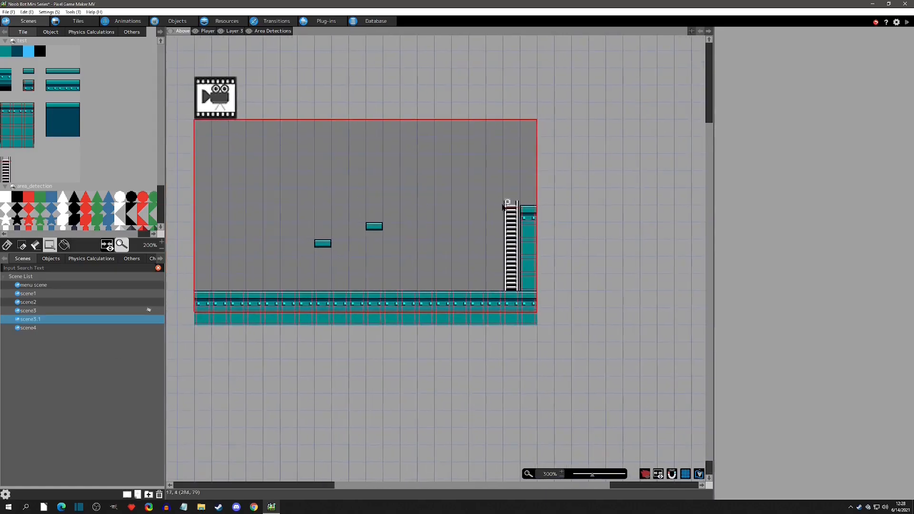
pyautogui.click(510, 192)
pyautogui.moveTo(519, 260); pyautogui.dragTo(473, 260)
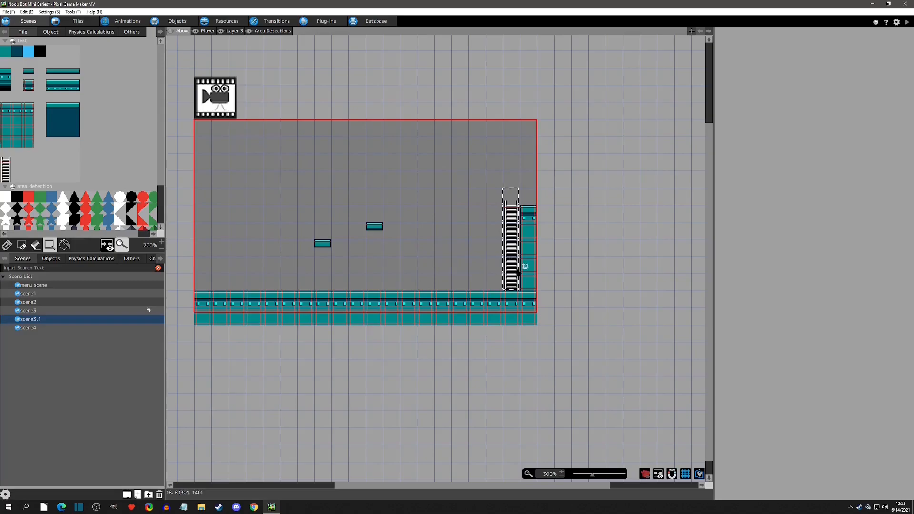
pyautogui.click(207, 30)
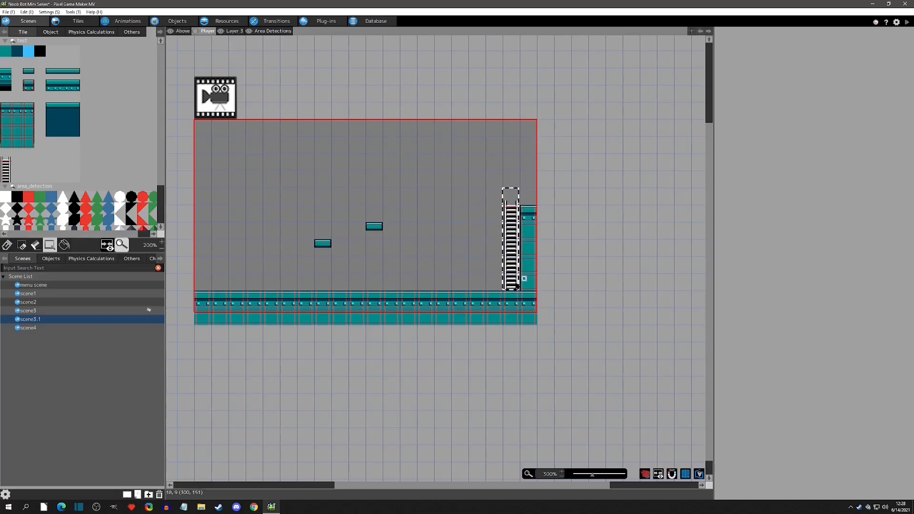
pyautogui.moveTo(508, 195); pyautogui.dragTo(231, 266)
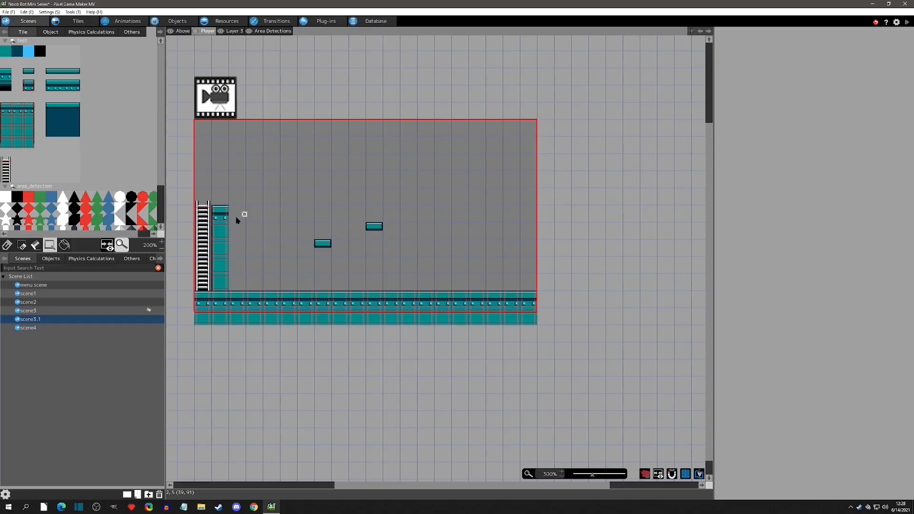
# Swap the left ladder and pillar in scene3.1 so the pillar stands on the border with the ladder to its right
pyautogui.moveTo(199, 195)
pyautogui.mouseDown()
pyautogui.moveTo(203, 280)
pyautogui.moveTo(244, 257)
pyautogui.moveTo(218, 203)
pyautogui.moveTo(224, 274)
pyautogui.moveTo(214, 259)
pyautogui.mouseUp()
pyautogui.click(224, 186)
pyautogui.moveTo(224, 186); pyautogui.dragTo(248, 284)
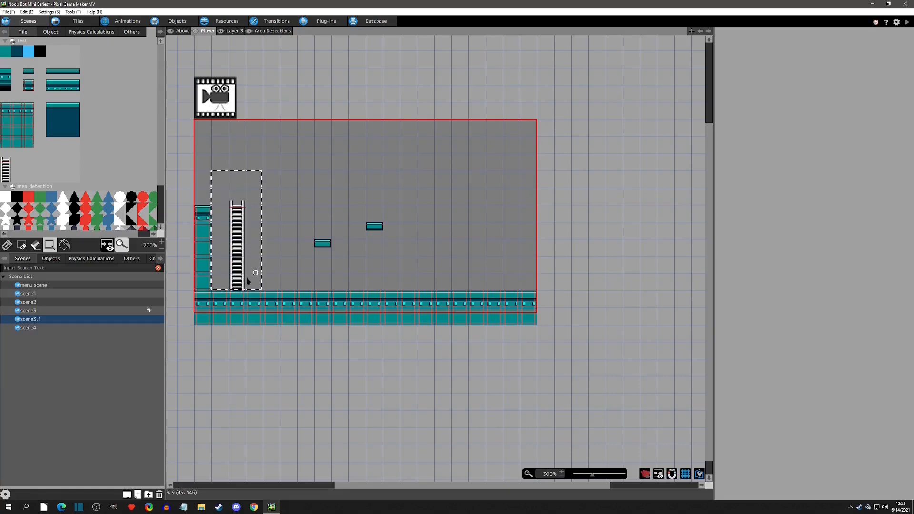
pyautogui.click(279, 213)
pyautogui.moveTo(236, 204)
pyautogui.mouseDown()
pyautogui.moveTo(249, 271)
pyautogui.moveTo(240, 285)
pyautogui.moveTo(234, 270)
pyautogui.mouseUp()
pyautogui.click(243, 255)
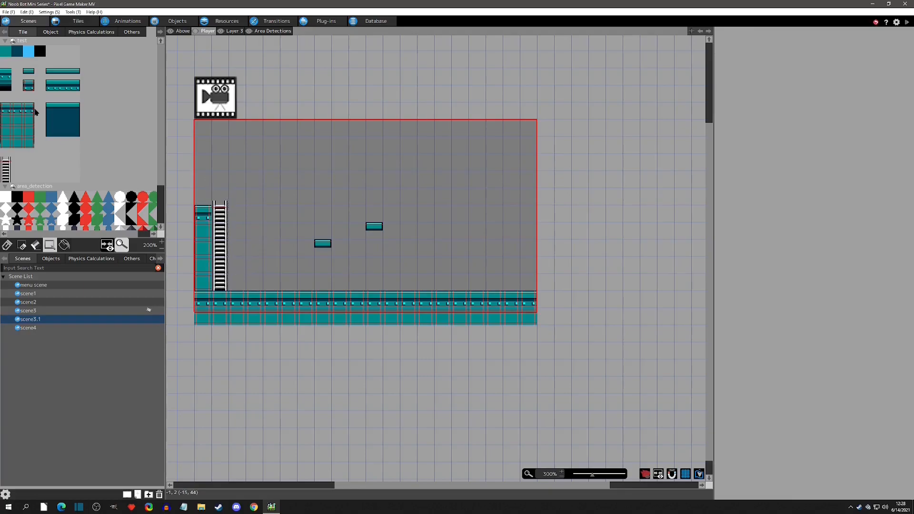
# Repaint the body of scene3.1's left pillar below its cap with the wall tile
pyautogui.moveTo(32, 109); pyautogui.dragTo(32, 122)
pyautogui.click(6, 245)
pyautogui.moveTo(201, 234); pyautogui.dragTo(202, 283)
pyautogui.rightClick(257, 220)
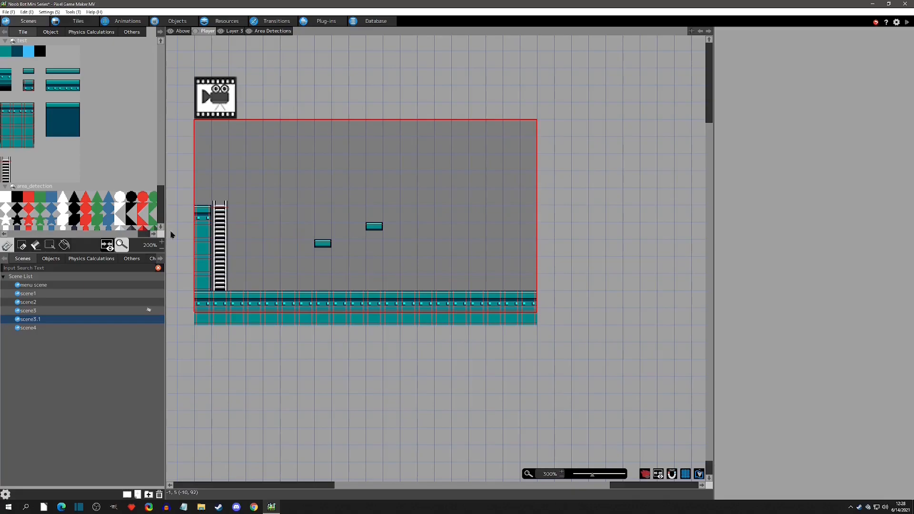
# Try a short row of thin platform tiles high in scene3.1 and erase it again
pyautogui.click(305, 181)
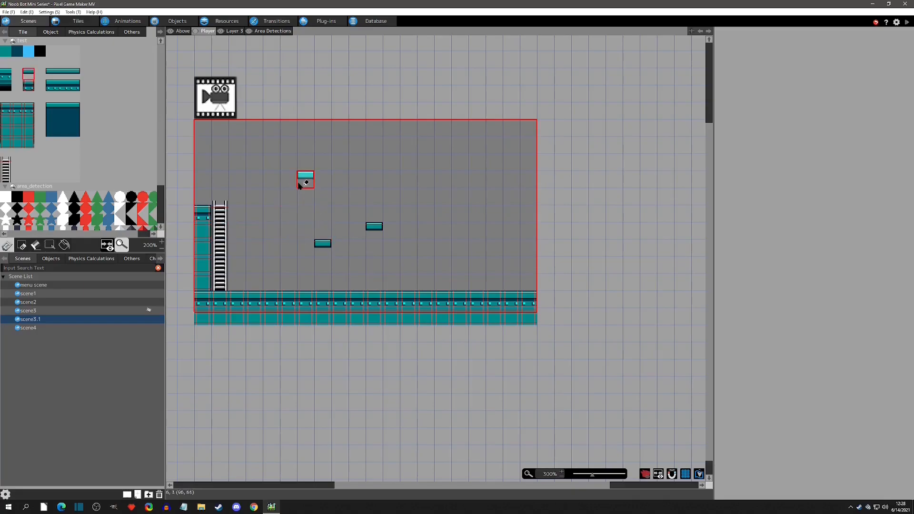
pyautogui.moveTo(323, 181); pyautogui.dragTo(336, 182)
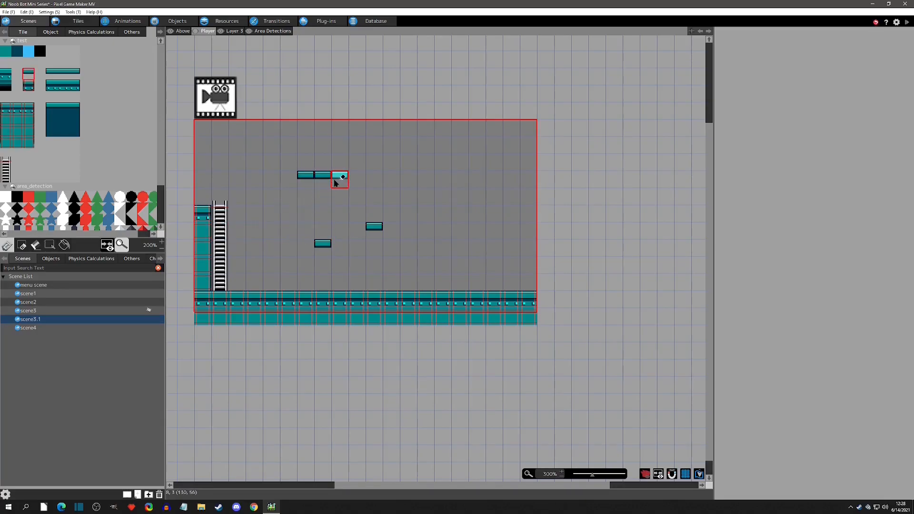
pyautogui.rightClick(375, 183)
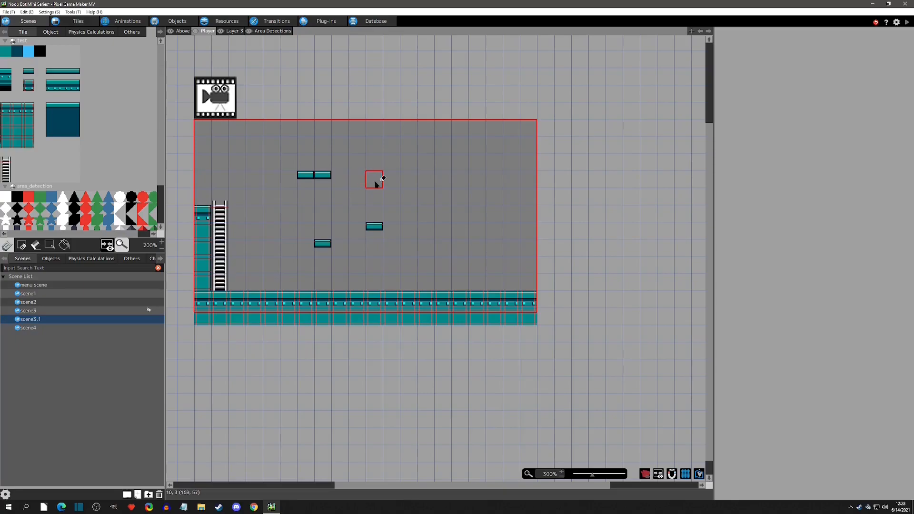
pyautogui.moveTo(328, 180); pyautogui.dragTo(304, 179, button='right')
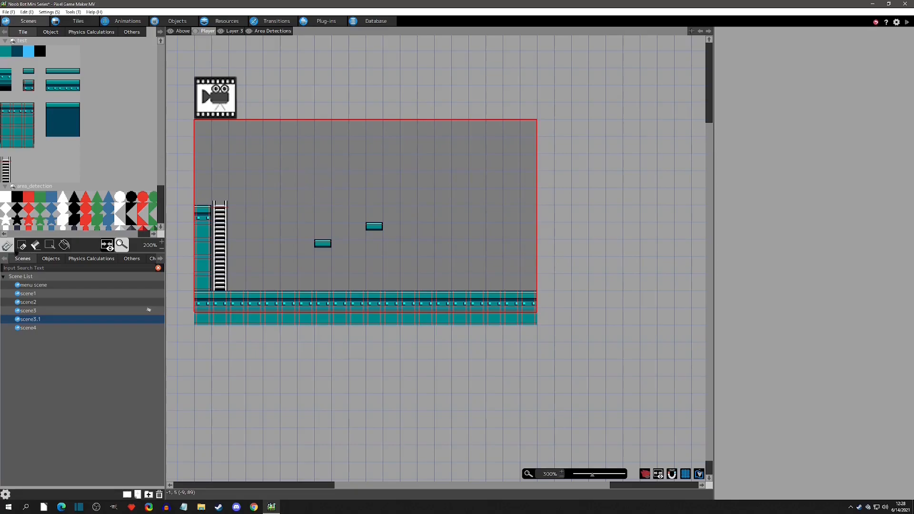
# Erase the upper floating platform in scene3.1, and undo a trial four-tile platform drawn above it
pyautogui.click(35, 245)
pyautogui.click(21, 245)
pyautogui.click(371, 230)
pyautogui.rightClick(330, 252)
pyautogui.moveTo(360, 179); pyautogui.dragTo(412, 179)
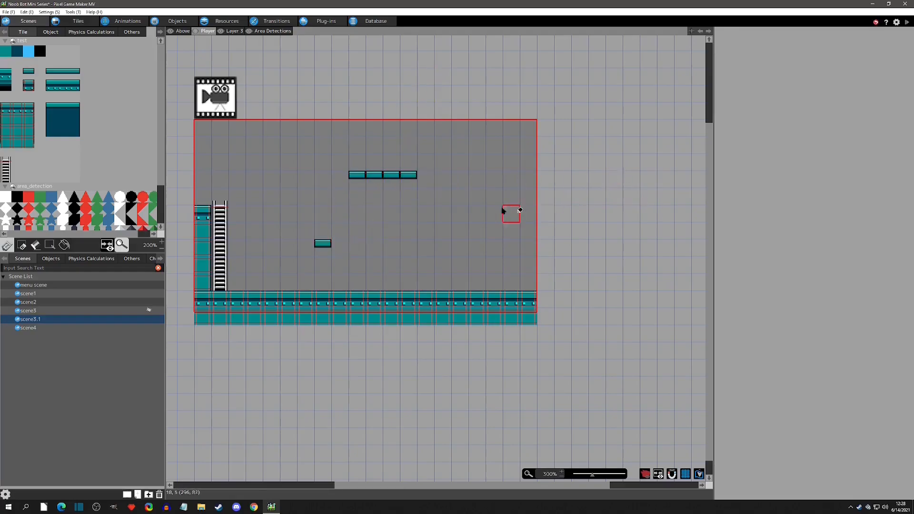
pyautogui.hotkey('ctrl', 'z')
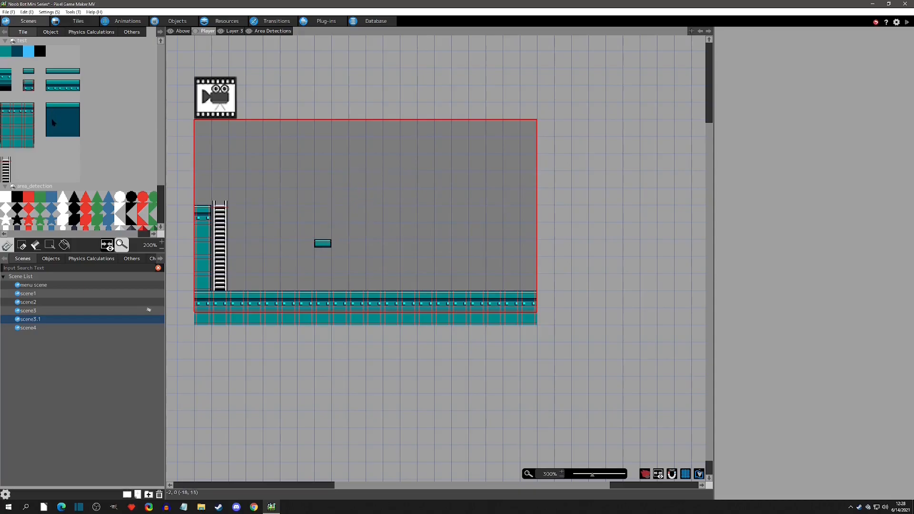
# Copy the ladder and pillar at scene2's right border onto the right ledge of scene3, flush with the scene border
pyautogui.click(34, 313)
pyautogui.moveTo(350, 260); pyautogui.dragTo(408, 264, button='middle')
pyautogui.click(48, 302)
pyautogui.moveTo(493, 260); pyautogui.dragTo(437, 257, button='middle')
pyautogui.click(49, 245)
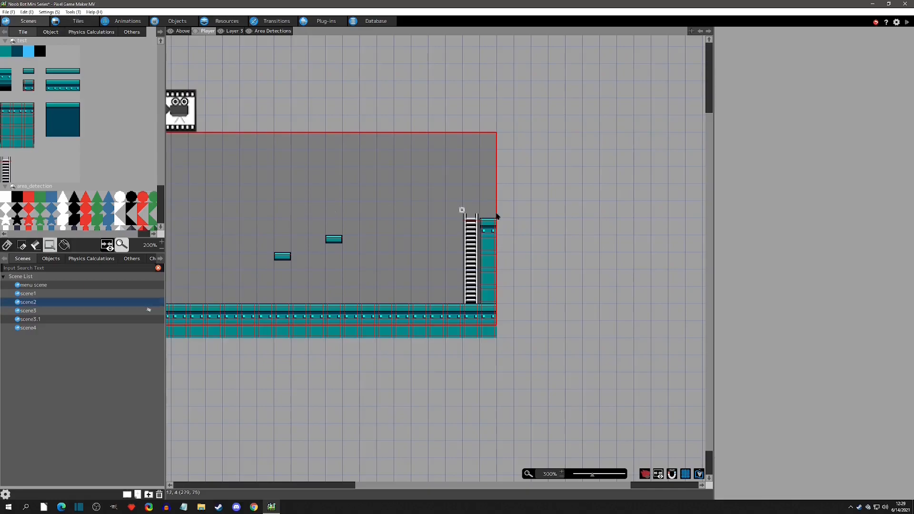
pyautogui.moveTo(469, 216); pyautogui.dragTo(484, 301)
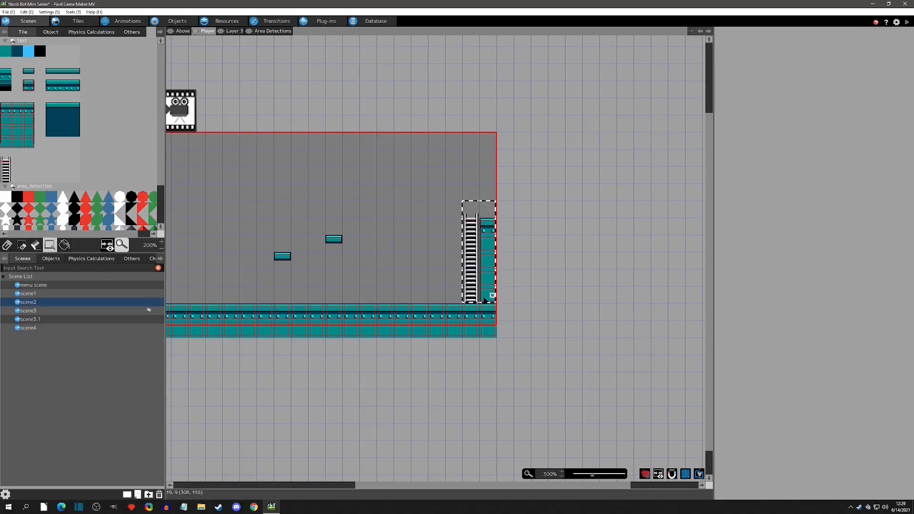
pyautogui.click(30, 312)
pyautogui.moveTo(410, 220); pyautogui.dragTo(326, 239, button='middle')
pyautogui.click(424, 238)
pyautogui.hotkey('ctrl', 'v')
pyautogui.moveTo(440, 266); pyautogui.dragTo(440, 250)
pyautogui.click(400, 219)
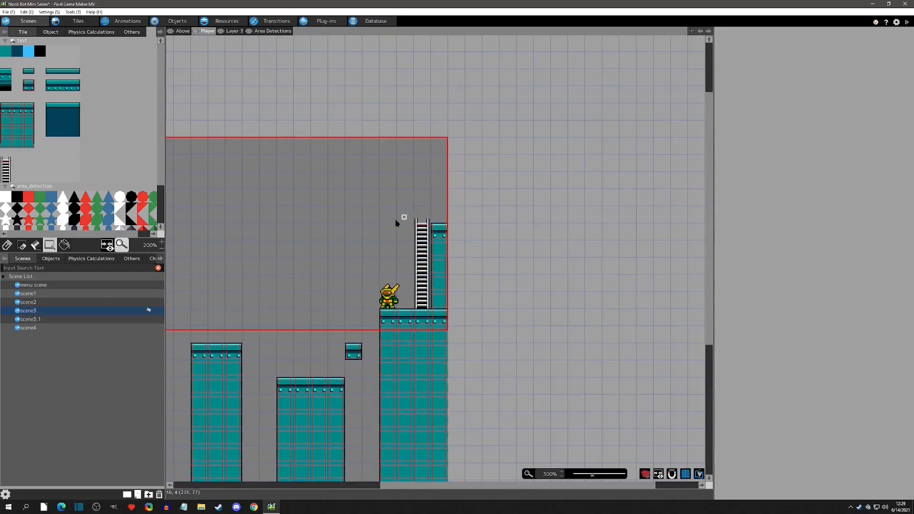
# Rename the portal transfer between scene3 and scene4 as "s3 <-> s3.1"
pyautogui.click(30, 319)
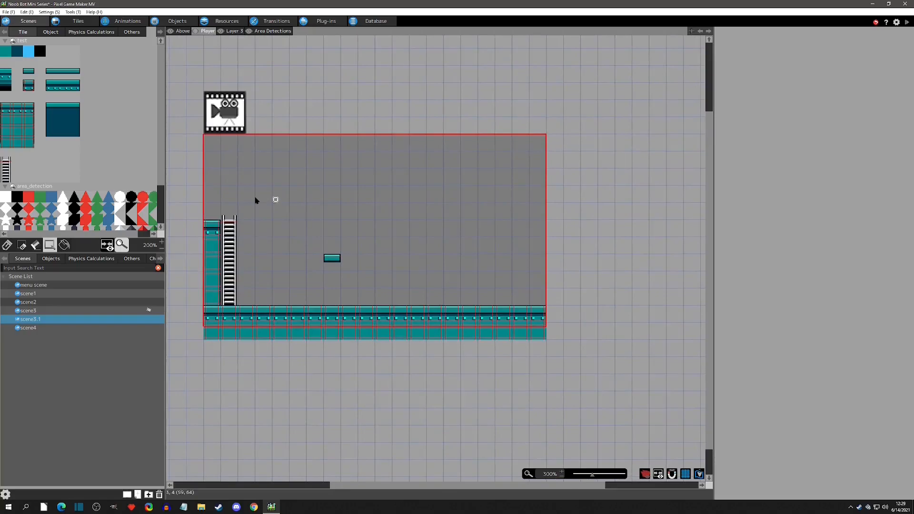
pyautogui.click(266, 21)
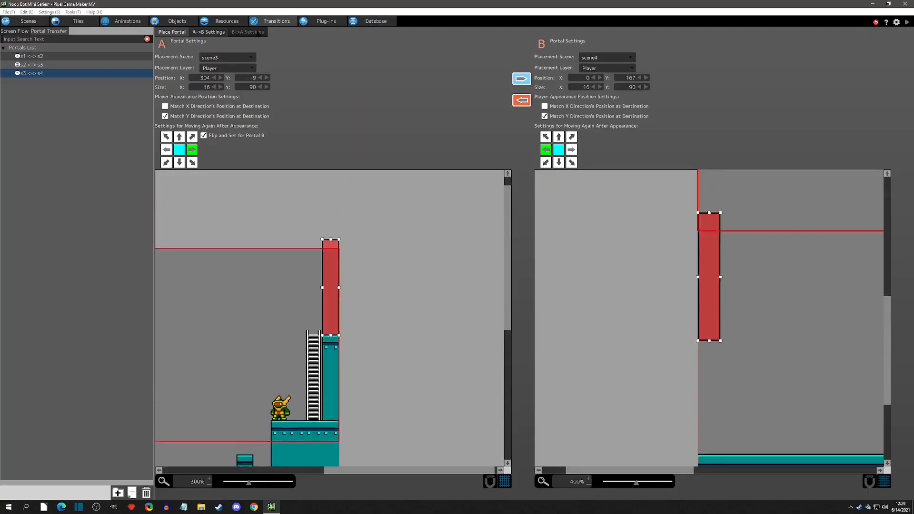
pyautogui.click(66, 76)
pyautogui.press('End')
pyautogui.press('BackSpace')
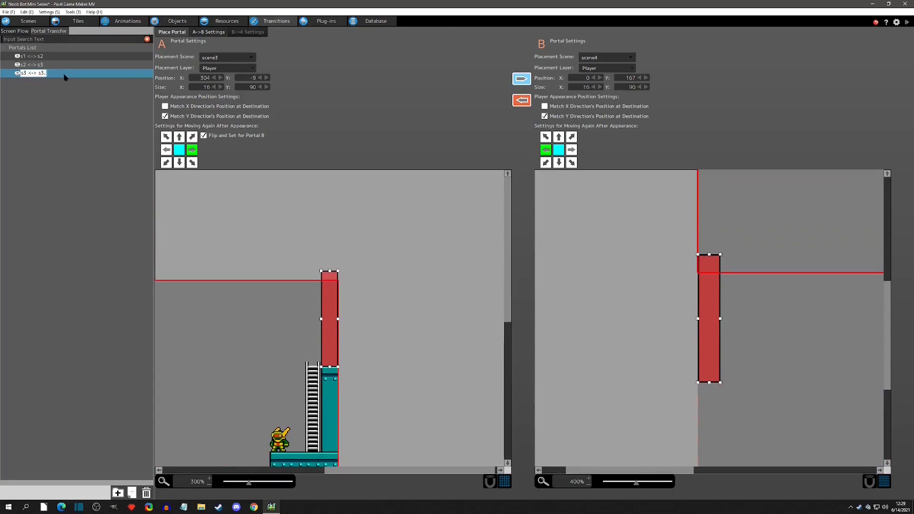
pyautogui.press('Return')
# Place portal B on the Player layer of scene3.1 at X 0, Y -9, directly above the left pillar
pyautogui.click(601, 58)
pyautogui.click(598, 100)
pyautogui.click(595, 68)
pyautogui.click(594, 95)
pyautogui.moveTo(706, 380); pyautogui.dragTo(707, 248)
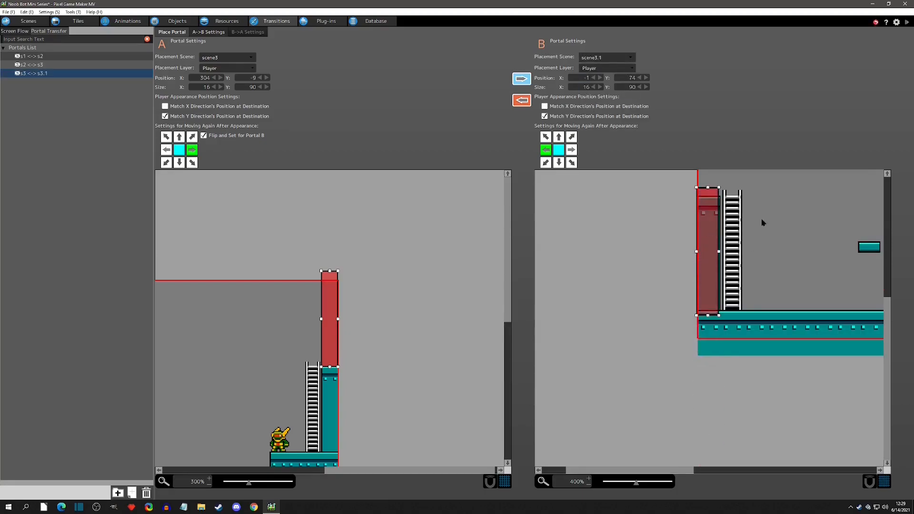
pyautogui.moveTo(762, 222); pyautogui.dragTo(702, 402, button='middle')
pyautogui.moveTo(652, 426); pyautogui.dragTo(650, 313)
pyautogui.click(367, 334)
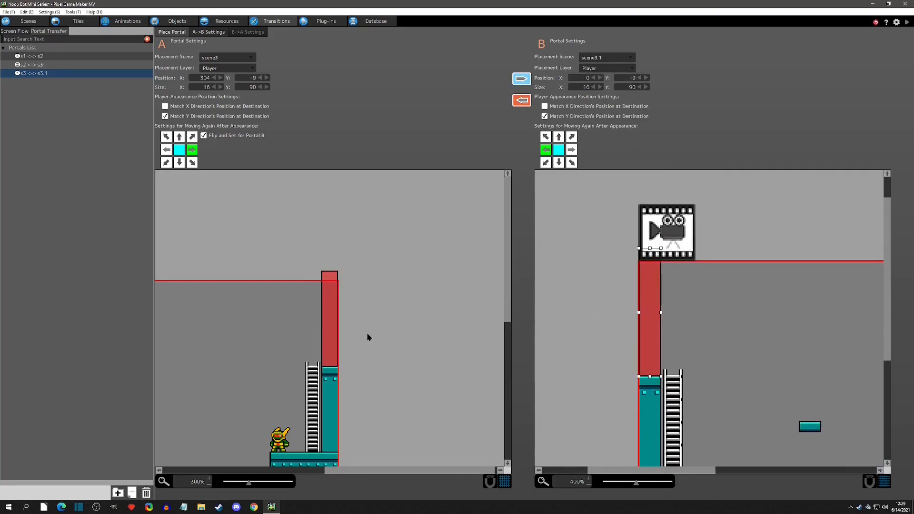
# Test-play scene3, climbing the right ladder and crossing the portal into scene3.1, and close the test
pyautogui.click(907, 21)
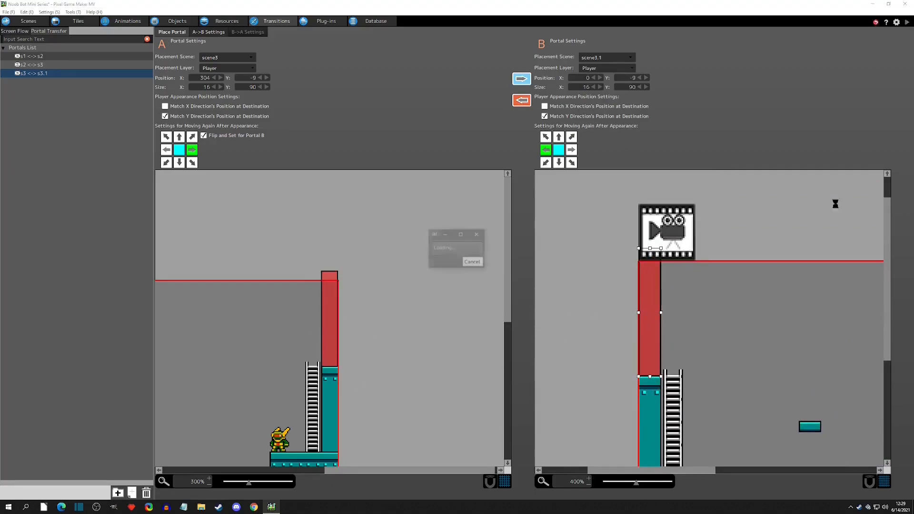
pyautogui.press('Up')
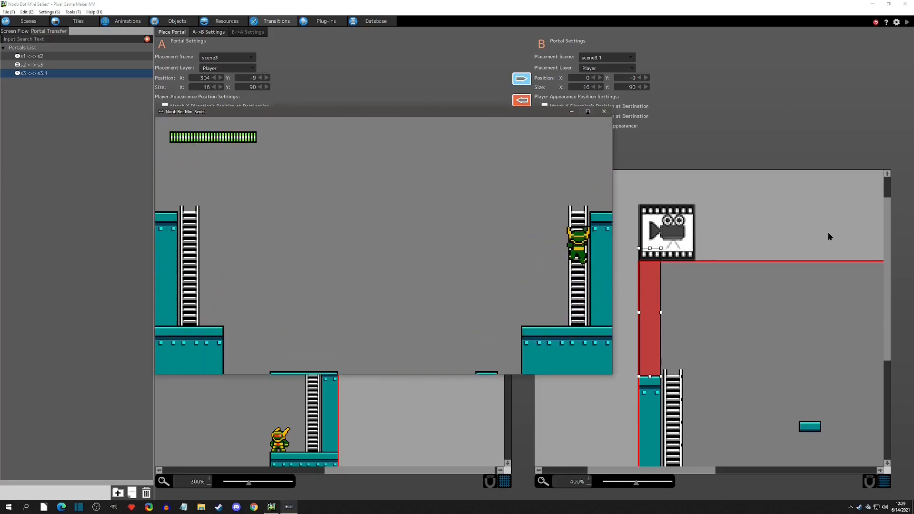
pyautogui.press('Right')
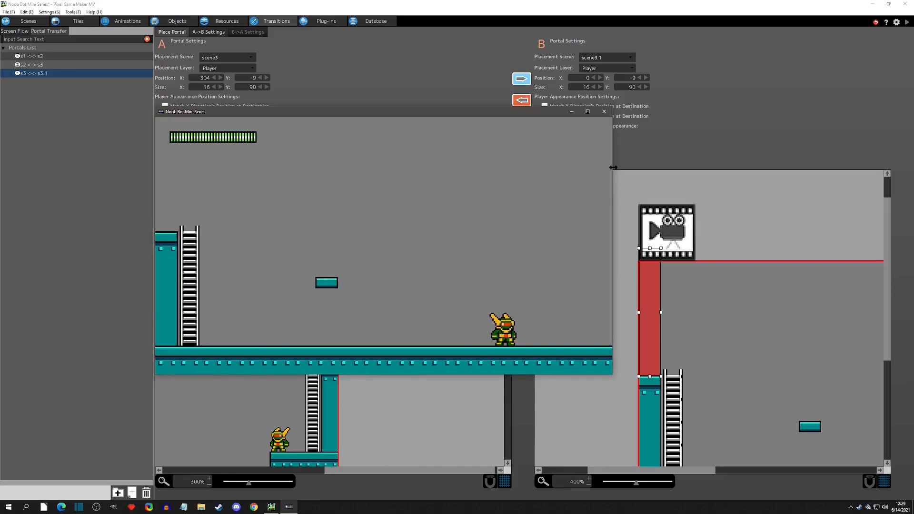
pyautogui.click(605, 114)
# Duplicate the "s3 <-> s3.1" portal transfer and rename the copy "s3.1 <-> s4"
pyautogui.click(46, 73)
pyautogui.click(46, 66)
pyautogui.click(48, 73)
pyautogui.hotkey('ctrl', 'v')
pyautogui.click(39, 85)
pyautogui.press('F2')
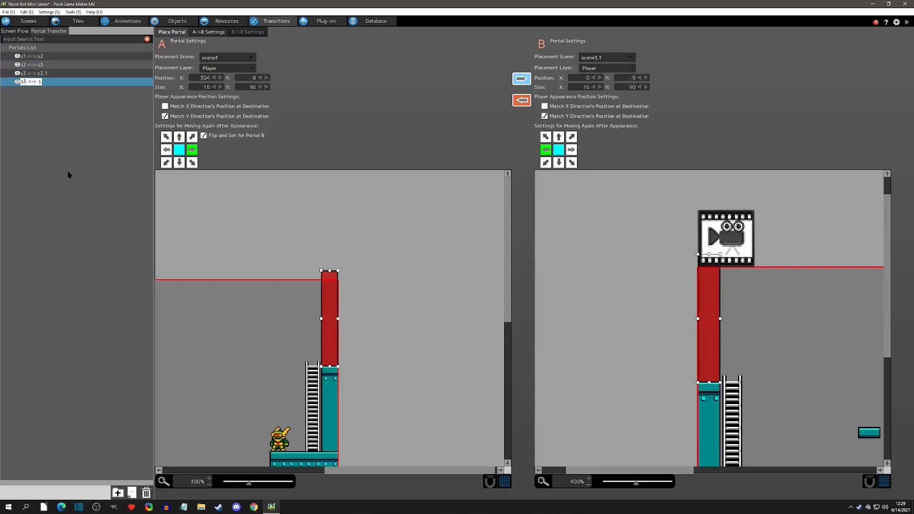
pyautogui.press('Return')
# Assign the new transfer's portal A to scene3.1 and portal B to scene4, both on the Player layer
pyautogui.click(248, 57)
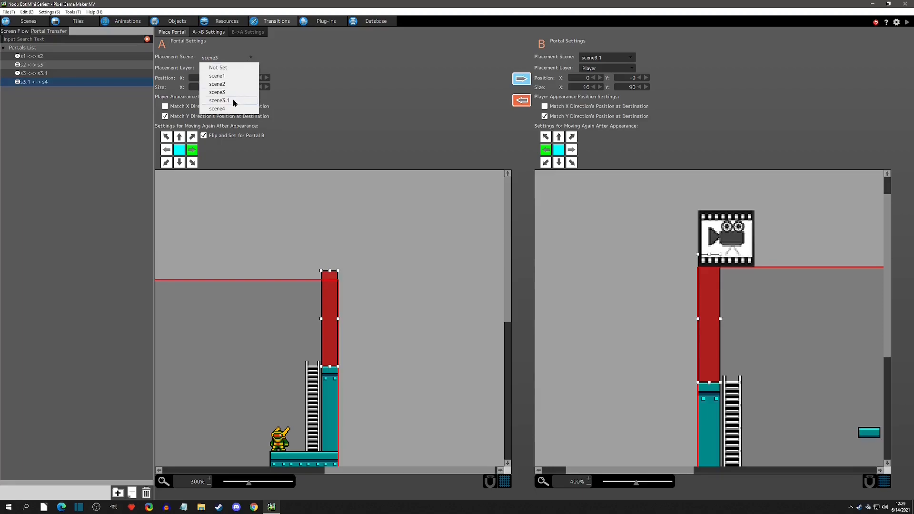
pyautogui.click(234, 100)
pyautogui.click(224, 68)
pyautogui.click(221, 94)
pyautogui.click(598, 59)
pyautogui.click(600, 107)
pyautogui.click(601, 68)
pyautogui.click(598, 93)
# Position portal A at X 304, Y 71 so it stands on the floor at scene3.1's right border
pyautogui.moveTo(295, 343); pyautogui.dragTo(312, 276, button='middle')
pyautogui.moveTo(344, 261); pyautogui.dragTo(342, 328)
pyautogui.scroll(3, 353, 384)
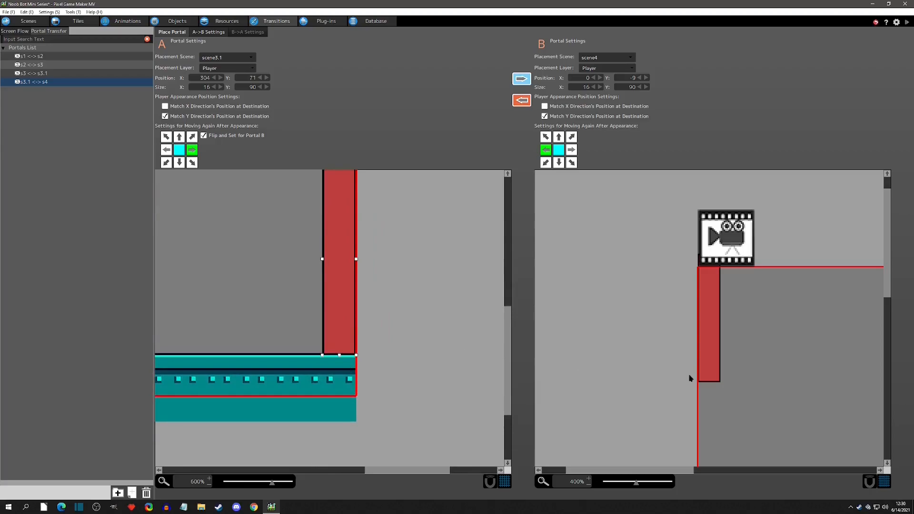
# Position portal B at X 0, Y 247 so it stands on the floor at scene4's left border
pyautogui.moveTo(710, 377); pyautogui.dragTo(598, 225, button='middle')
pyautogui.scroll(-2, 600, 231)
pyautogui.moveTo(601, 221); pyautogui.dragTo(612, 379)
pyautogui.moveTo(638, 387); pyautogui.dragTo(639, 235, button='middle')
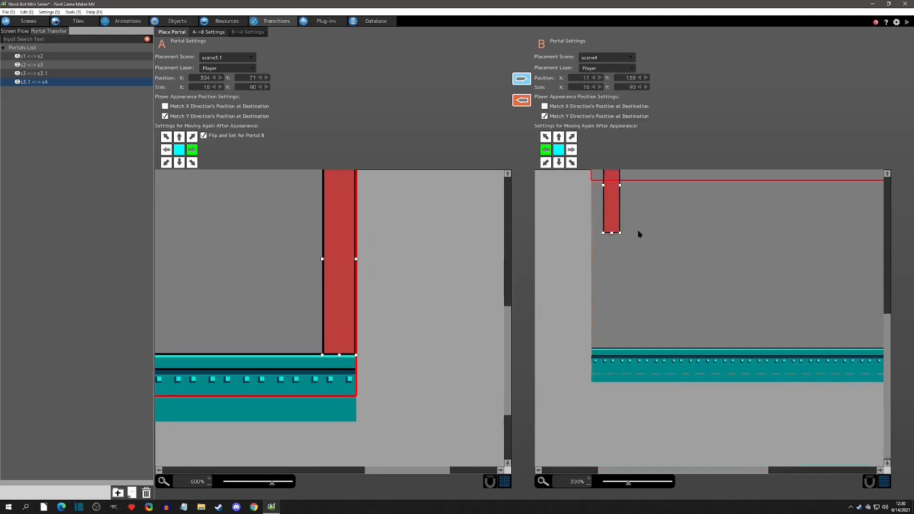
pyautogui.moveTo(612, 214); pyautogui.dragTo(599, 346)
pyautogui.scroll(3, 599, 336)
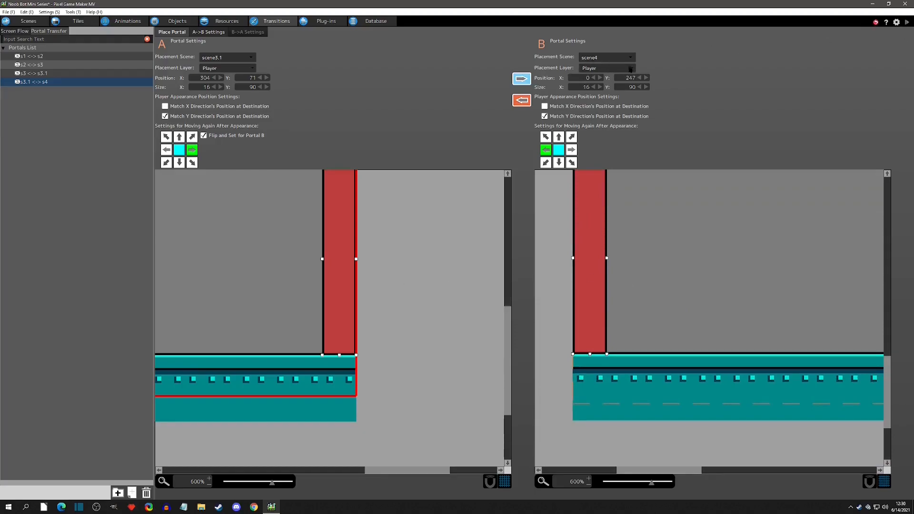
# Test-play the game, walking from scene3.1 into scene4 and back to check the new portal transition, and close the test
pyautogui.click(907, 23)
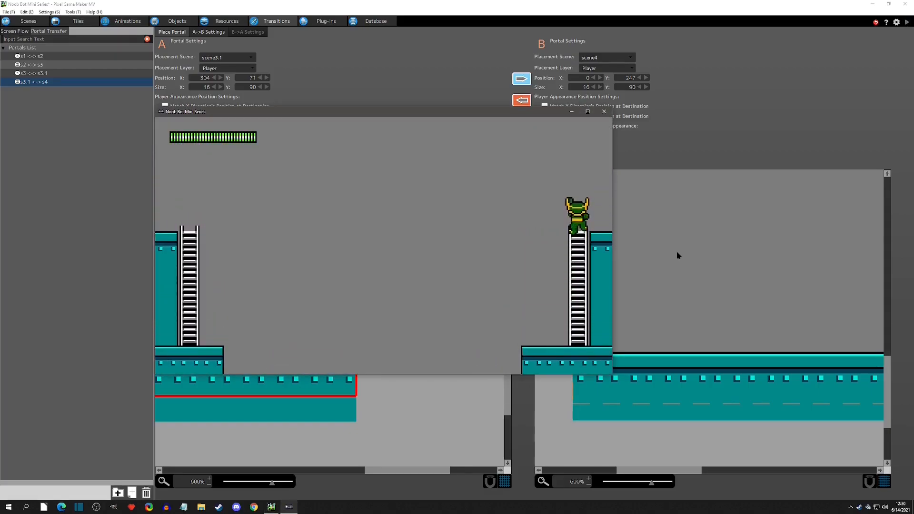
pyautogui.press('Right')
pyautogui.press('Right')
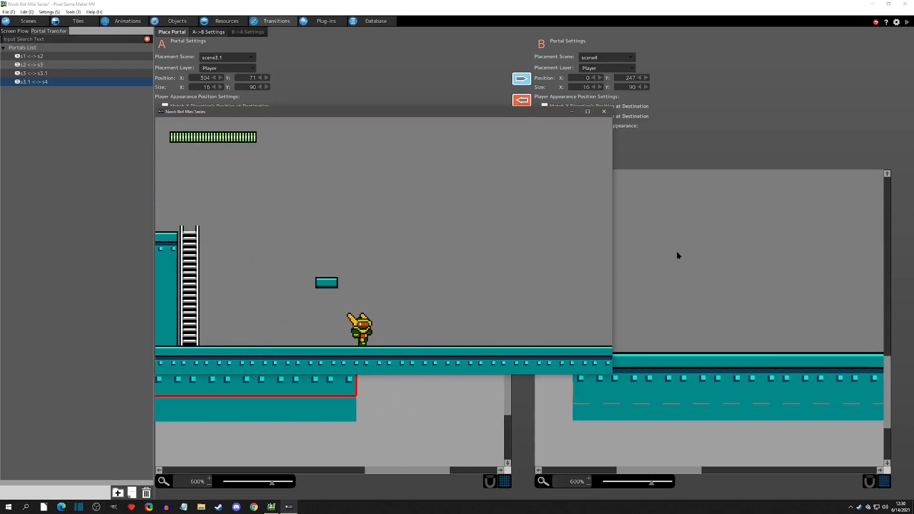
pyautogui.press('Right')
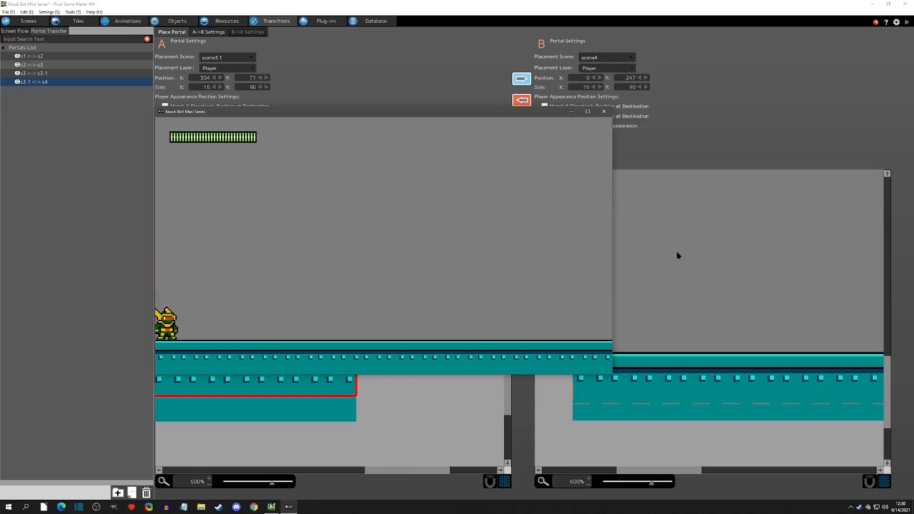
pyautogui.press('Right')
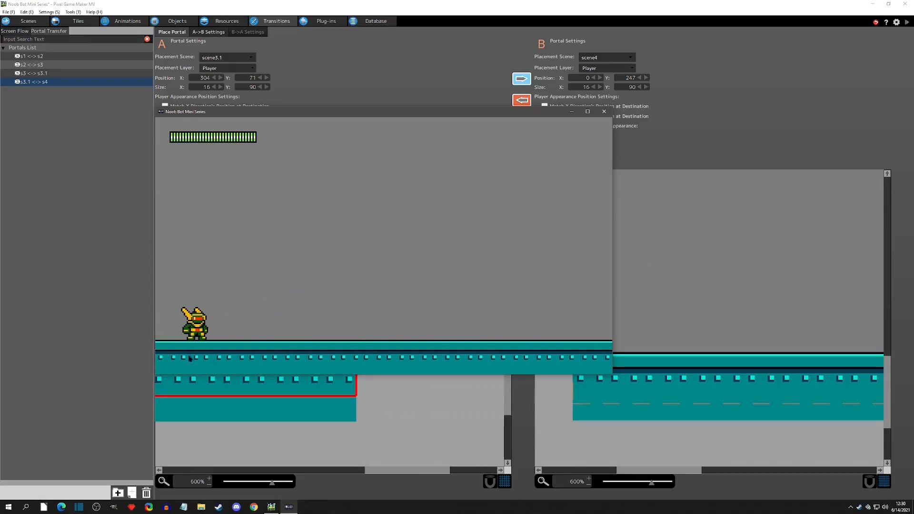
pyautogui.press('Right')
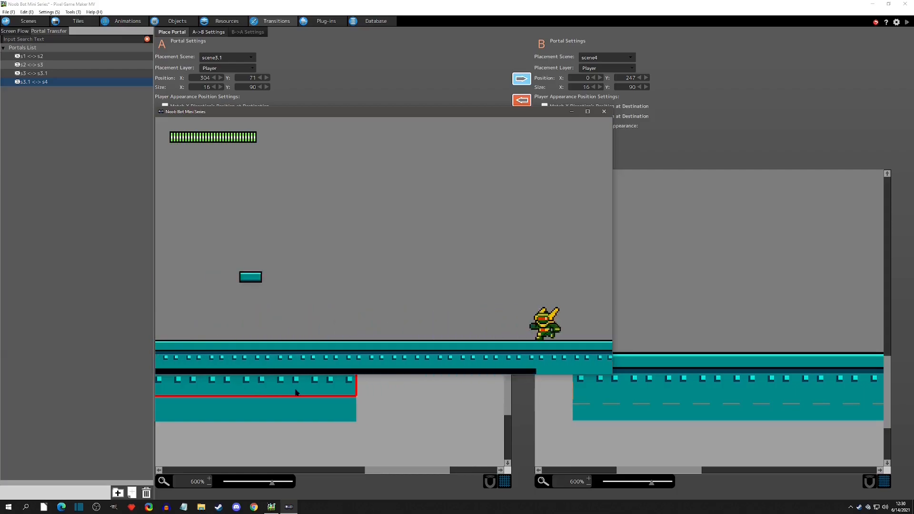
pyautogui.press('Right')
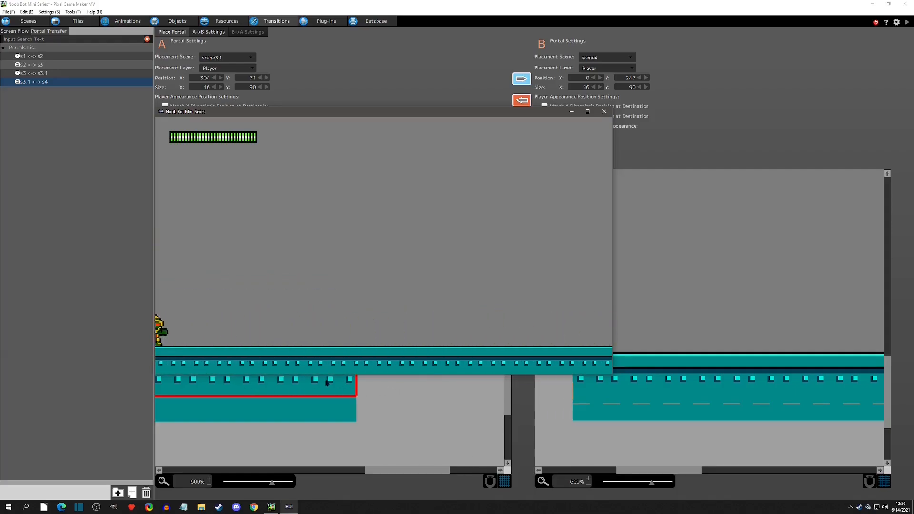
pyautogui.press('Left')
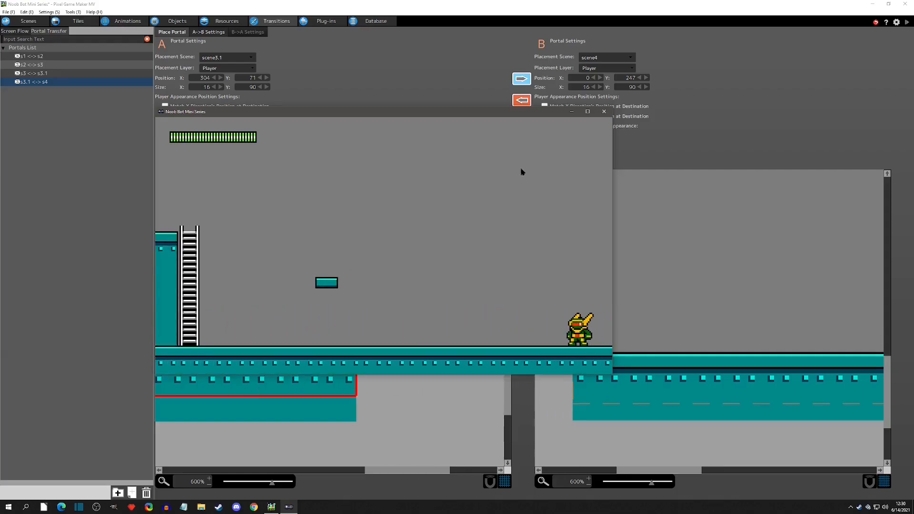
pyautogui.press('Left')
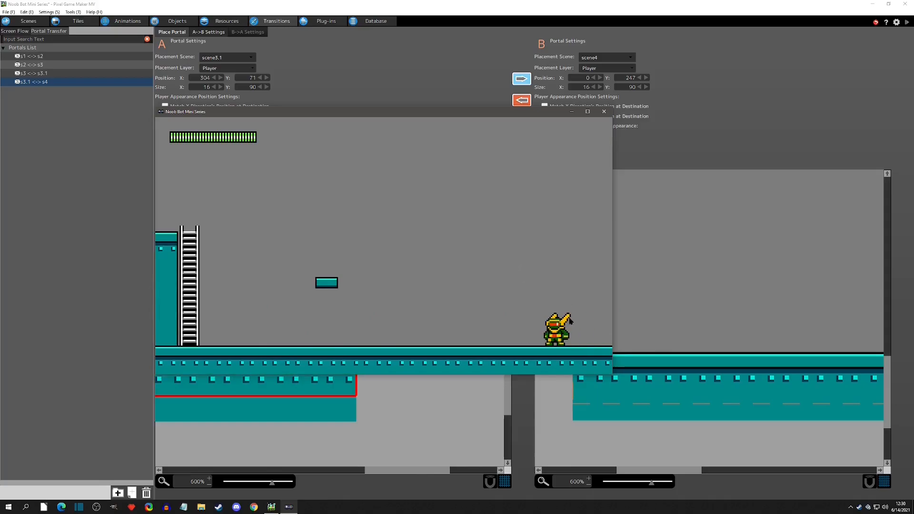
pyautogui.click(604, 112)
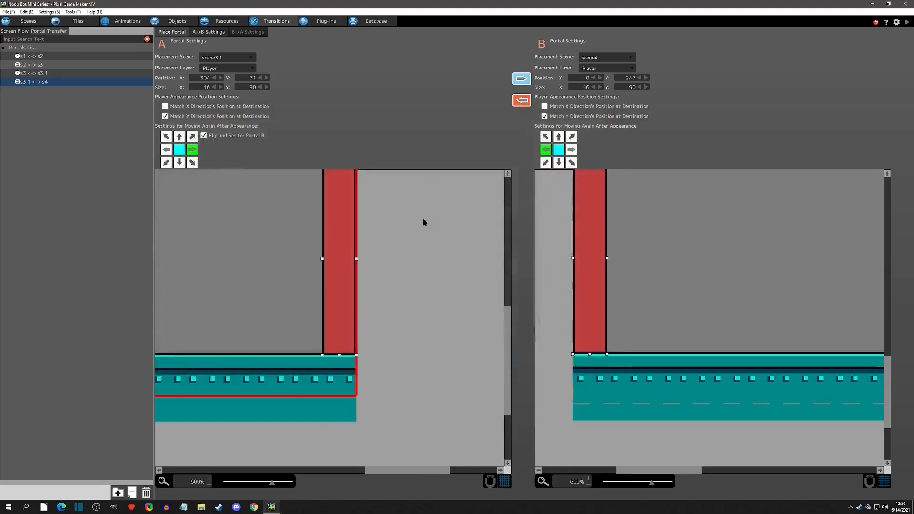
# Examine in the scene editor how scene3.1's floor tiles line up with the scene's lower border
pyautogui.click(29, 21)
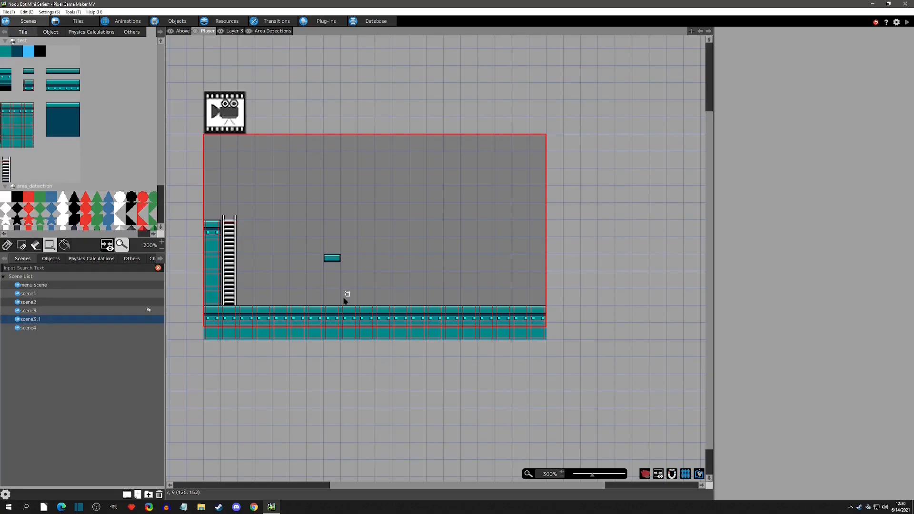
pyautogui.scroll(-2, 343, 300)
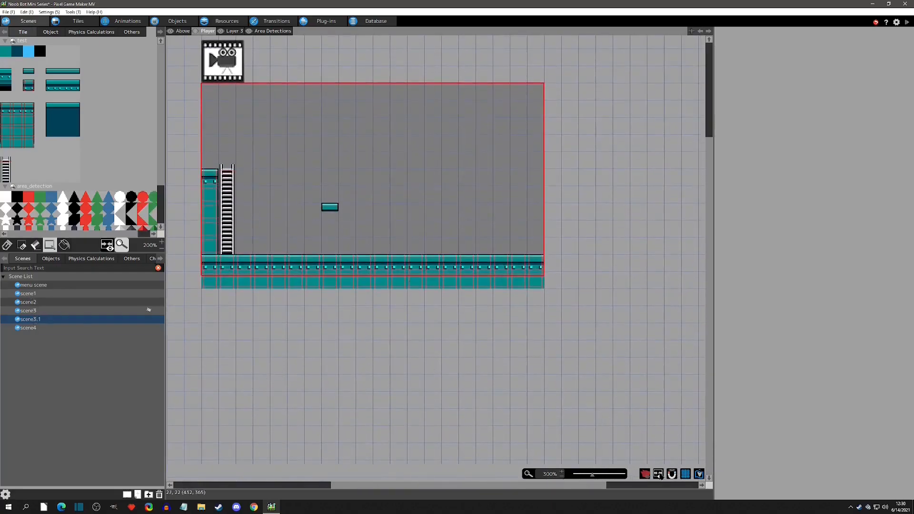
pyautogui.keyDown('ctrl'); pyautogui.scroll(5, 547, 286); pyautogui.keyUp('ctrl')
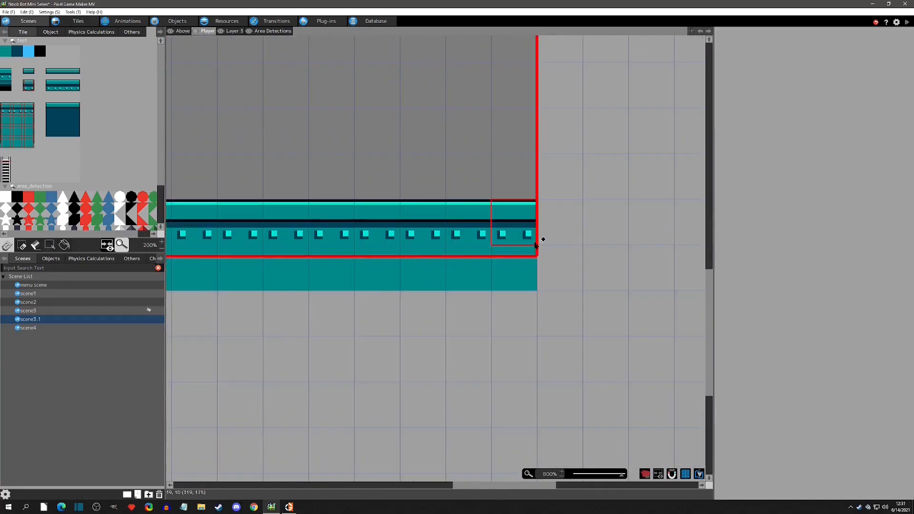
pyautogui.keyDown('ctrl'); pyautogui.scroll(-3, 506, 217); pyautogui.keyUp('ctrl')
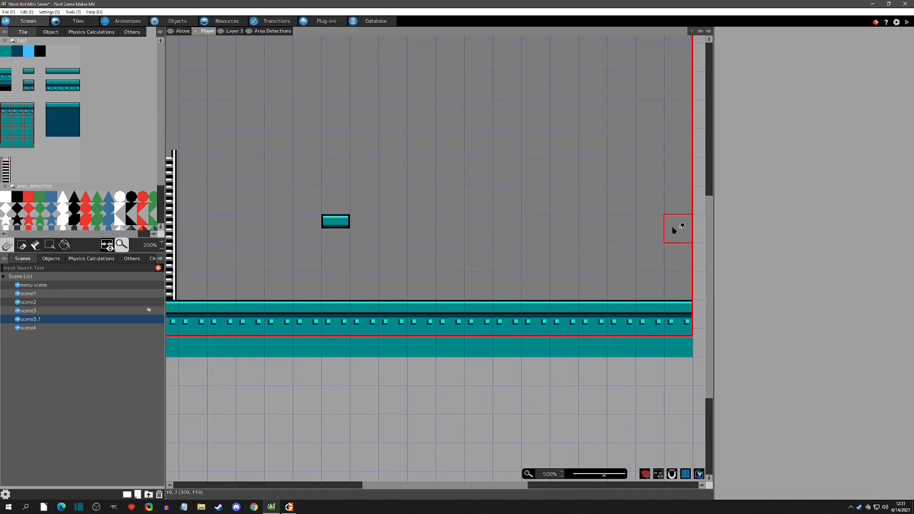
pyautogui.moveTo(349, 228); pyautogui.dragTo(411, 231, button='middle')
pyautogui.scroll(-1, 411, 231)
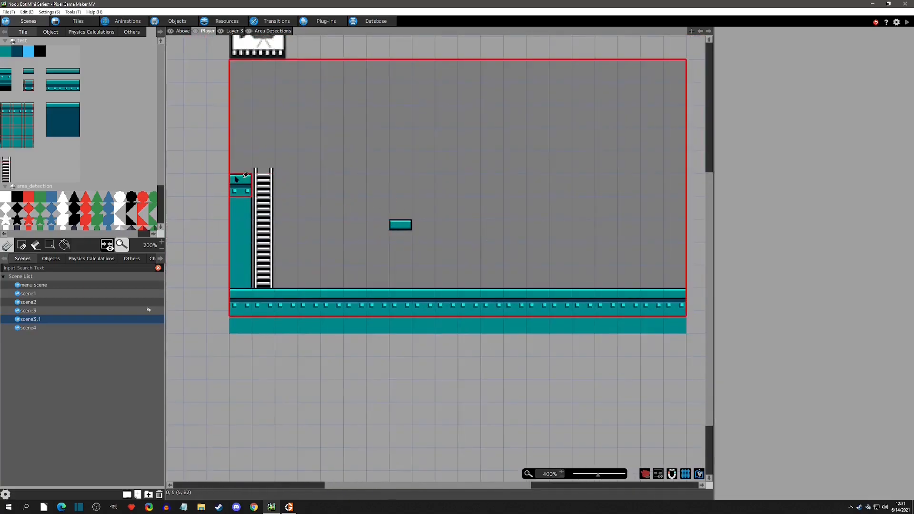
pyautogui.moveTo(675, 126); pyautogui.dragTo(511, 117, button='middle')
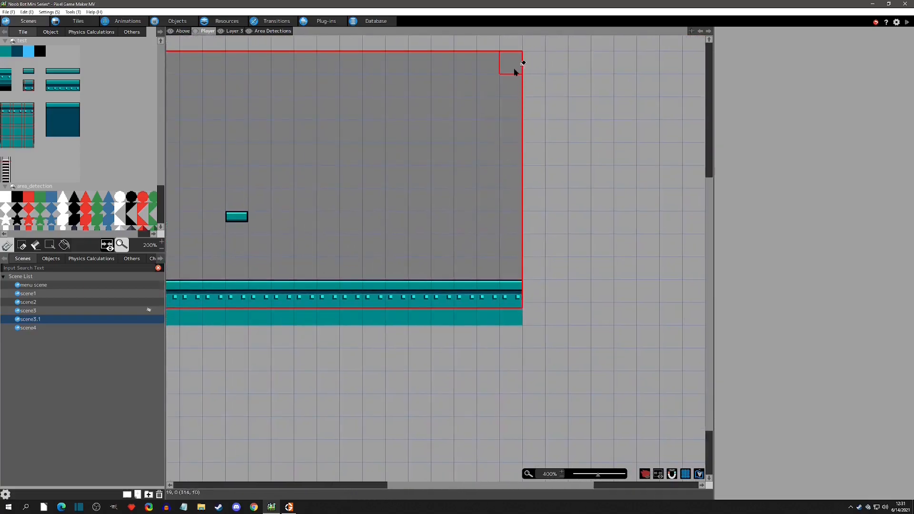
pyautogui.scroll(3, 514, 310)
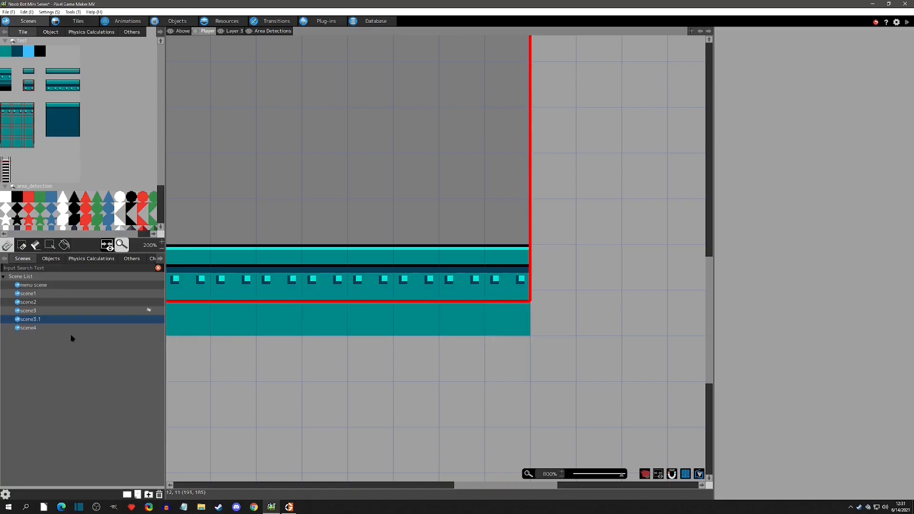
# Open scene4 and examine its floor tiles against the lower border for comparison with scene3.1
pyautogui.click(33, 329)
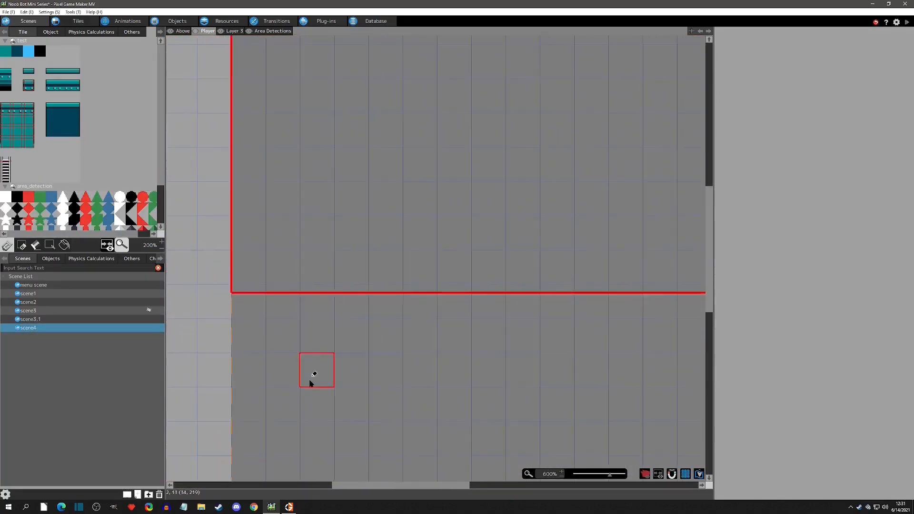
pyautogui.scroll(-4, 339, 231)
pyautogui.keyDown('ctrl'); pyautogui.scroll(2, 263, 238); pyautogui.keyUp('ctrl')
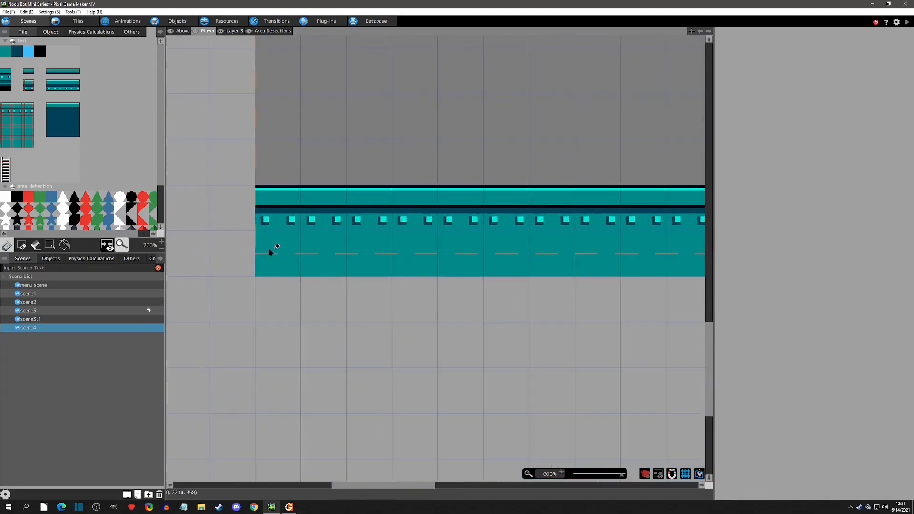
pyautogui.click(226, 265)
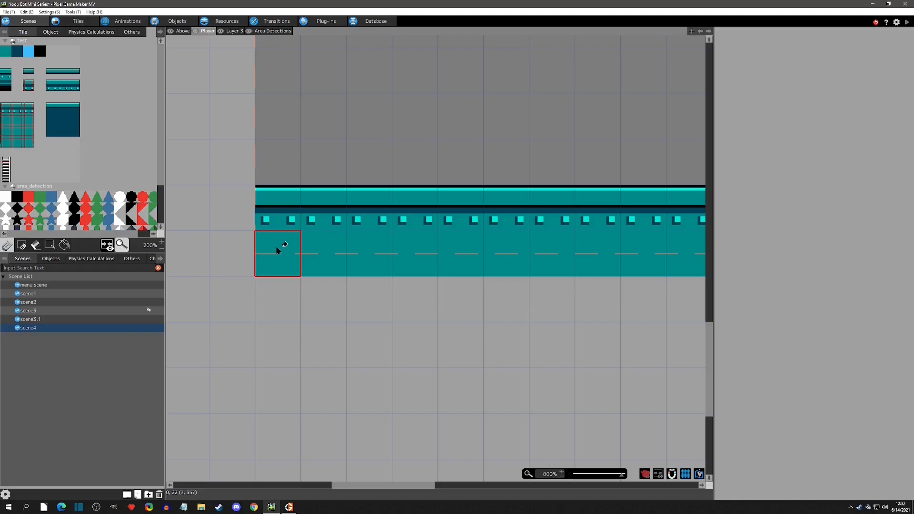
pyautogui.scroll(-1, 285, 239)
pyautogui.moveTo(286, 239); pyautogui.dragTo(294, 287, button='middle')
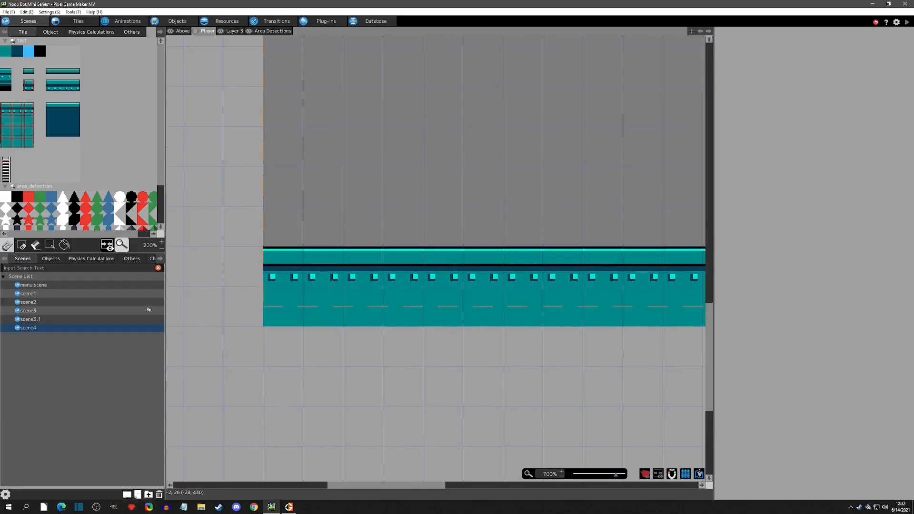
# Switch to Calculator and divide the 180-pixel scene height by the 16-pixel tile size
pyautogui.click(8, 507)
pyautogui.click(53, 394)
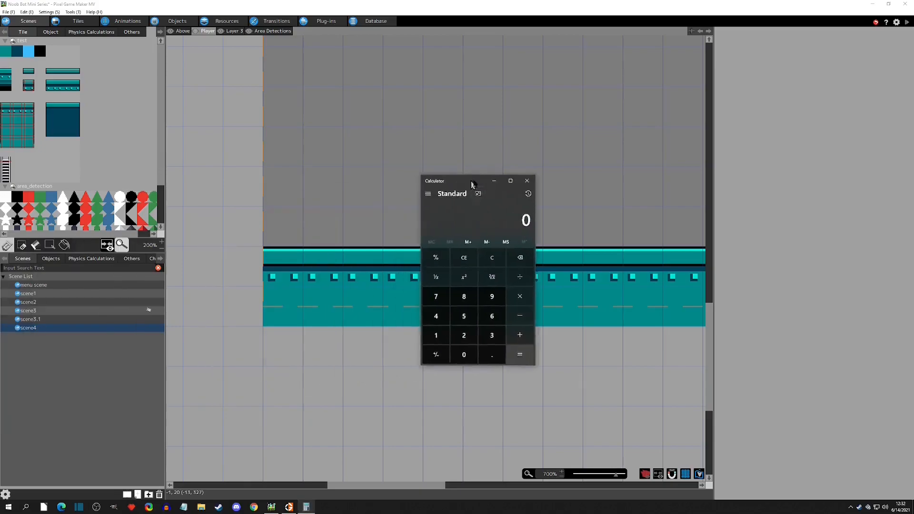
pyautogui.moveTo(470, 183); pyautogui.dragTo(566, 105)
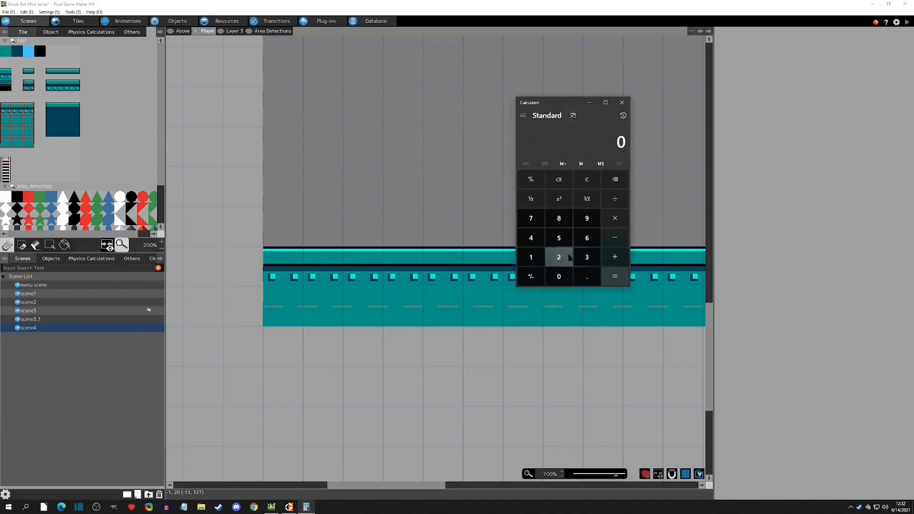
pyautogui.click(542, 258)
pyautogui.click(559, 219)
pyautogui.click(559, 276)
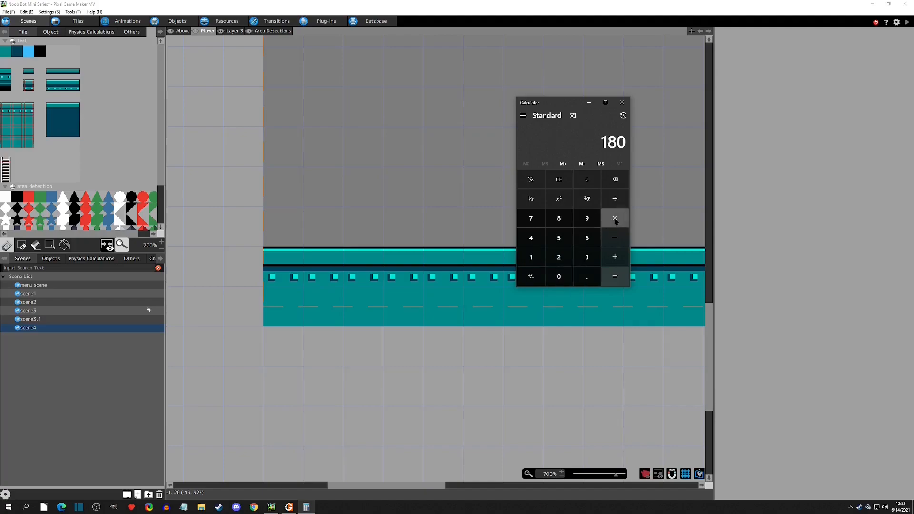
pyautogui.click(615, 199)
pyautogui.click(531, 257)
pyautogui.click(587, 238)
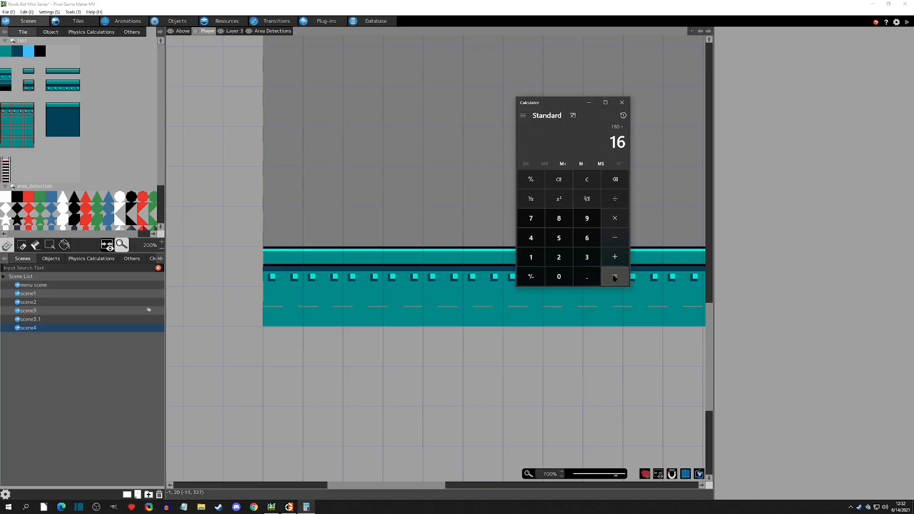
pyautogui.click(614, 278)
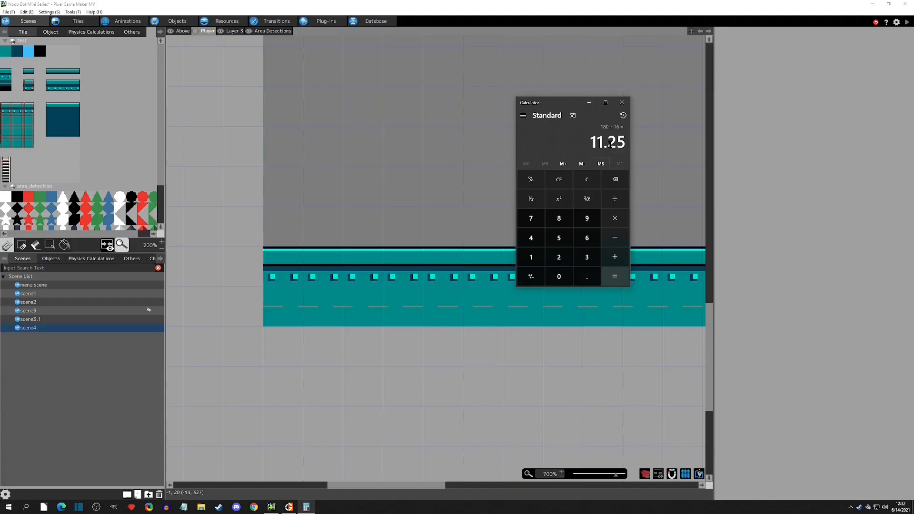
# Multiply 16 by 0.25 to convert the partial tile to pixels, and close Calculator
pyautogui.click(587, 180)
pyautogui.click(534, 257)
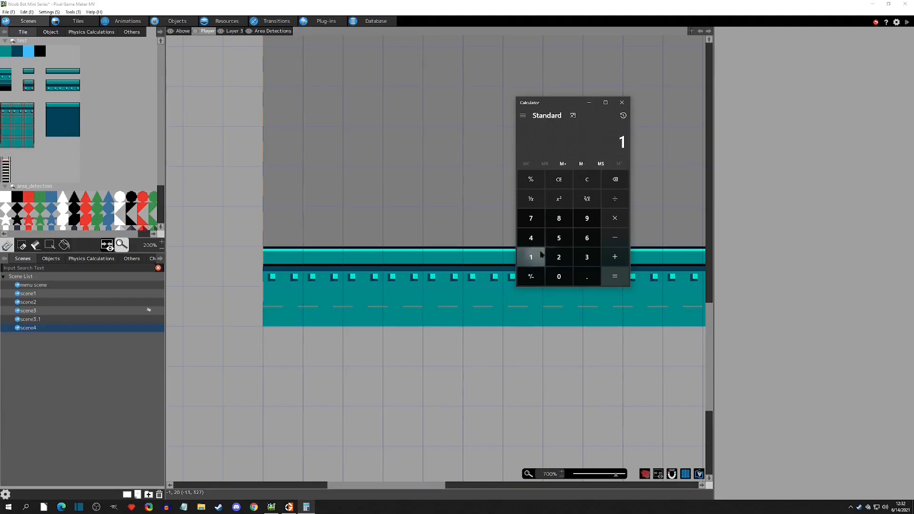
pyautogui.click(587, 237)
pyautogui.click(615, 219)
pyautogui.click(587, 276)
pyautogui.click(559, 257)
pyautogui.click(559, 237)
pyautogui.click(619, 278)
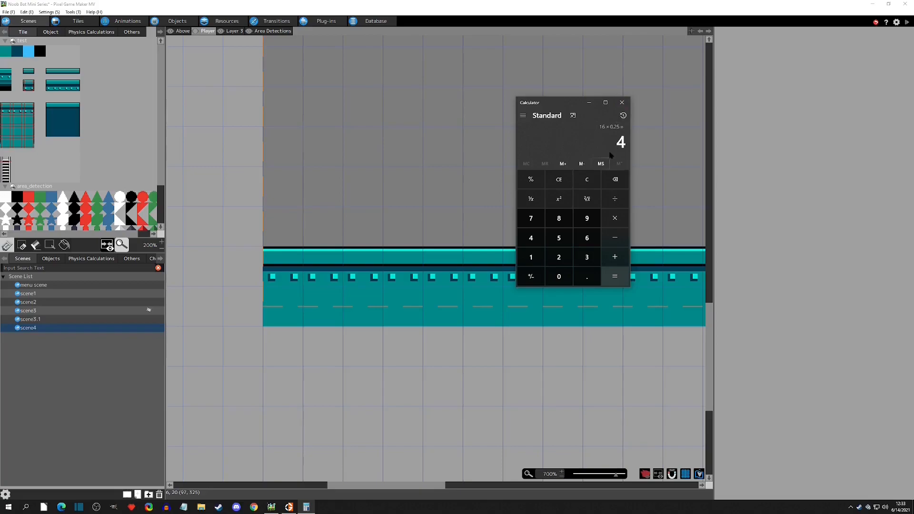
pyautogui.click(622, 104)
pyautogui.click(621, 103)
# Reduce the Y size of scene4's camera-accessible area in its scene settings so its floor lines up with scene3.1's
pyautogui.rightClick(45, 322)
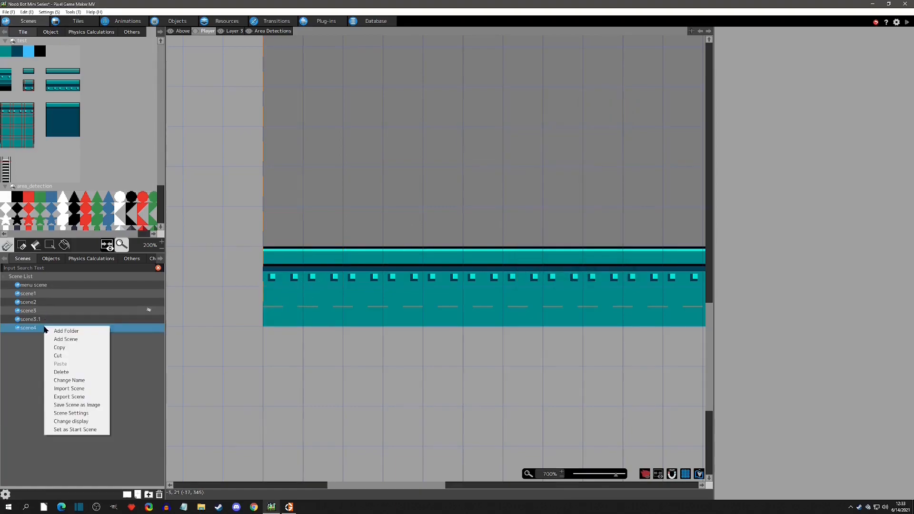
pyautogui.click(75, 418)
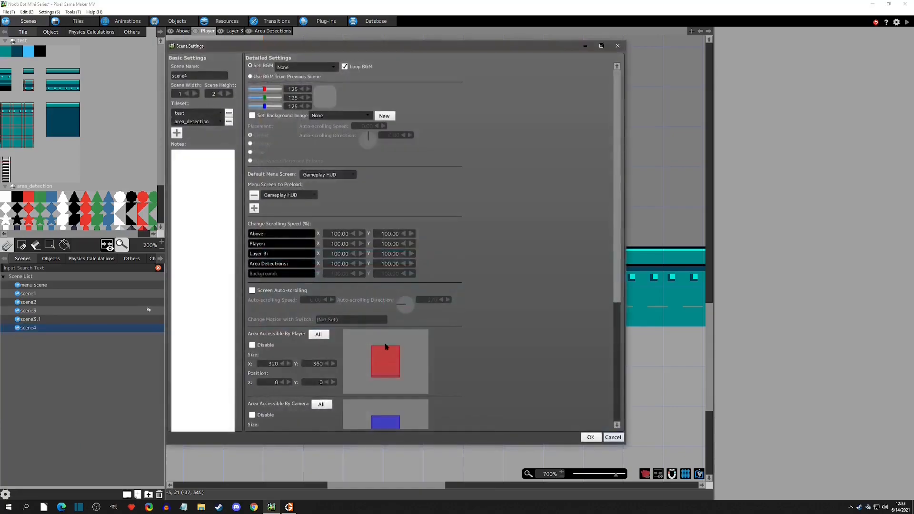
pyautogui.scroll(-3, 430, 372)
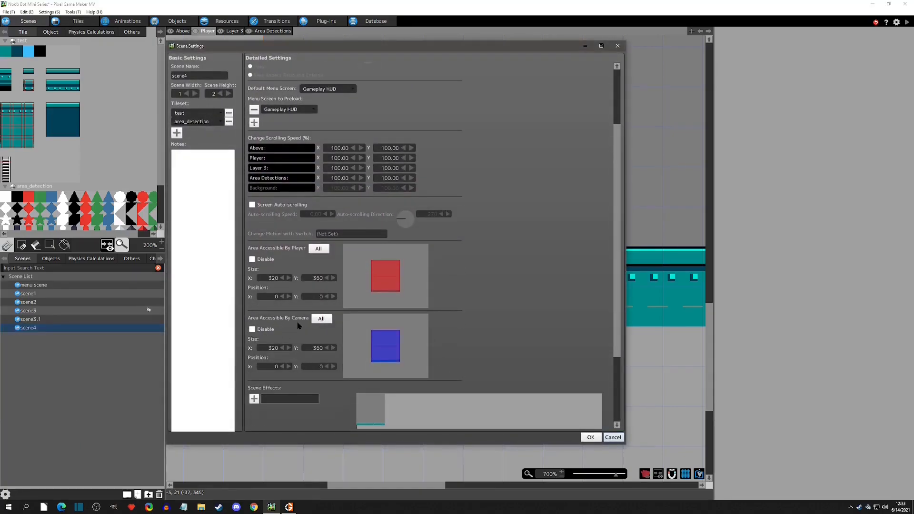
pyautogui.click(326, 348)
pyautogui.click(590, 437)
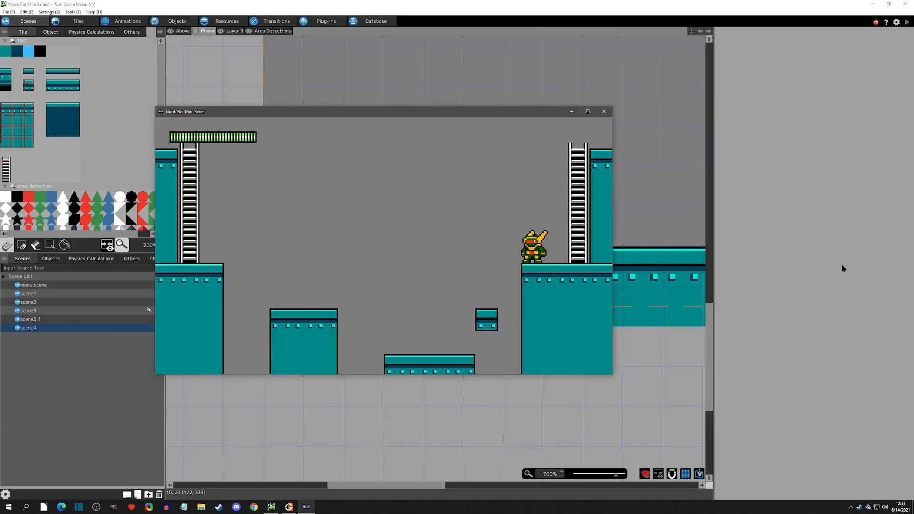
# Climb the ladder and walk through scene3.1 into scene4 in a test play, crossing the border to check the floor alignment
pyautogui.press('Right')
pyautogui.press('Up')
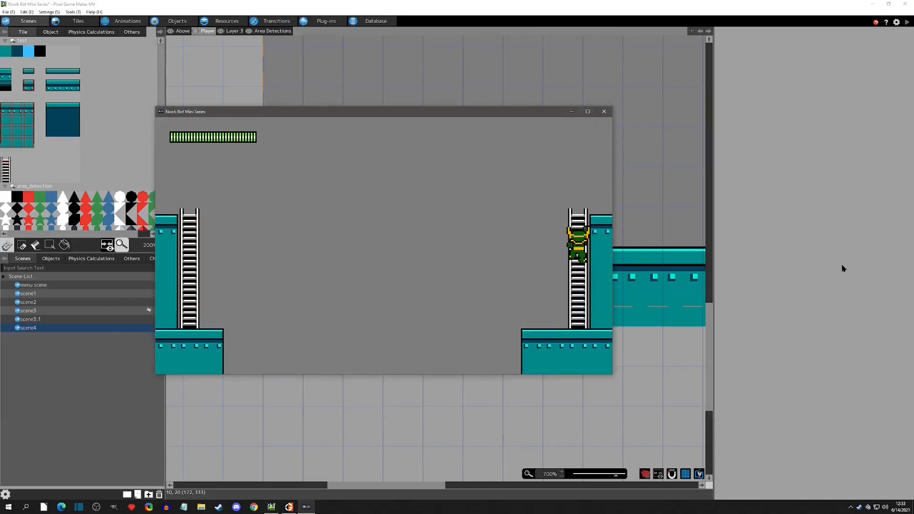
pyautogui.press('Right')
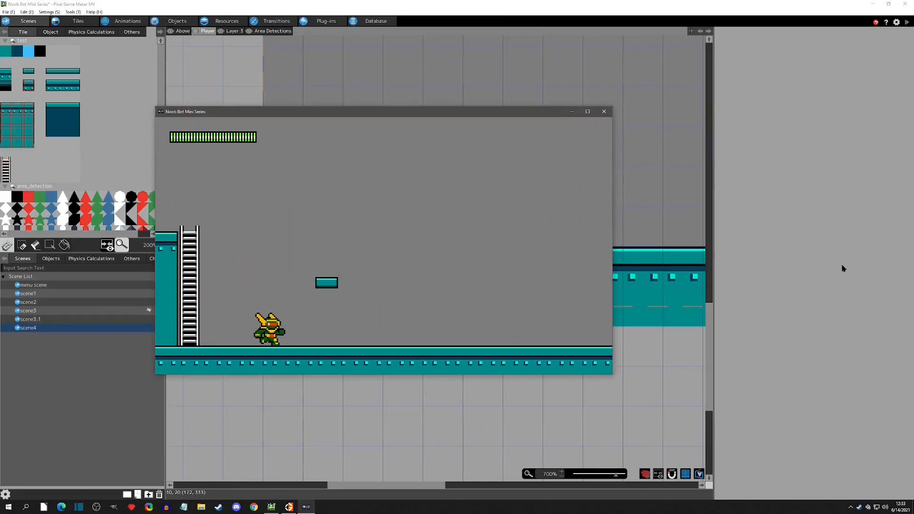
pyautogui.press('Right')
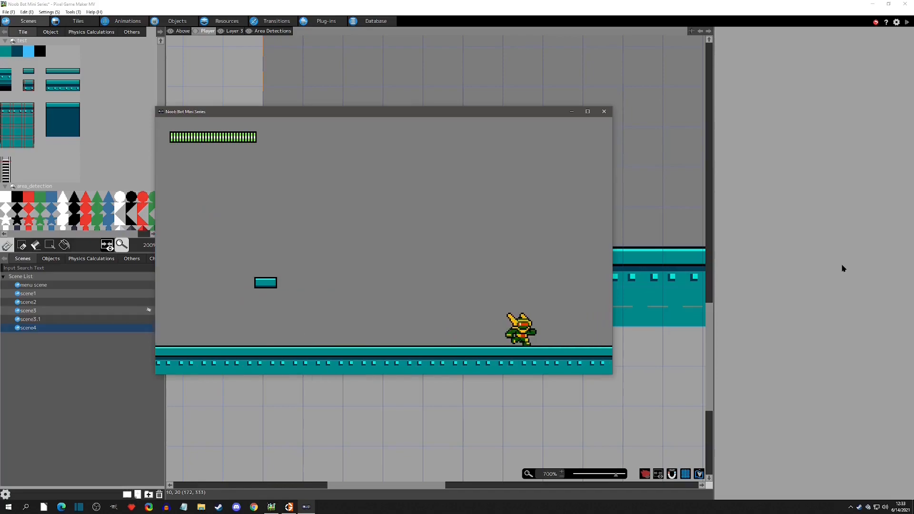
pyautogui.press('Right')
pyautogui.press('Left')
pyautogui.press('Left')
pyautogui.press('Right')
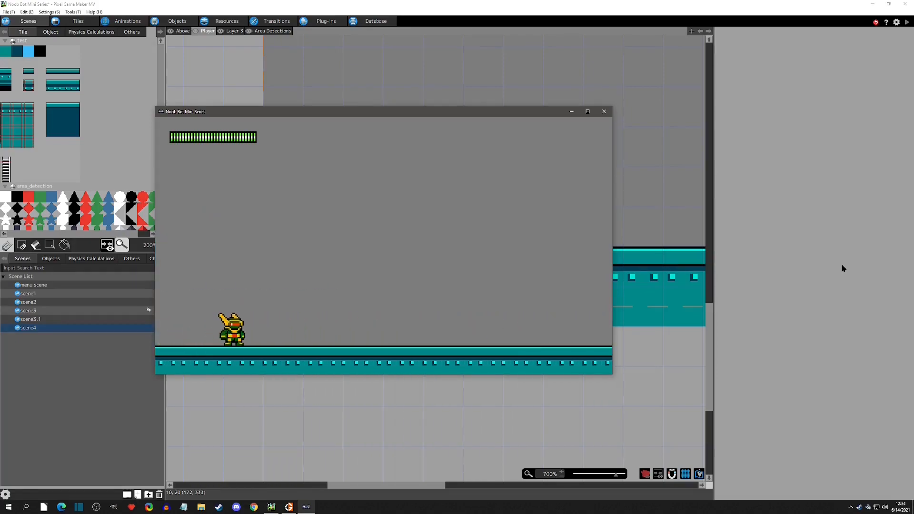
# Close the test play and open scene4's scene settings
pyautogui.click(604, 111)
pyautogui.rightClick(42, 328)
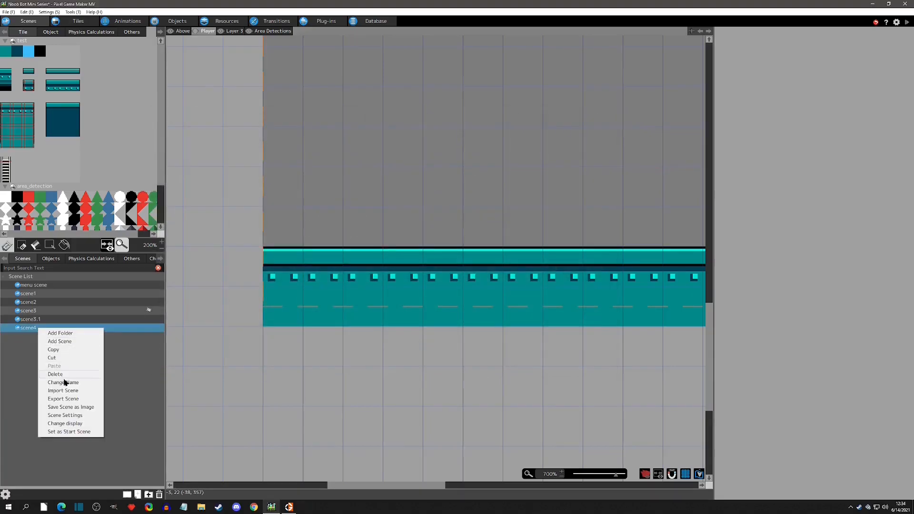
pyautogui.click(67, 413)
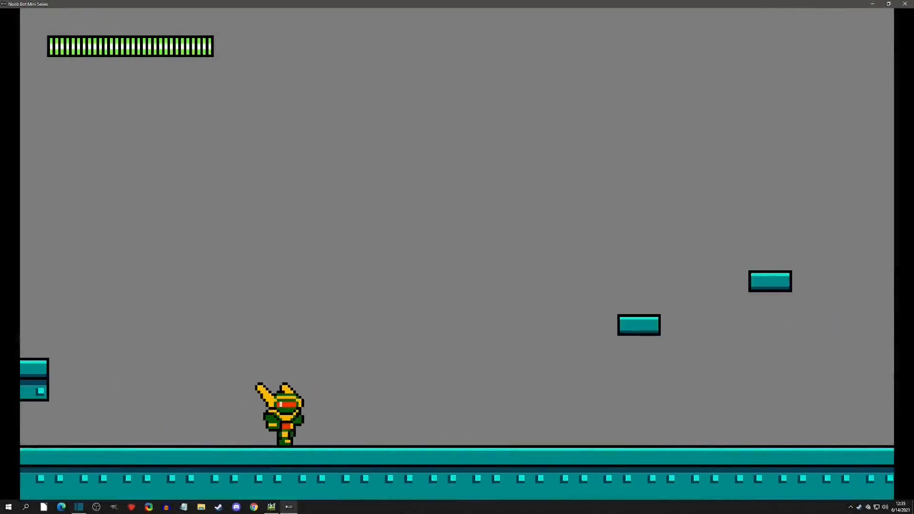
# In a full-screen test play, run past the two floating platforms, climb the far ladder and cross into the pit scene
pyautogui.press('Right')
pyautogui.press('z')
pyautogui.press('z')
pyautogui.press('Right')
pyautogui.press('Up')
pyautogui.press('Left')
pyautogui.press('Left')
pyautogui.press('Right')
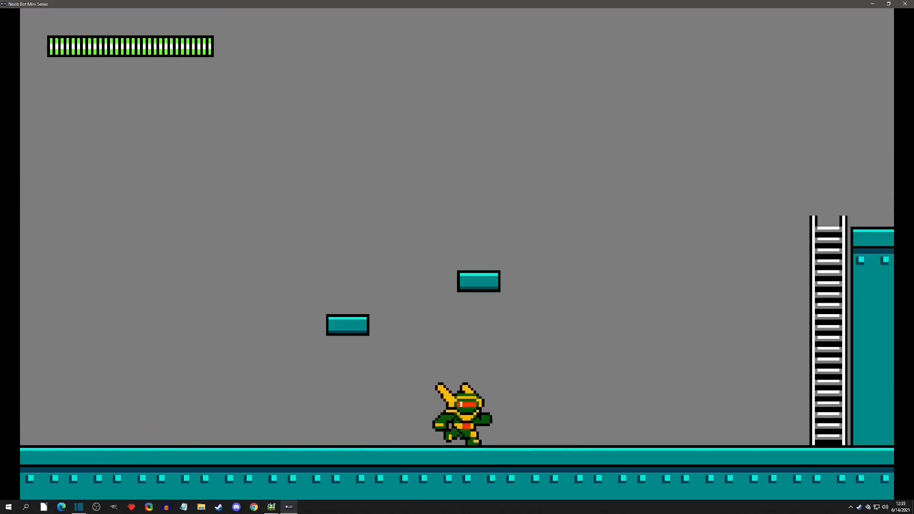
pyautogui.press('space')
pyautogui.press('Up')
pyautogui.press('Right')
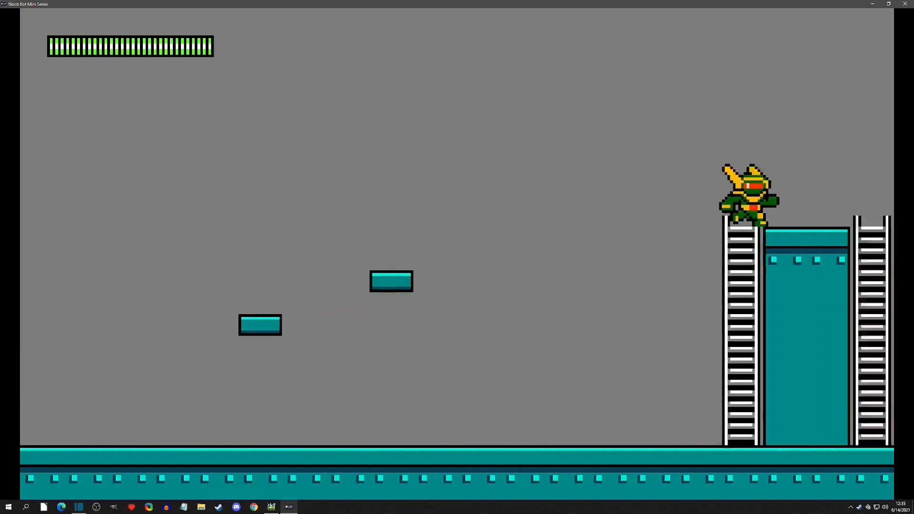
# Jump across the pit scene, climb its far ladder and run through the single-platform scene into scene4 to test the forward transitions
pyautogui.press('Right')
pyautogui.press('Right')
pyautogui.press('space')
pyautogui.press('Up')
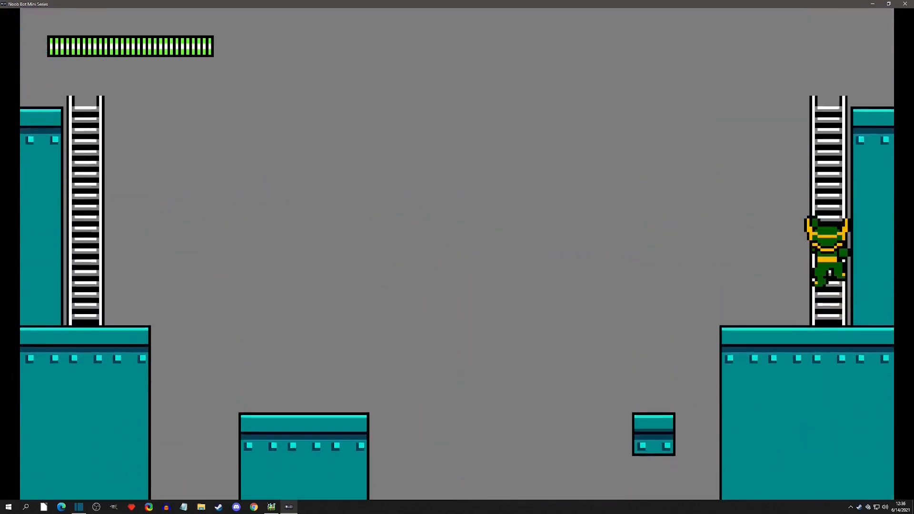
pyautogui.press('Up')
pyautogui.press('Right')
pyautogui.press('Left')
pyautogui.press('Right')
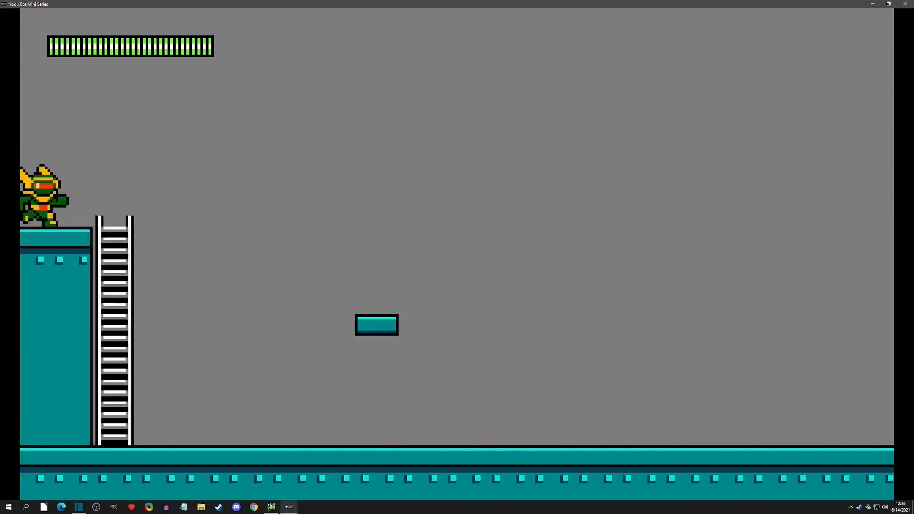
pyautogui.press('space')
pyautogui.press('Right')
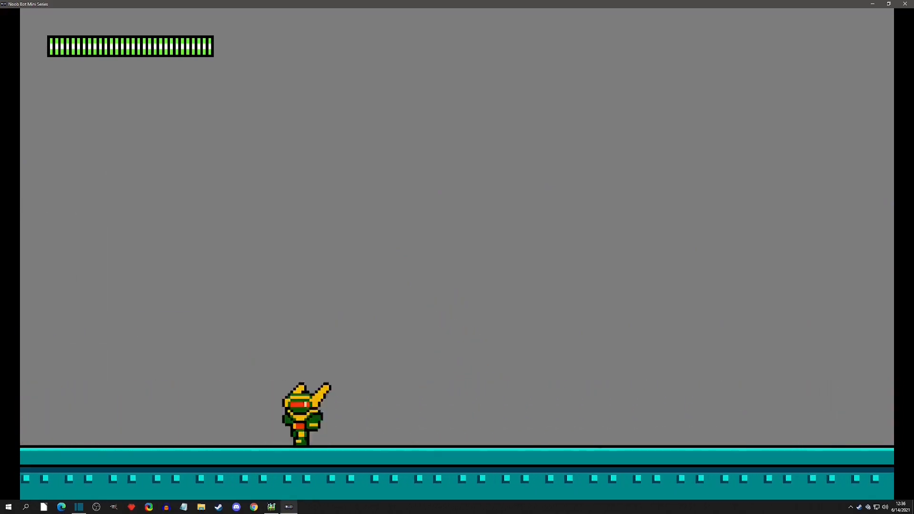
# Run back from scene4 into the single-platform scene and climb its ladder to test the return transition
pyautogui.press('Left')
pyautogui.press('Left')
pyautogui.press('space')
pyautogui.press('Left')
pyautogui.press('space')
pyautogui.press('Up')
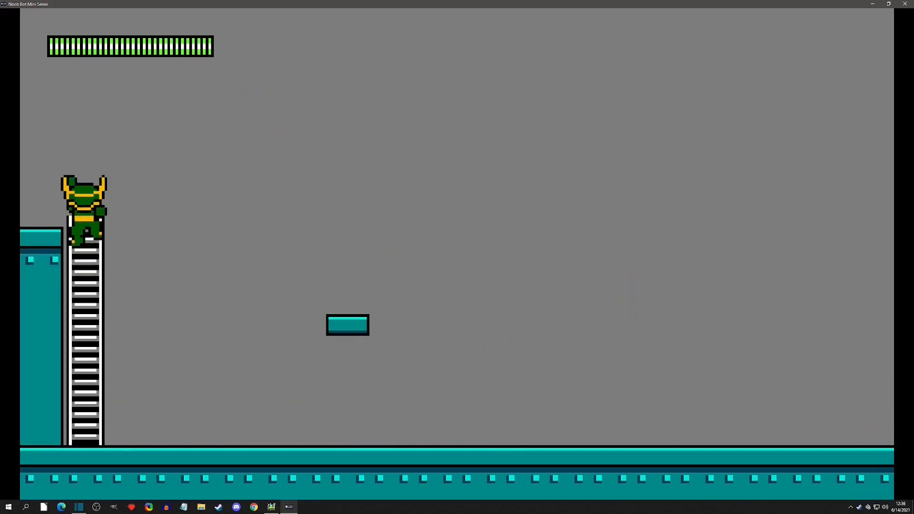
# Jump back across the pit scene and climb the opposite ladder to return to the scene with two floating platforms
pyautogui.press('space')
pyautogui.press('Left')
pyautogui.press('space')
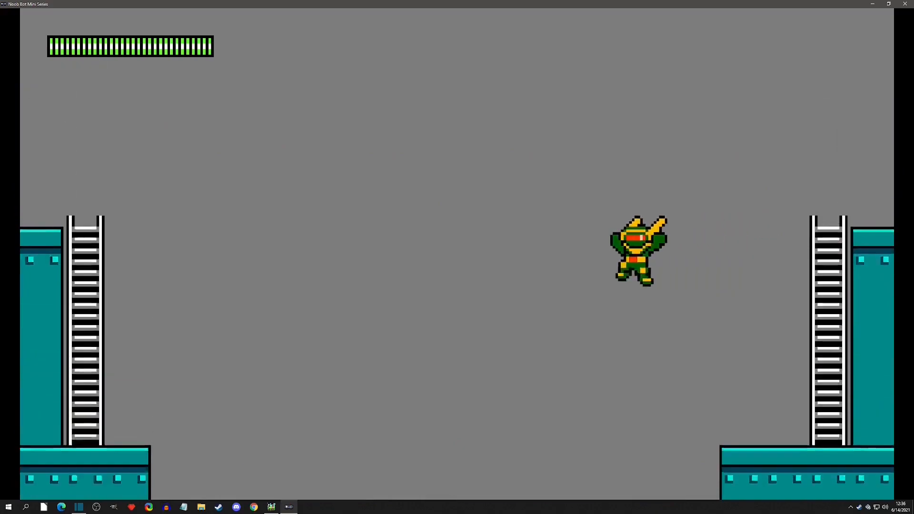
pyautogui.press('Left')
pyautogui.press('space')
pyautogui.press('Up')
pyautogui.press('Up')
pyautogui.press('Left')
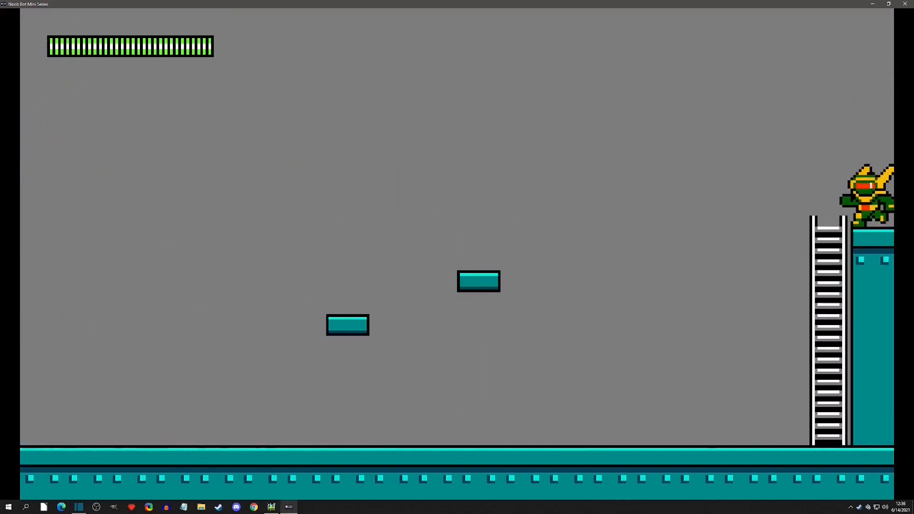